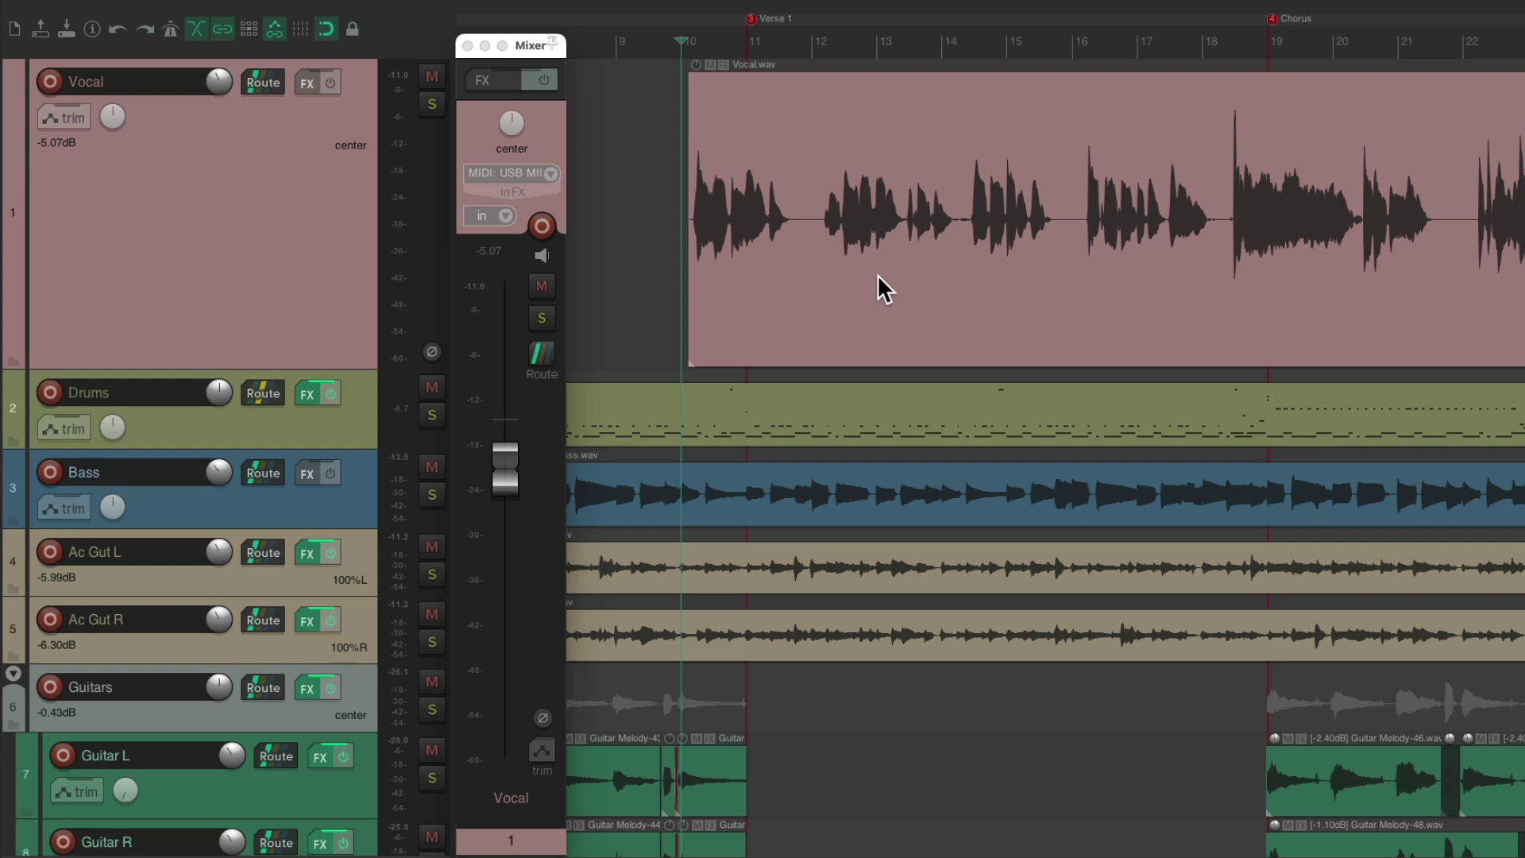
# - Search the plugins for "delay" and add ReaDelay (Cockos) to the Vocal track
pyautogui.click(482, 81)
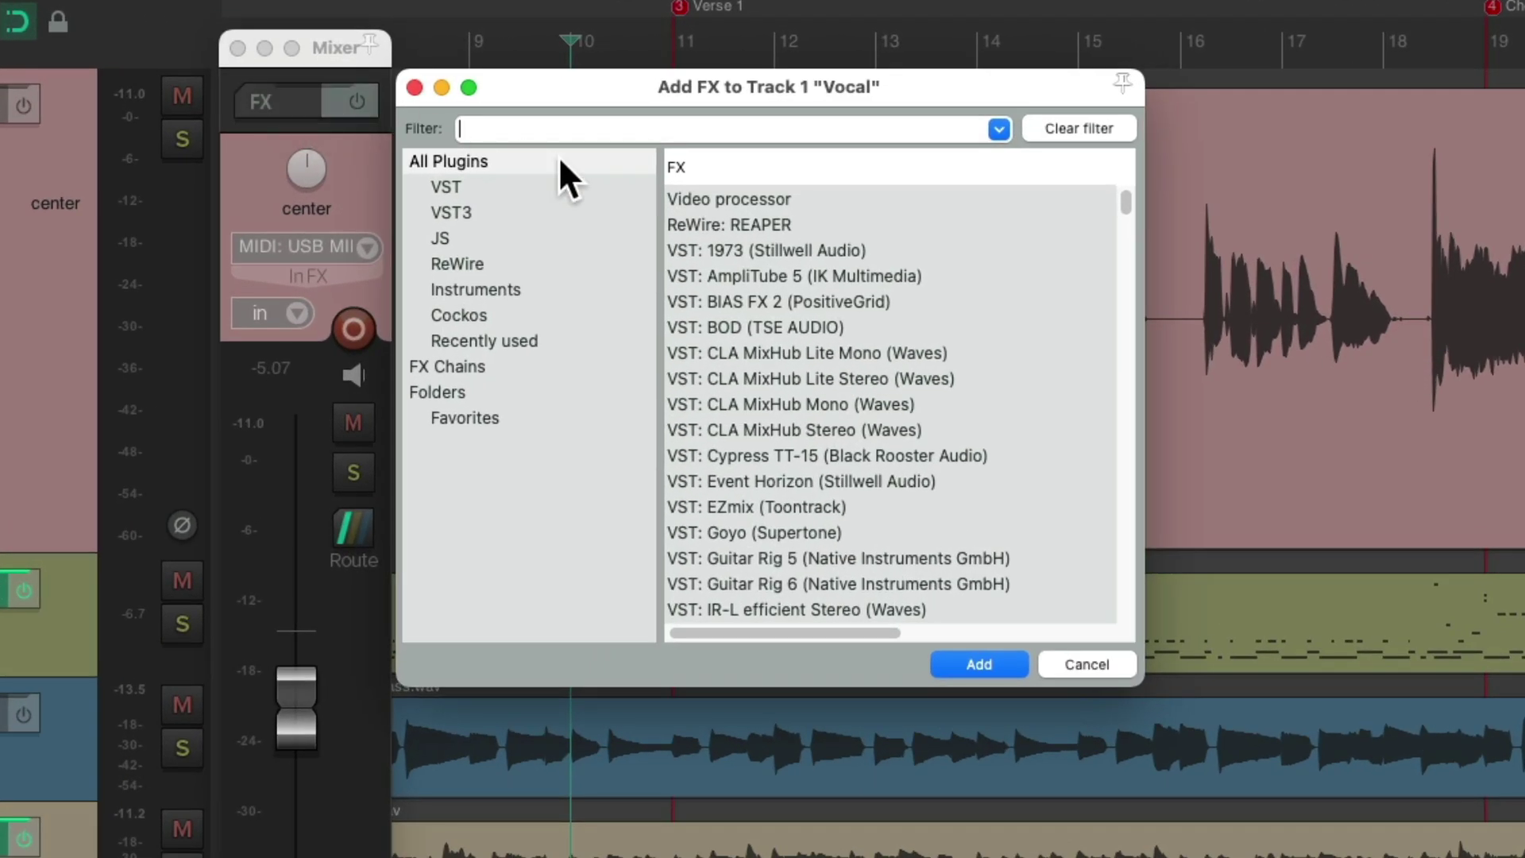
pyautogui.write('delay')
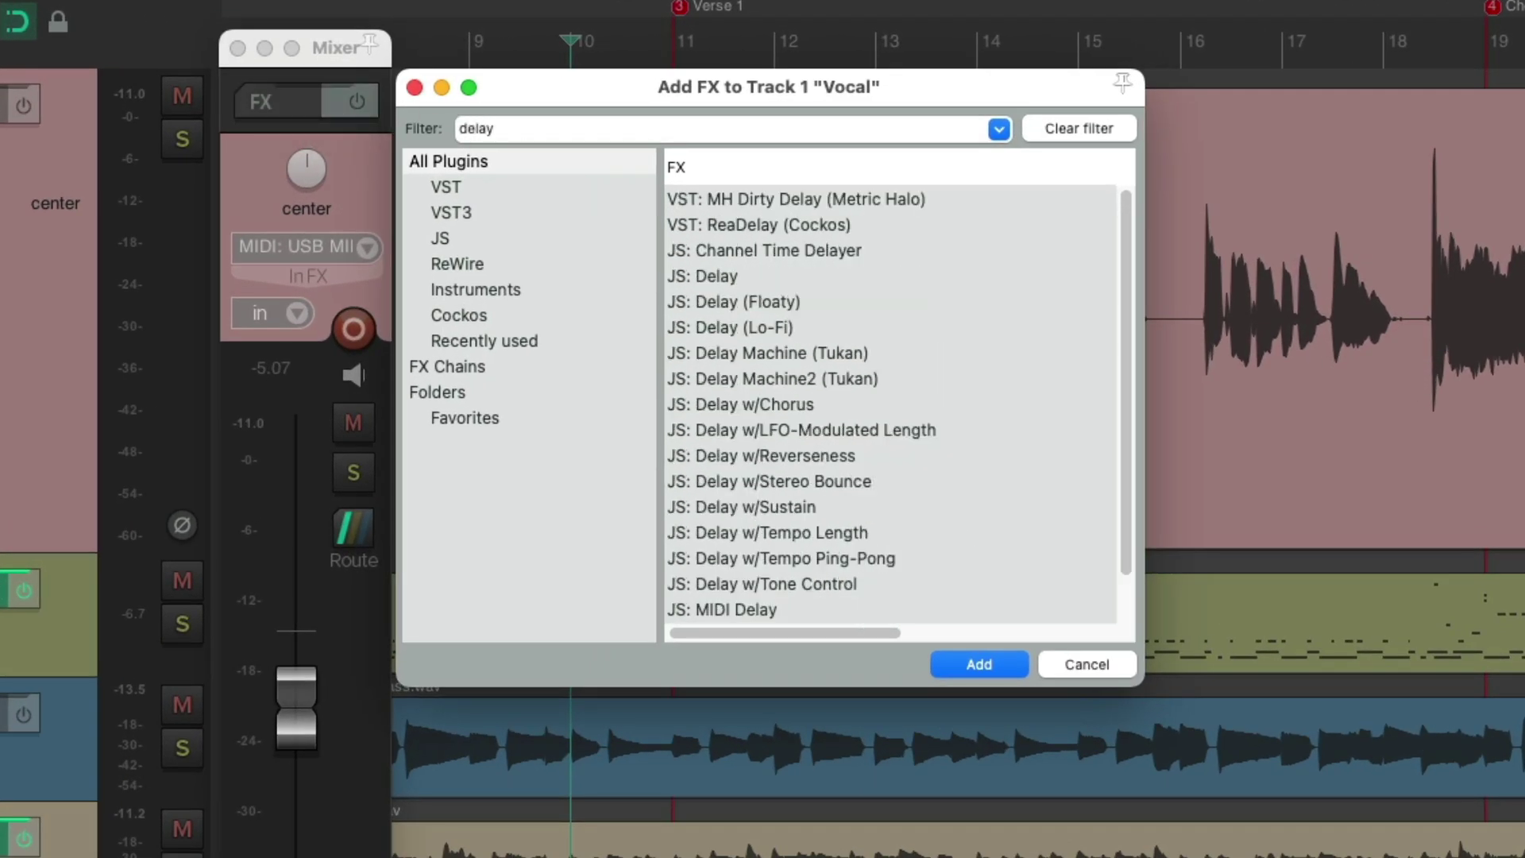
pyautogui.click(841, 226)
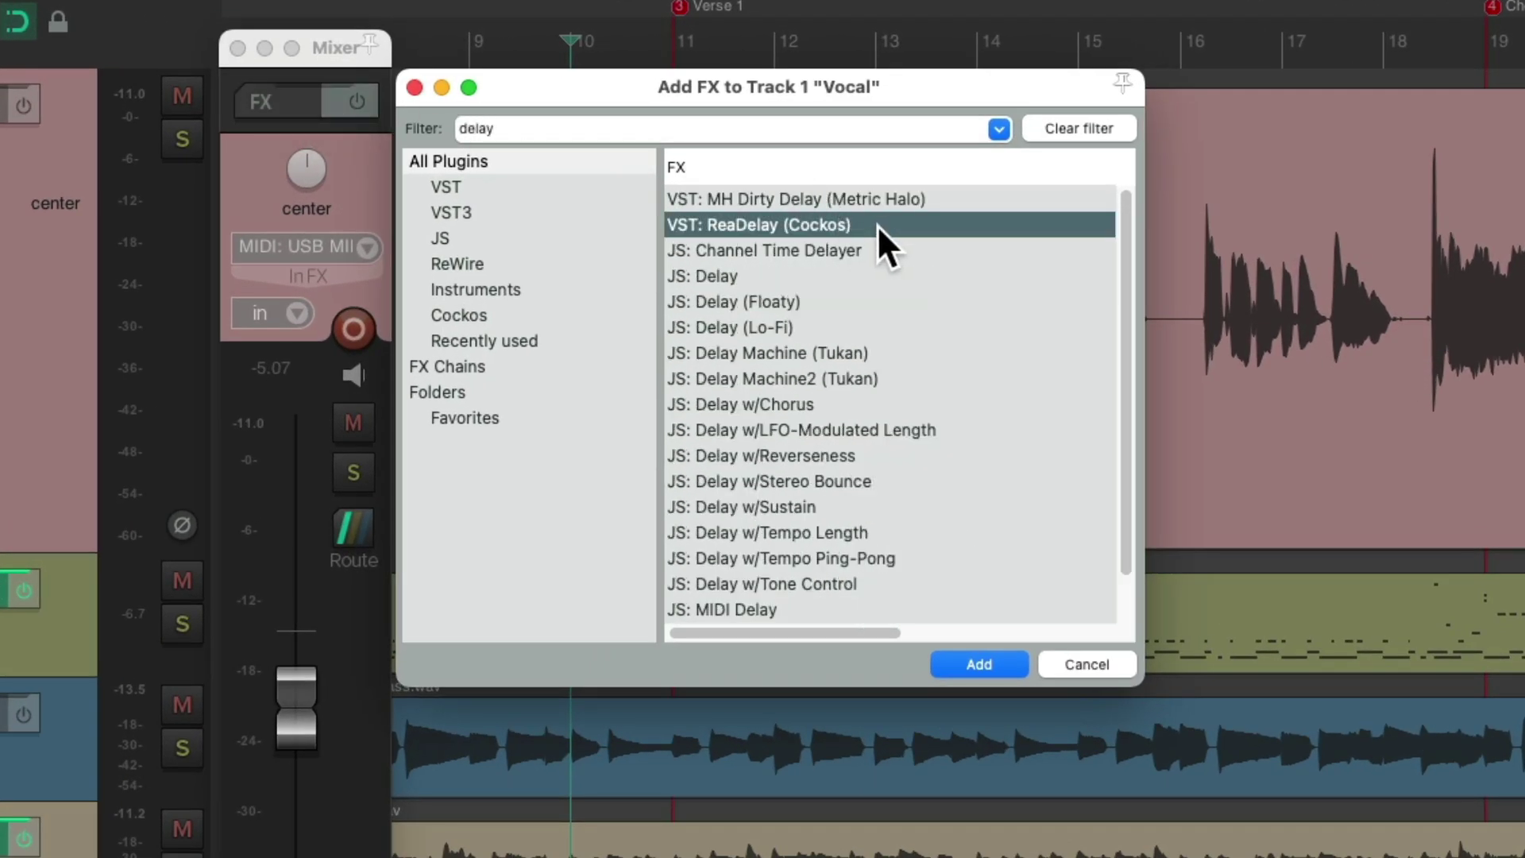
pyautogui.doubleClick(876, 226)
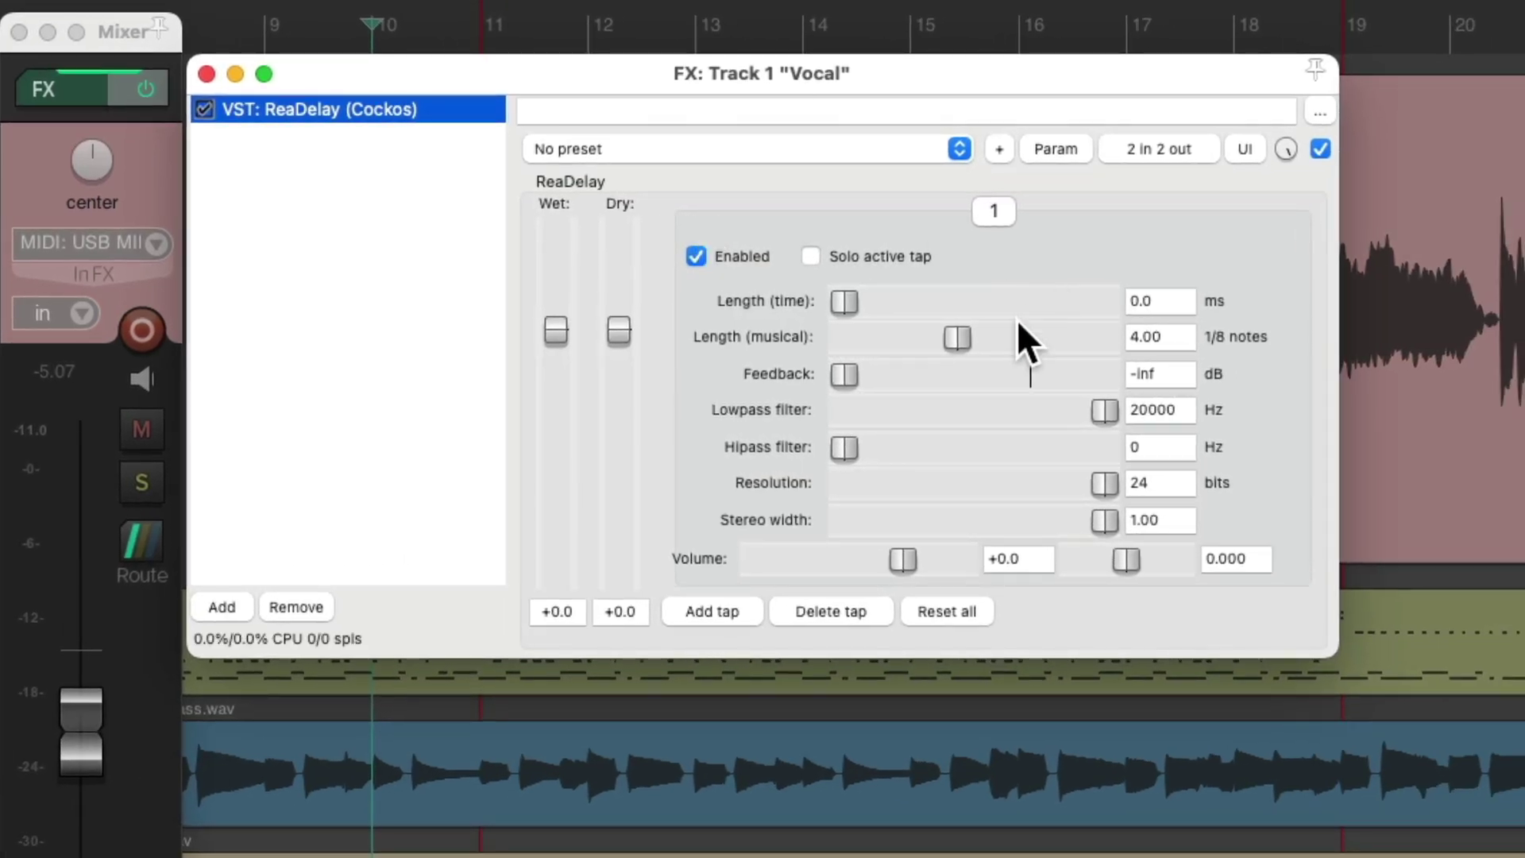
# - Set ReaDelay's first tap to a musical length of 0, a time length of 150 ms and a pan of -1.000
pyautogui.doubleClick(958, 337)
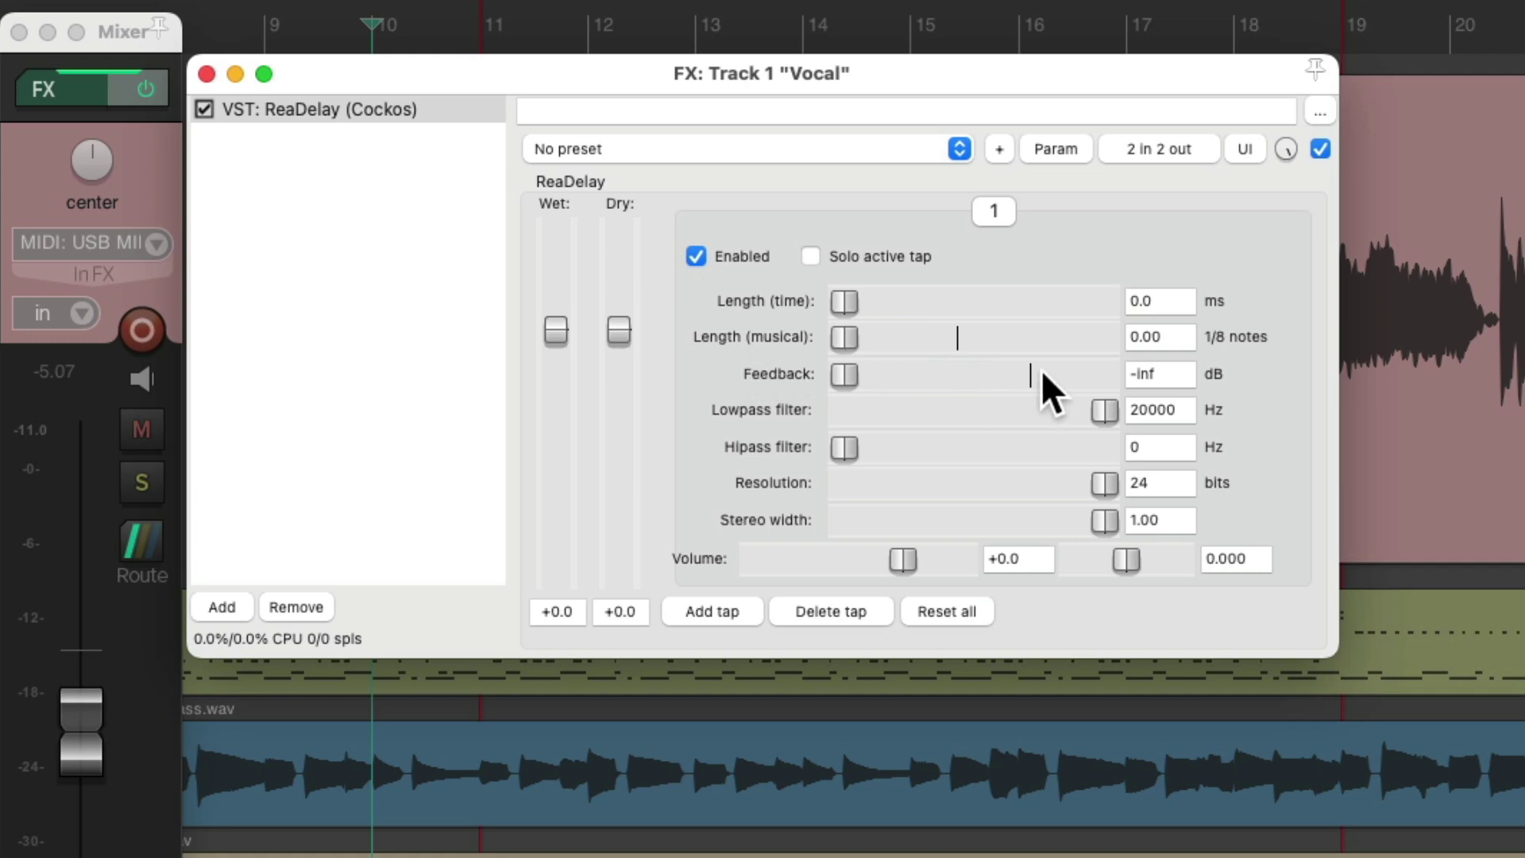
pyautogui.click(1172, 301)
pyautogui.write('150')
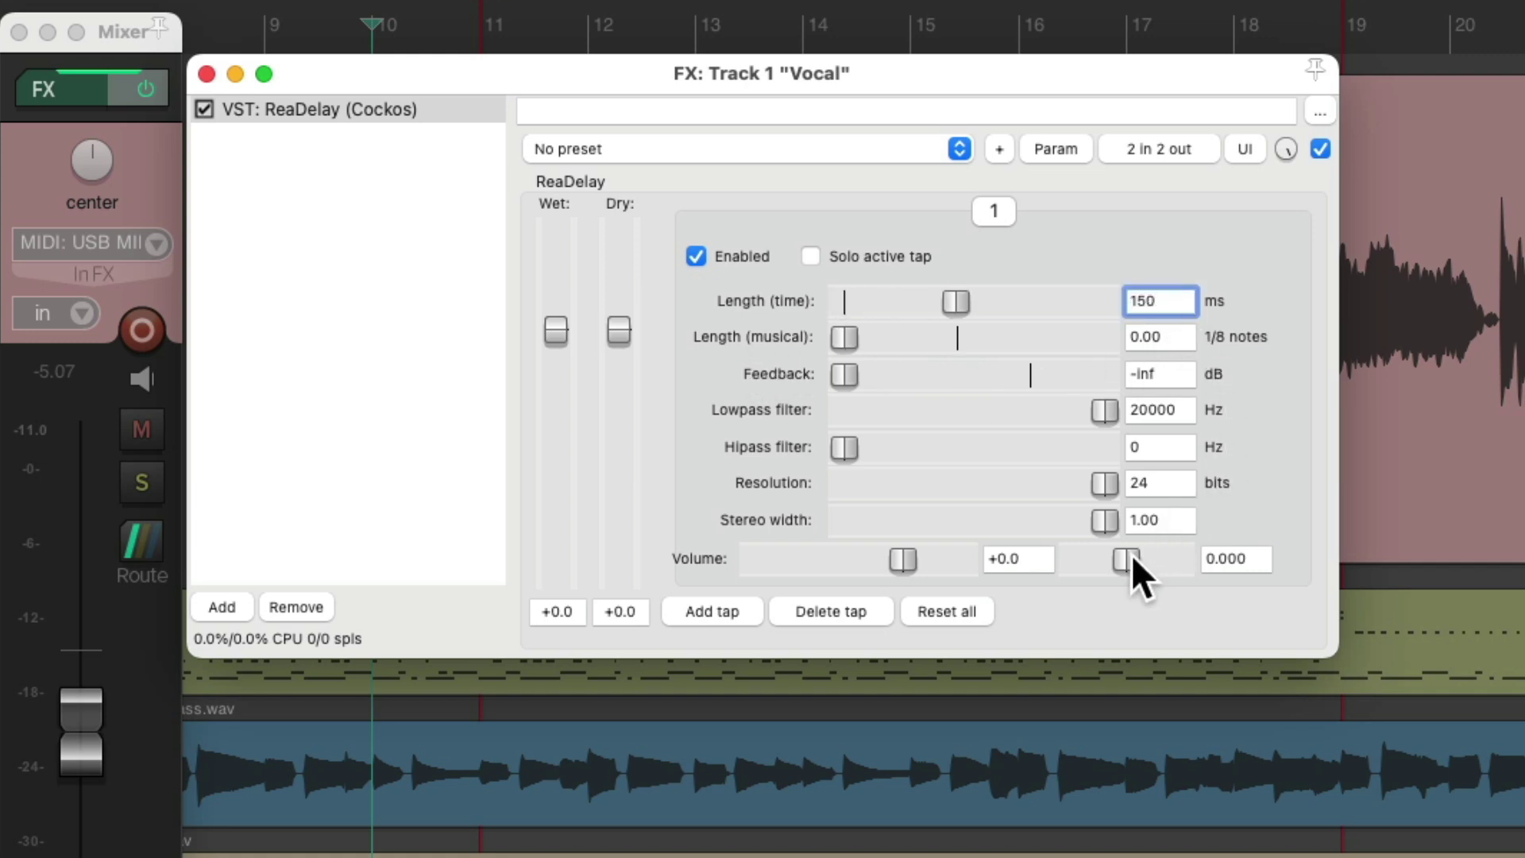
pyautogui.moveTo(1126, 560); pyautogui.dragTo(1021, 588)
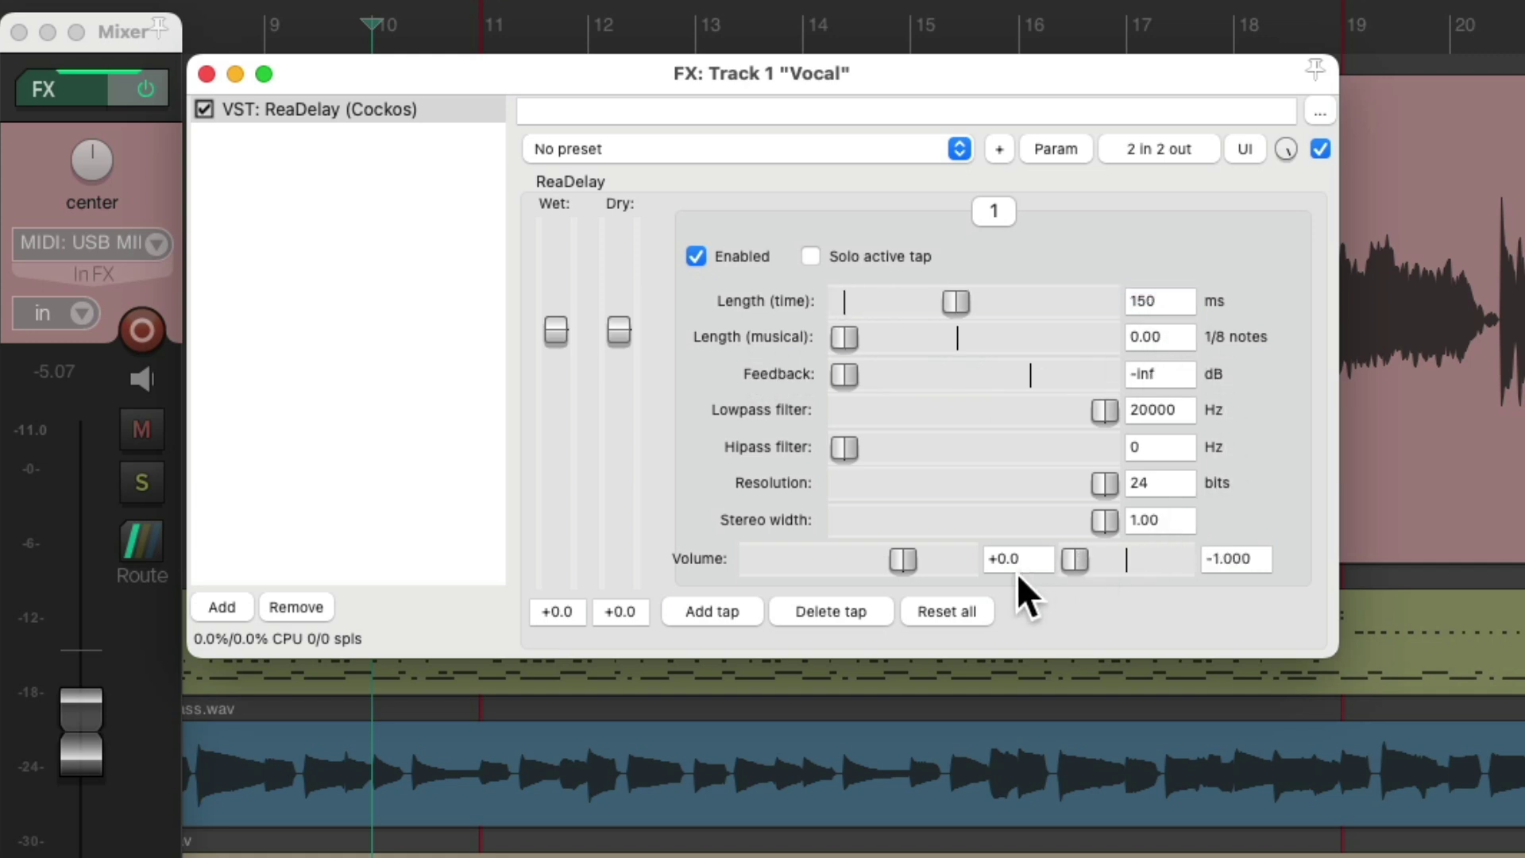
# - Add a second delay tap with a time length of 180 ms and a pan of 1.000
pyautogui.click(732, 607)
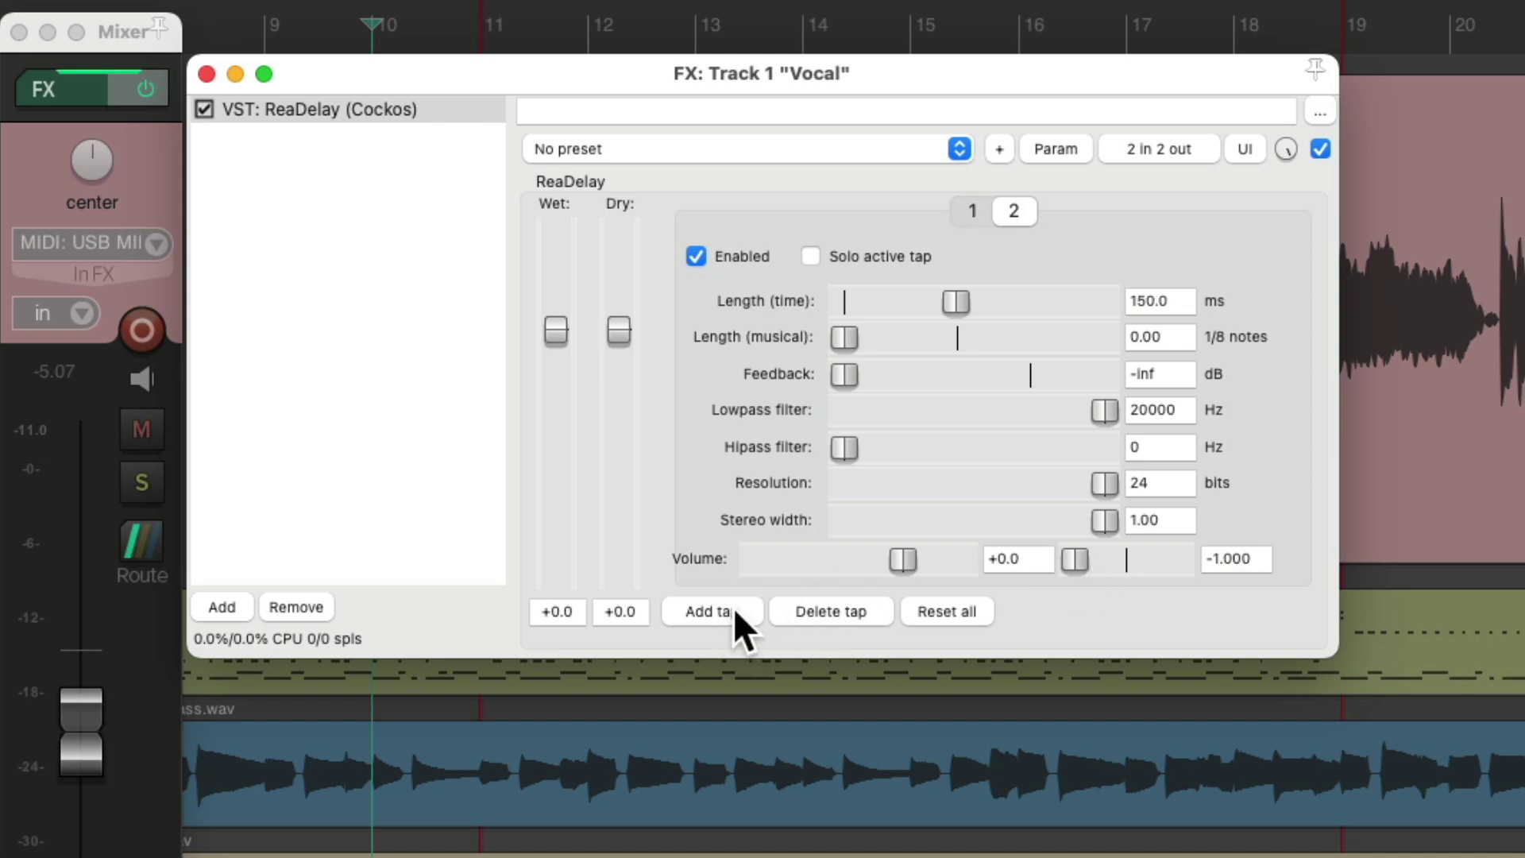
pyautogui.doubleClick(1172, 293)
pyautogui.write('180')
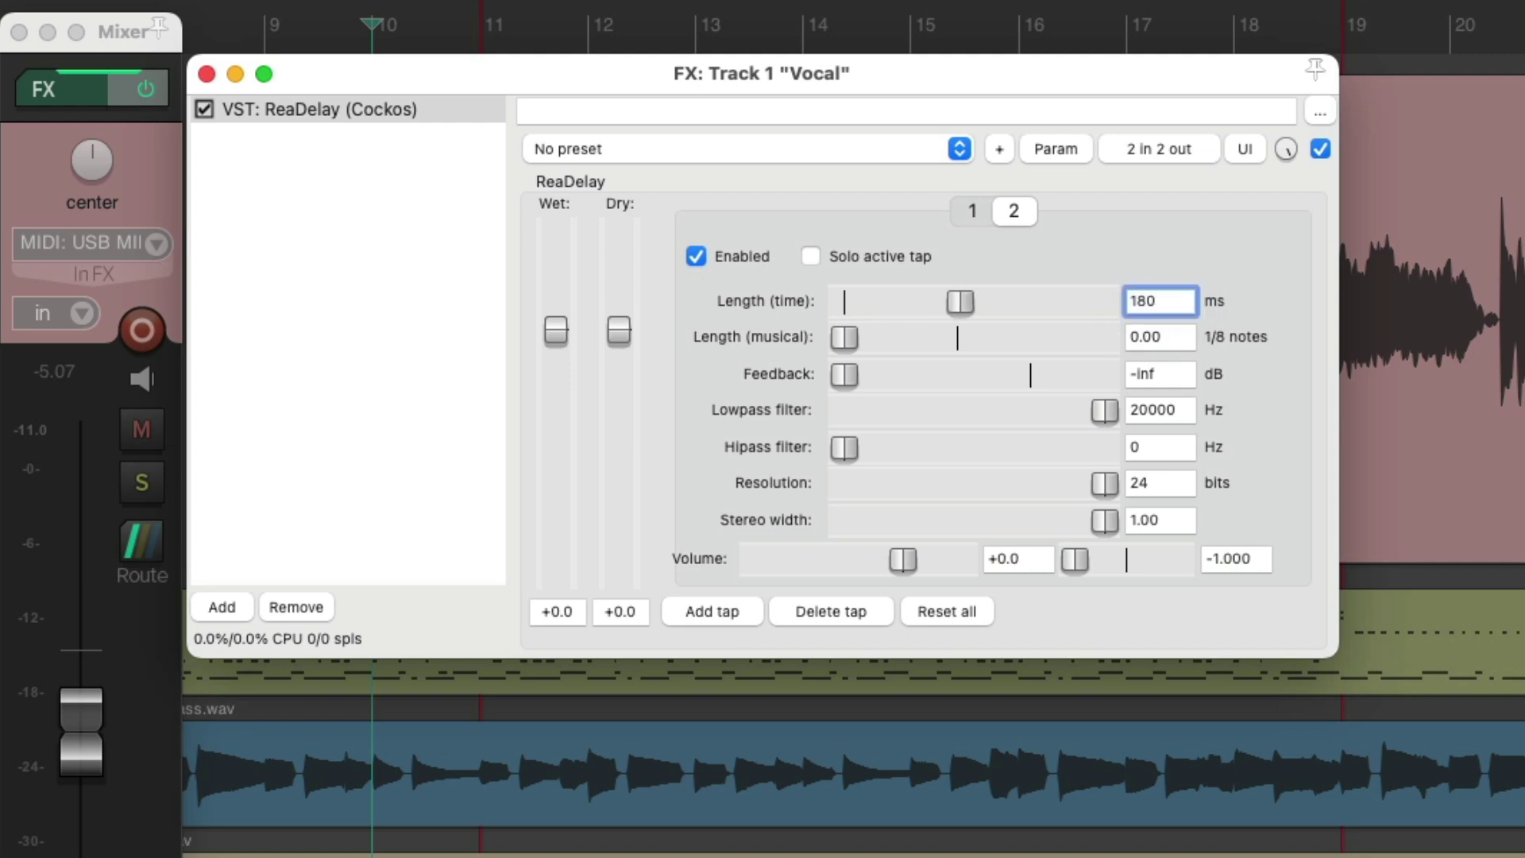
pyautogui.moveTo(1074, 560); pyautogui.dragTo(1221, 581)
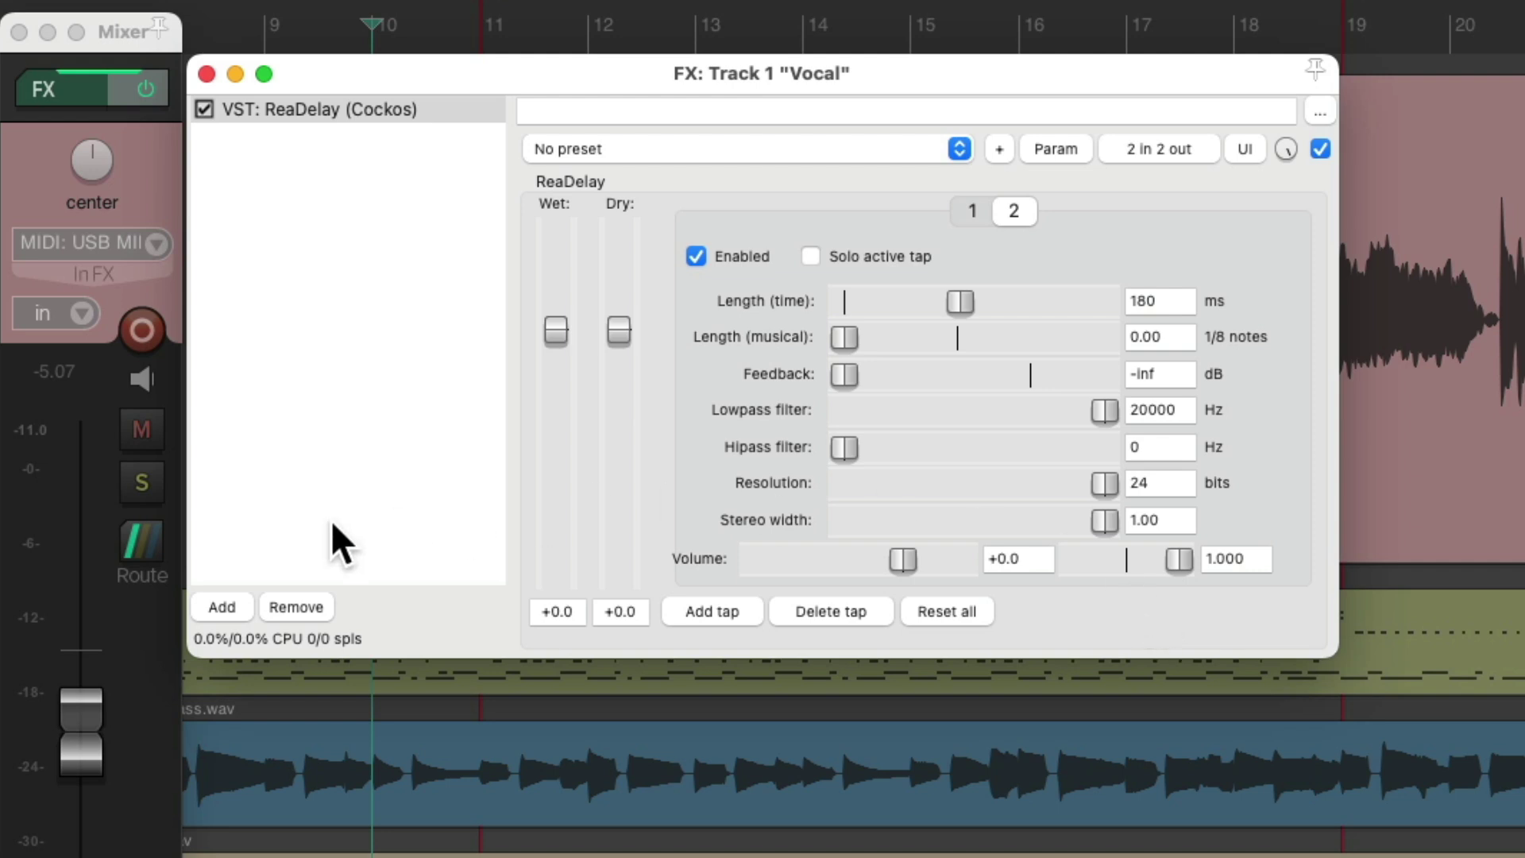
# - Lower ReaDelay's wet level to -17.5 dB while auditioning the vocal in solo, and unsolo the track to hear it in the mix
pyautogui.click(150, 488)
pyautogui.click(150, 488)
pyautogui.moveTo(548, 332); pyautogui.dragTo(551, 433)
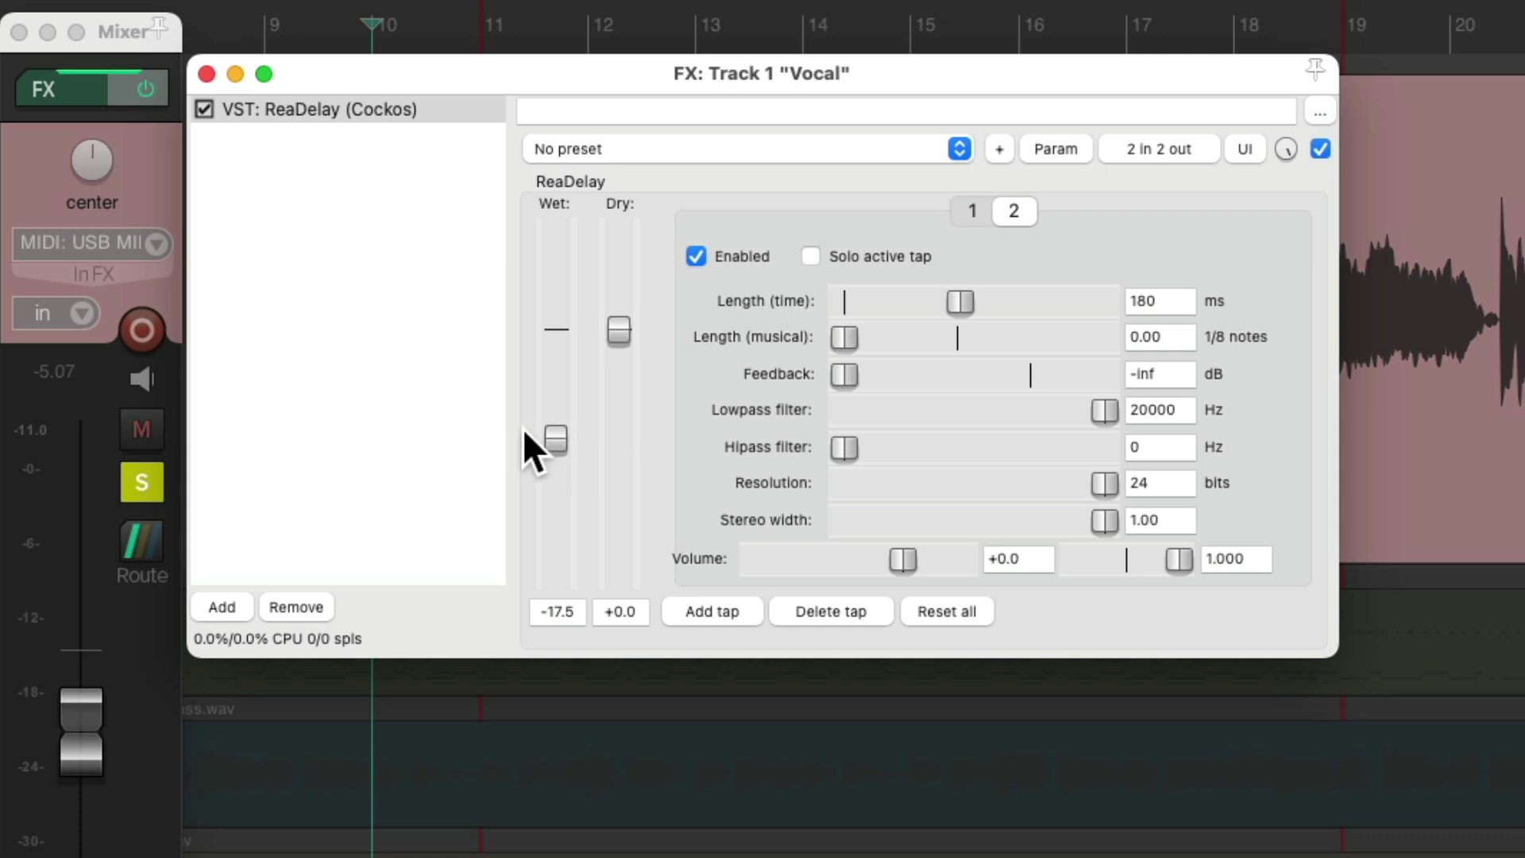
pyautogui.click(150, 476)
pyautogui.press('space')
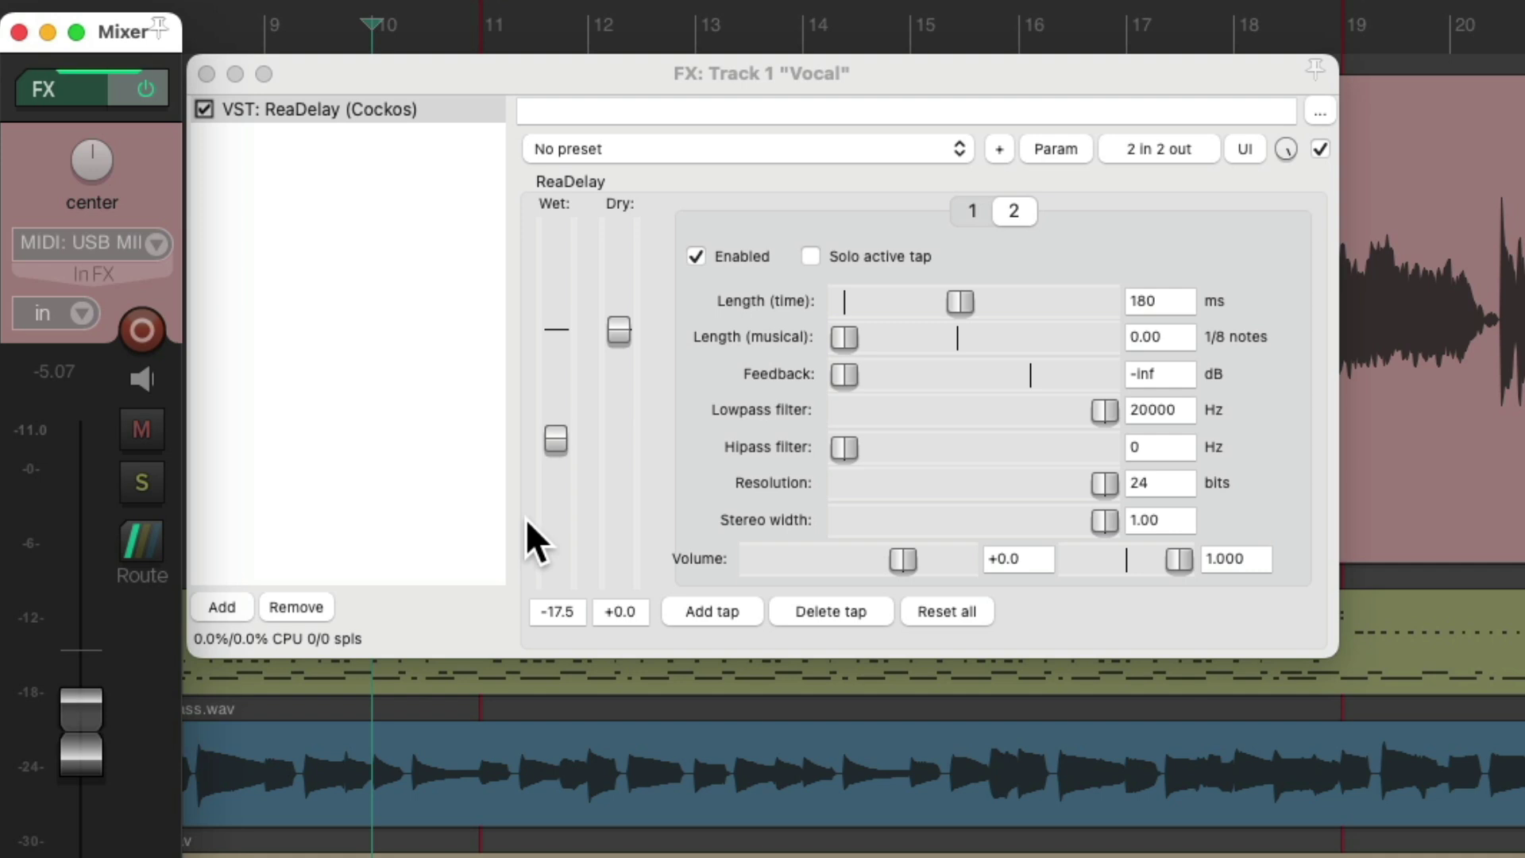
# - Search the plugins for "verb" and add ReaVerb (Cockos) after ReaDelay on the Vocal track
pyautogui.doubleClick(345, 259)
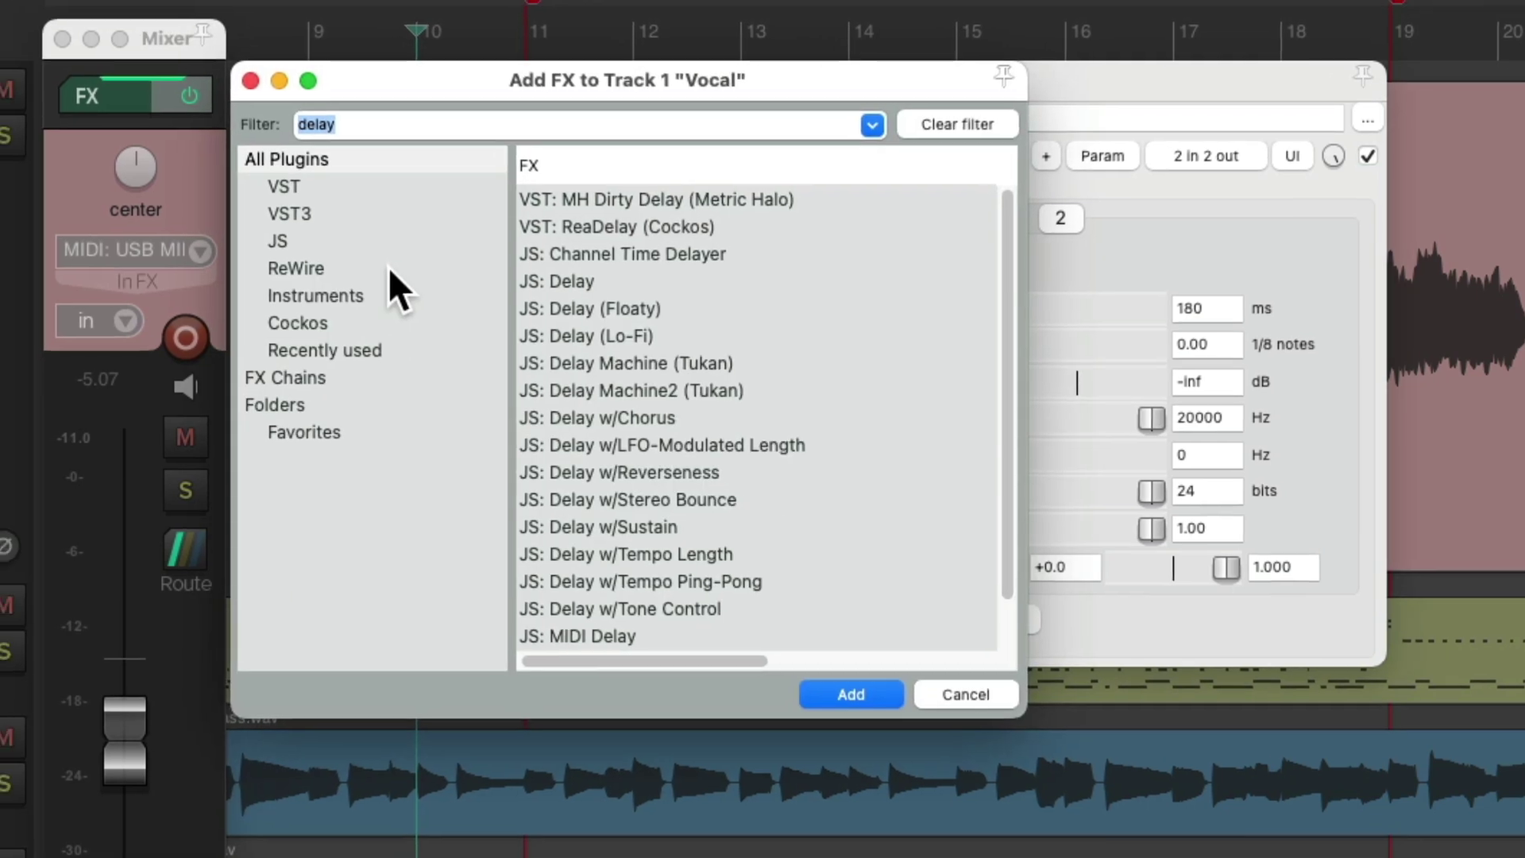
pyautogui.write('verb')
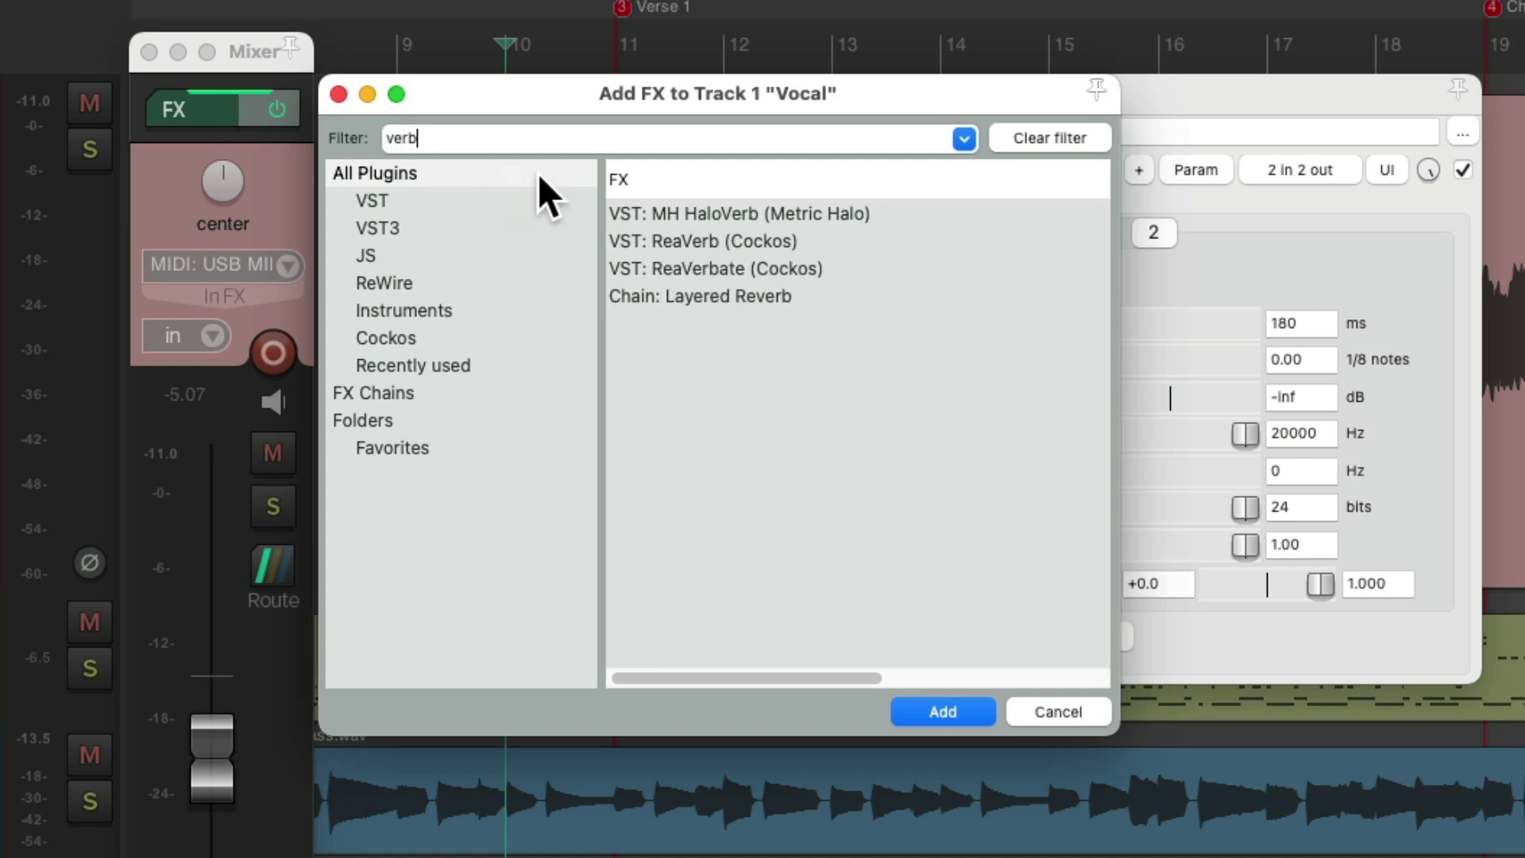
pyautogui.click(784, 239)
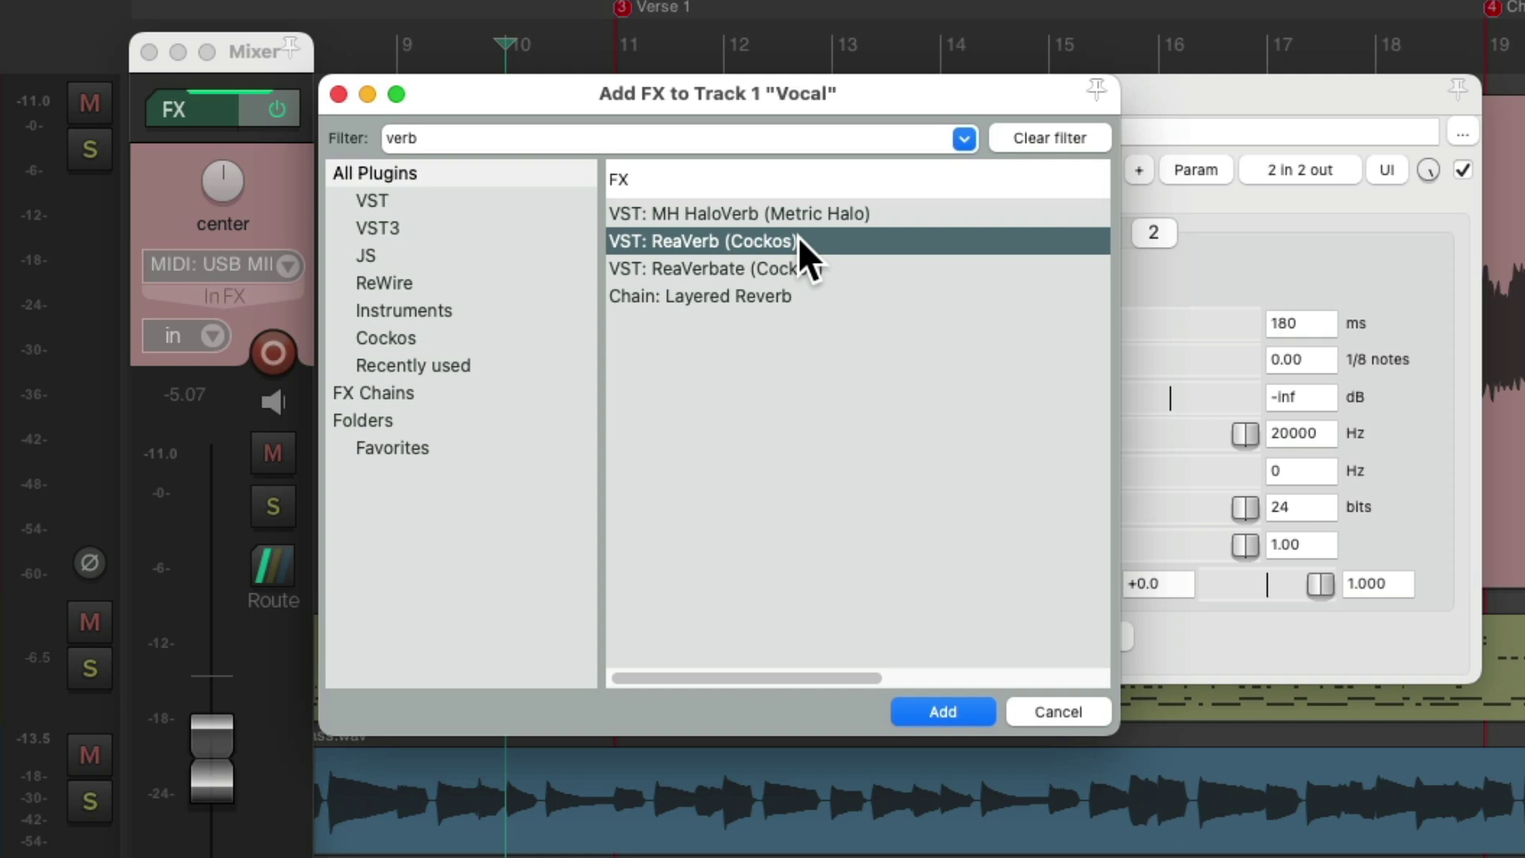
pyautogui.doubleClick(848, 239)
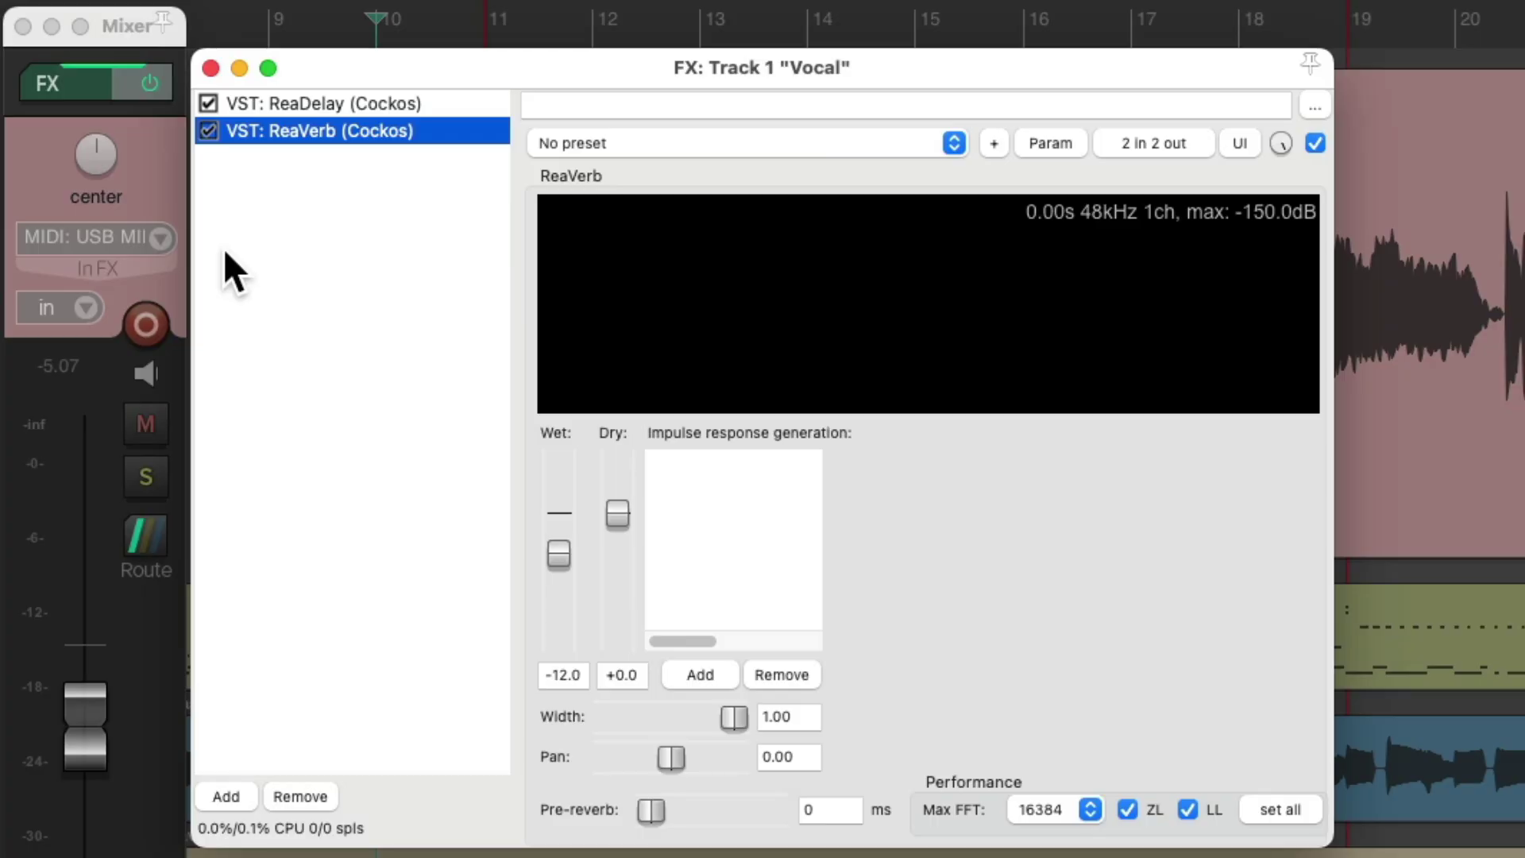
# - Load Fat Plate.aif from the Big Gee's Lexicon 480L folder as ReaVerb's impulse response file
pyautogui.click(702, 671)
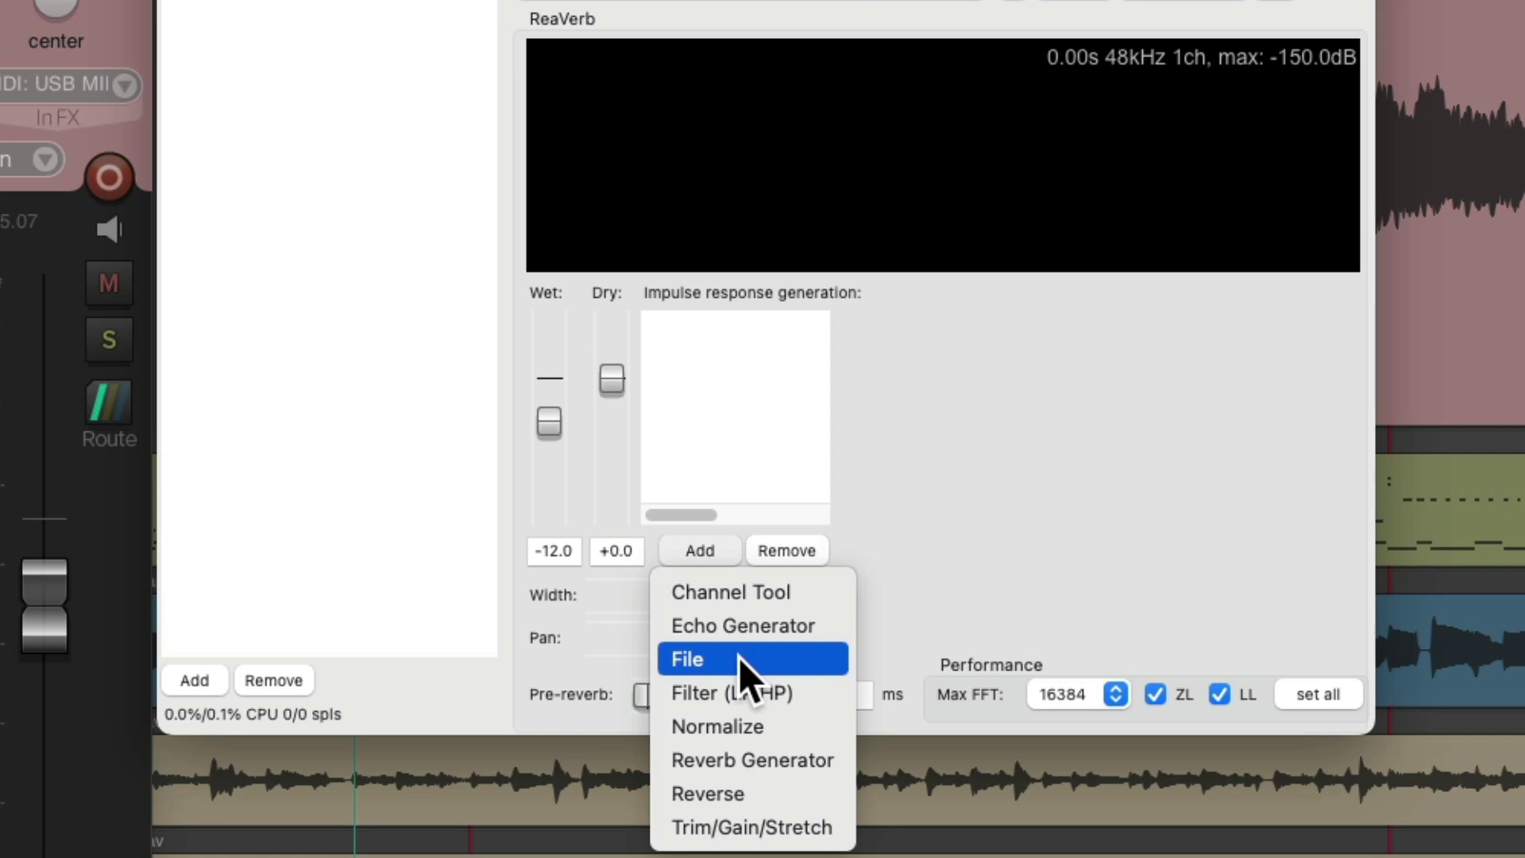
pyautogui.click(739, 656)
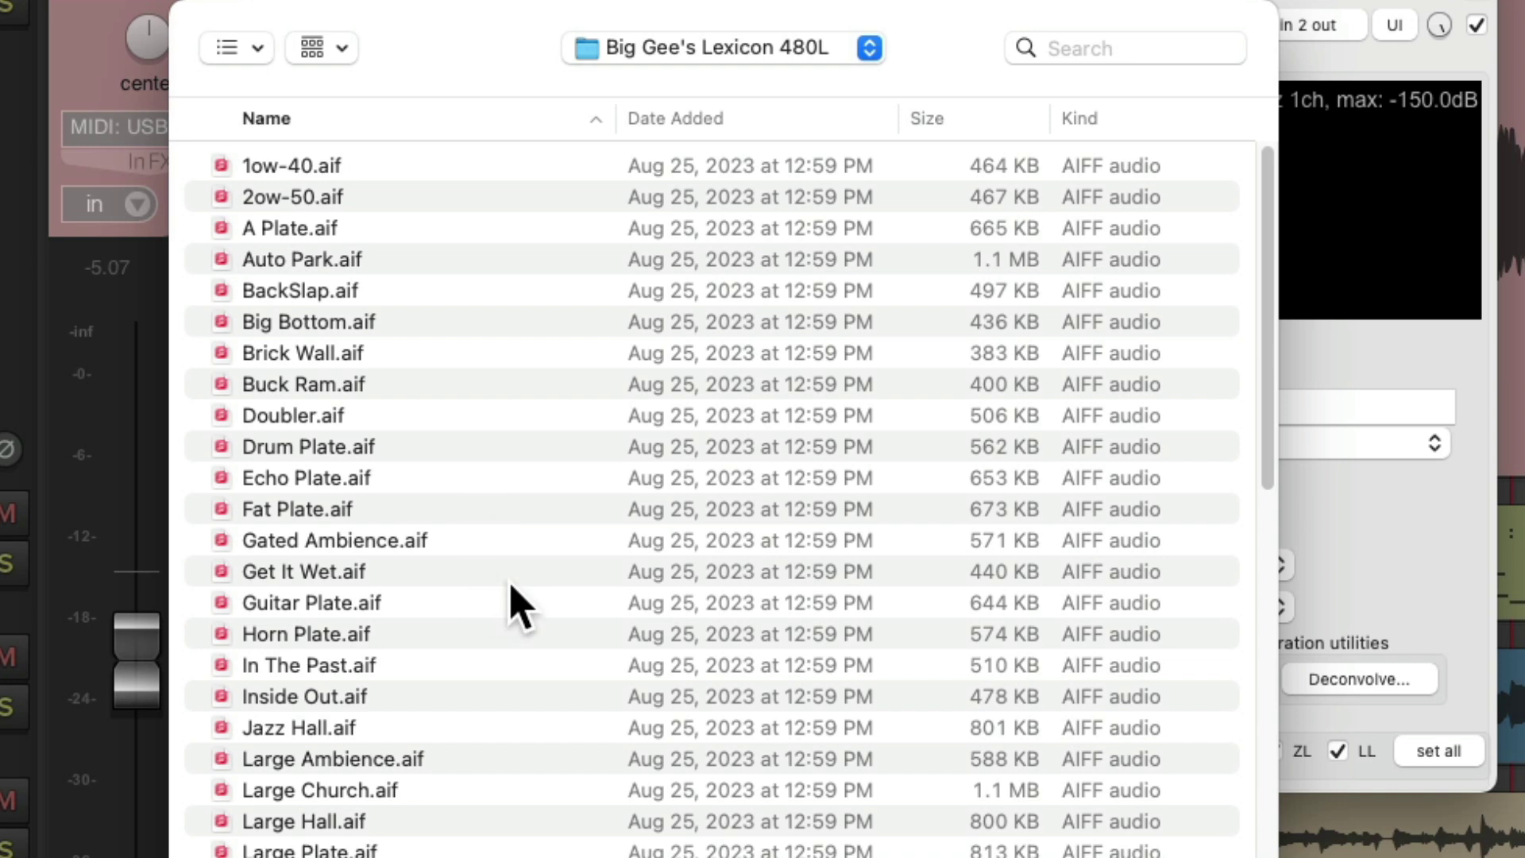
pyautogui.click(447, 517)
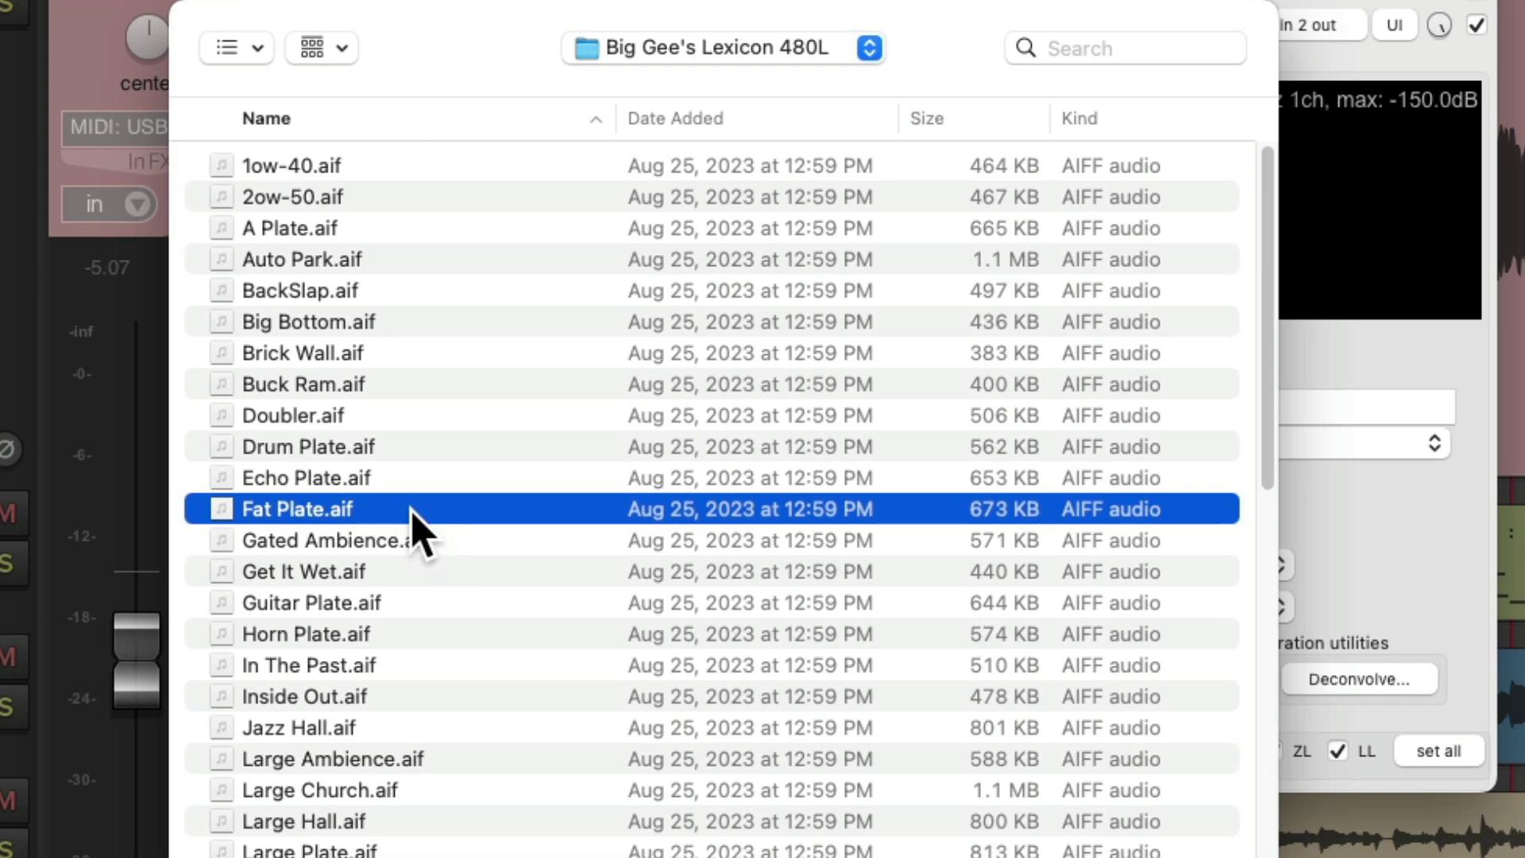
pyautogui.doubleClick(413, 512)
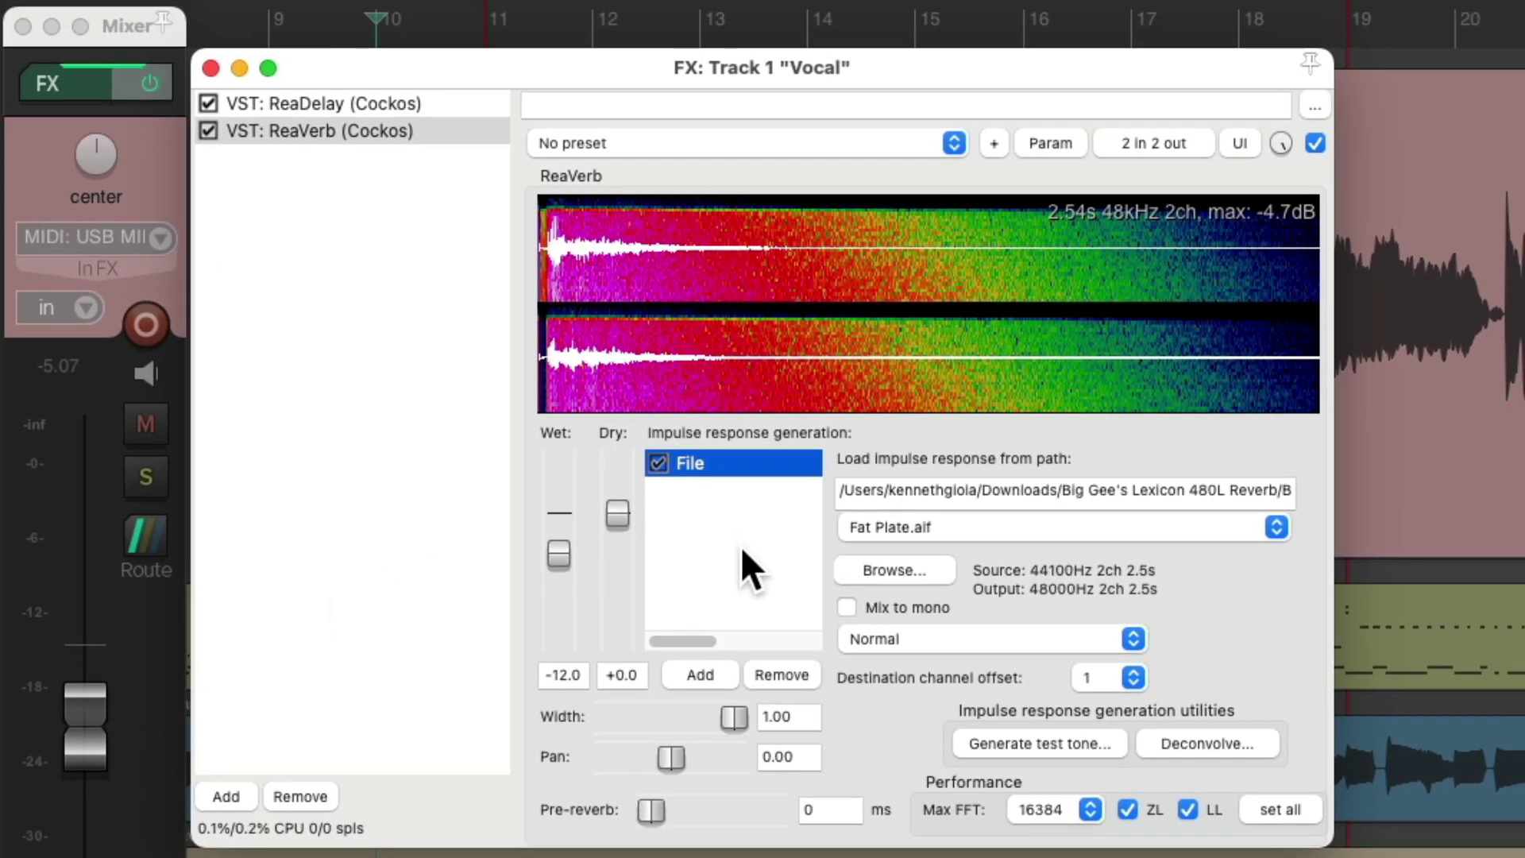
# - Lower ReaVerb's wet level to -26.6 dB with the vocal soloed, and compare the sound with the track's effects bypassed
pyautogui.click(150, 479)
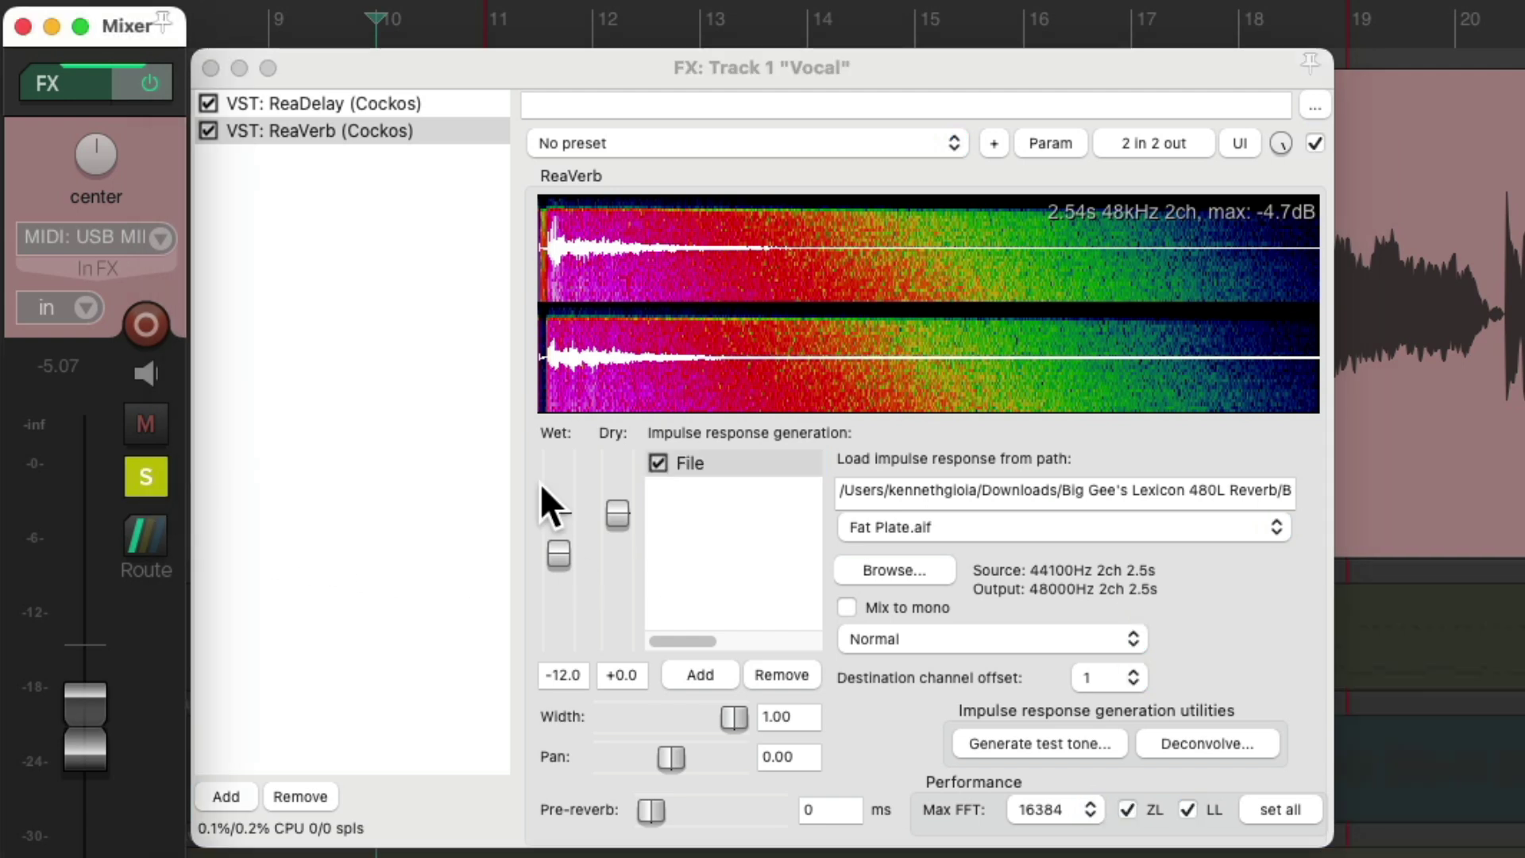
pyautogui.moveTo(558, 554); pyautogui.dragTo(556, 588)
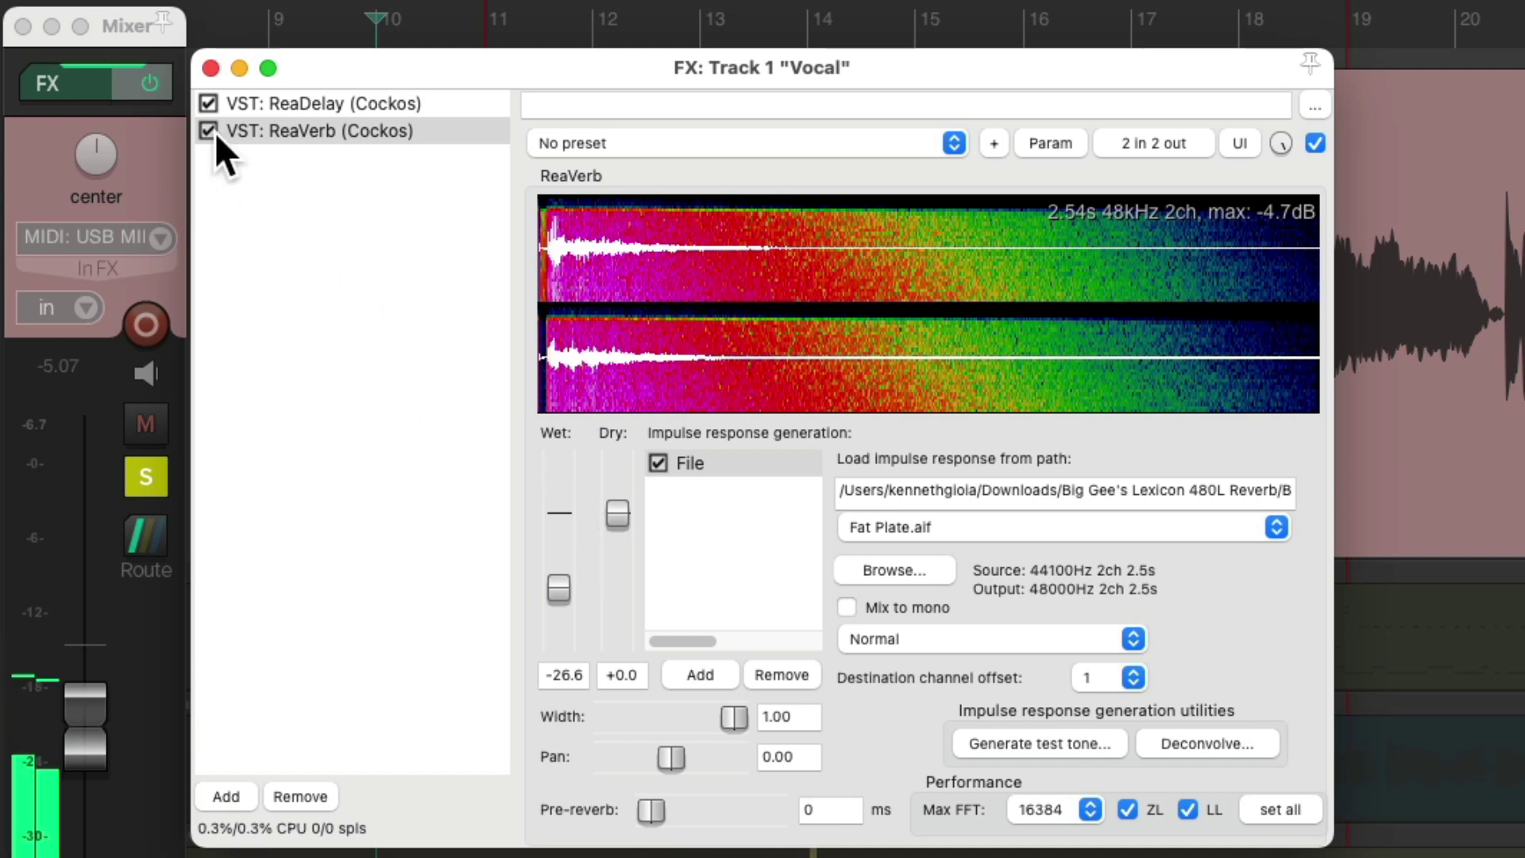
pyautogui.click(152, 85)
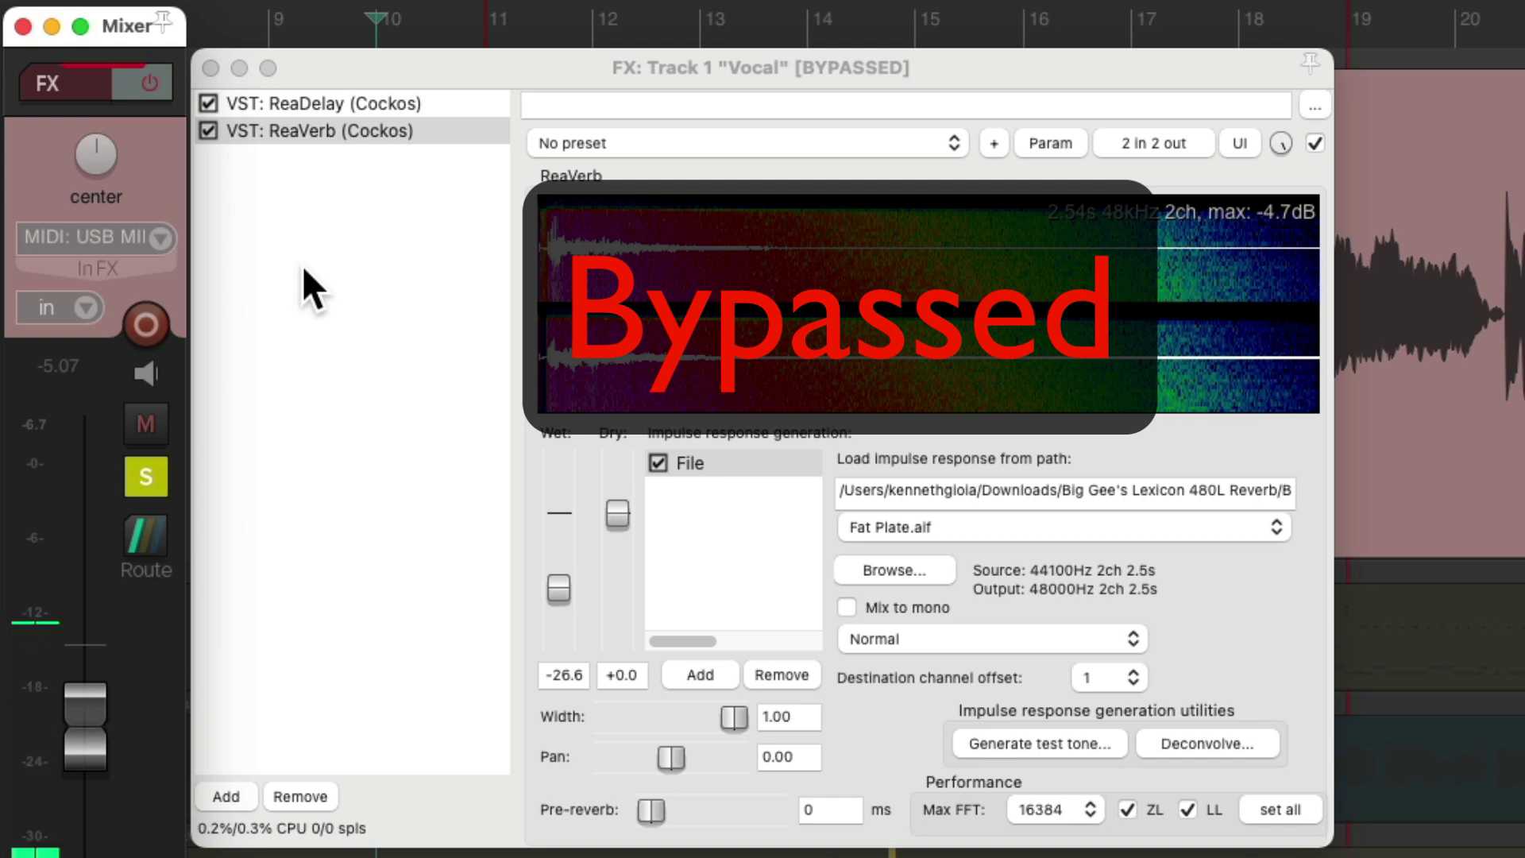
pyautogui.click(151, 82)
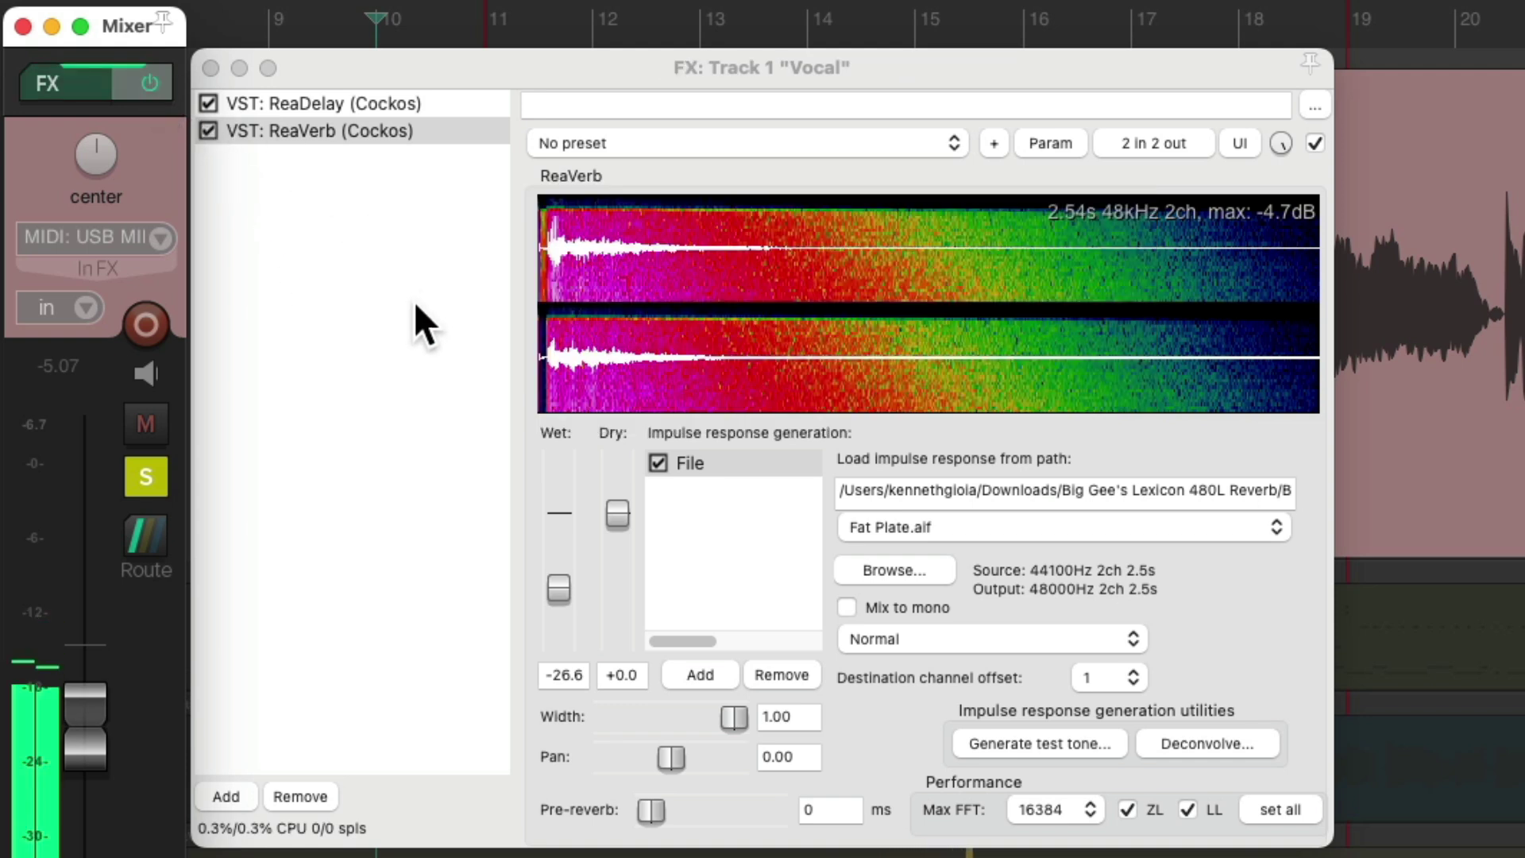
pyautogui.click(150, 470)
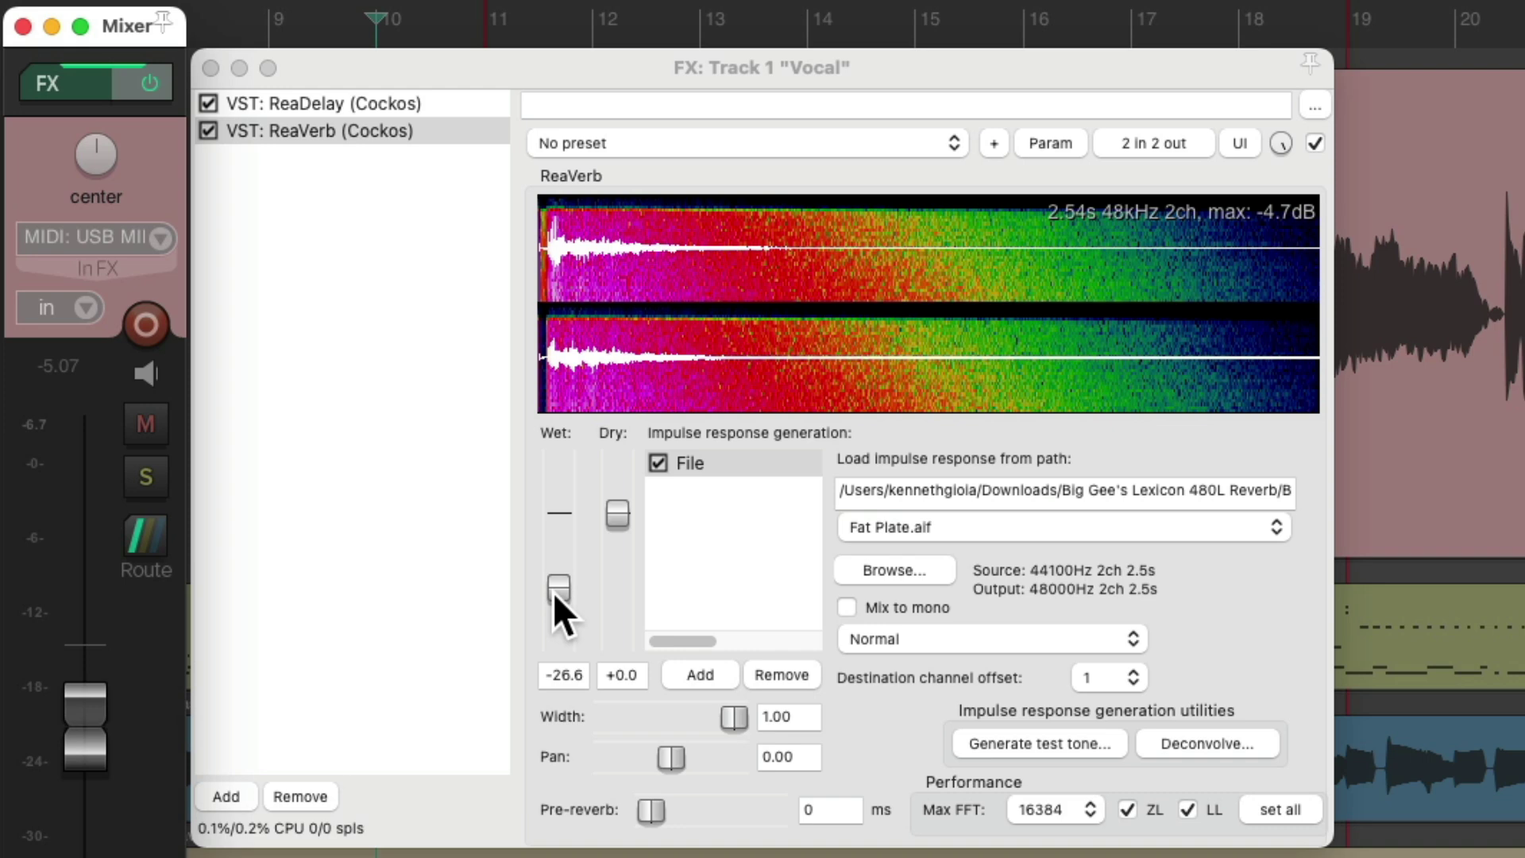
# - Add ReaComp (Cockos) to the Vocal track and move it ahead of ReaDelay in the effects chain
pyautogui.doubleClick(313, 270)
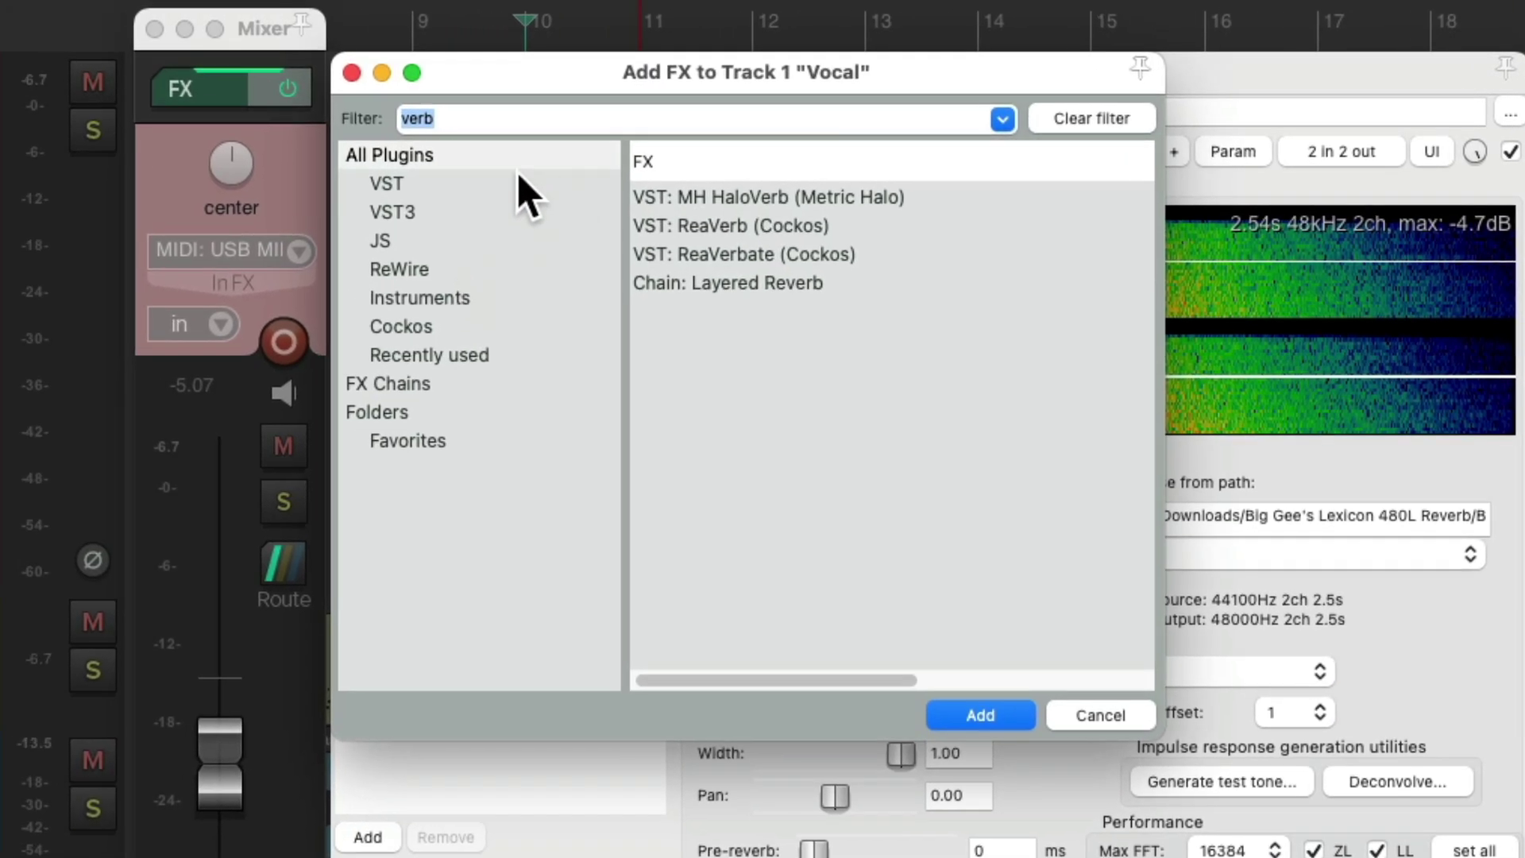
pyautogui.write('comp')
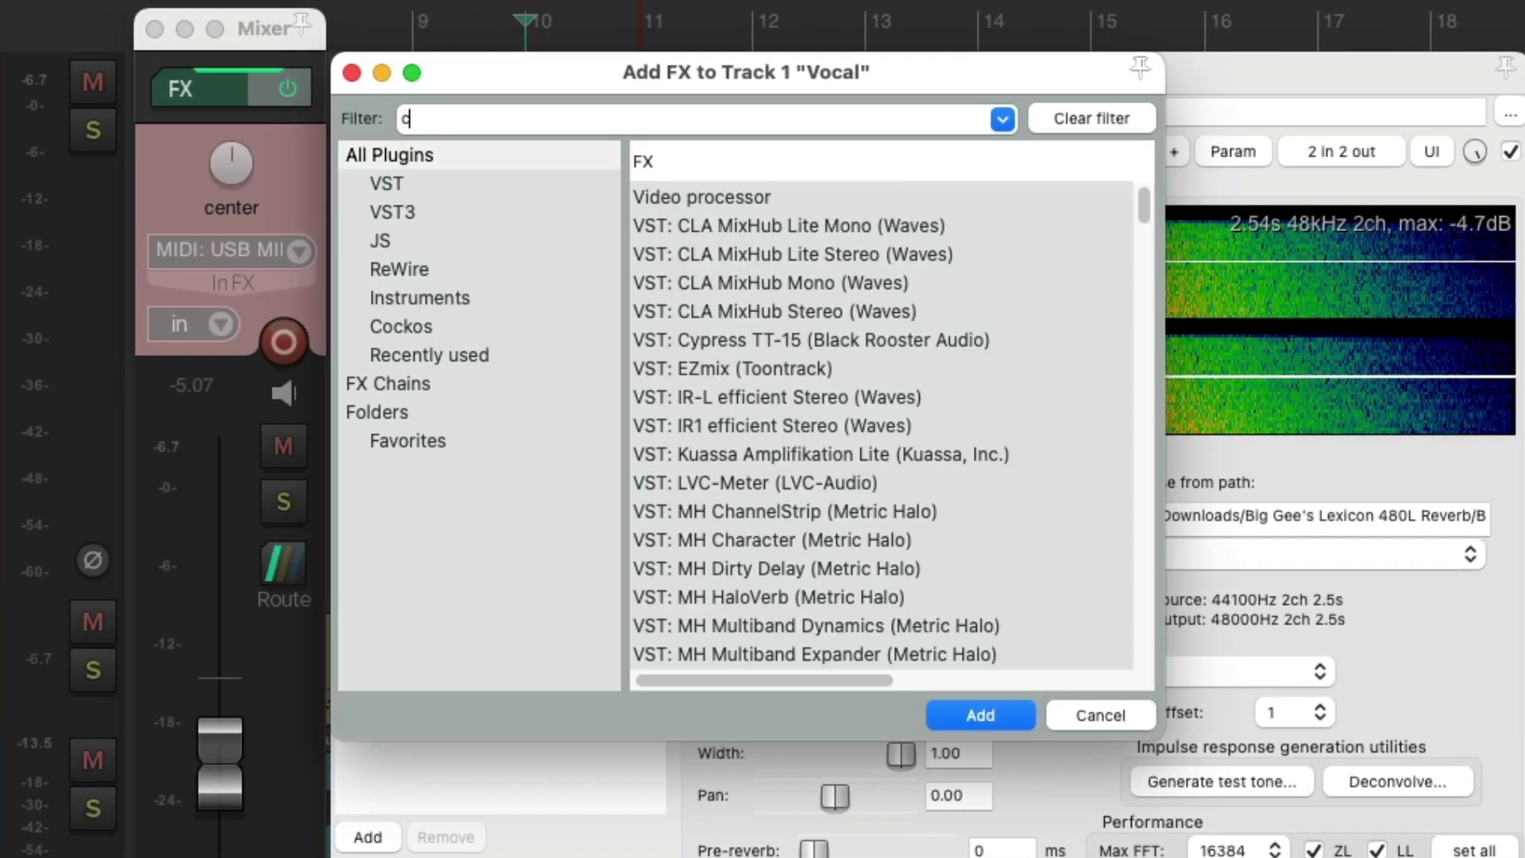
pyautogui.click(805, 199)
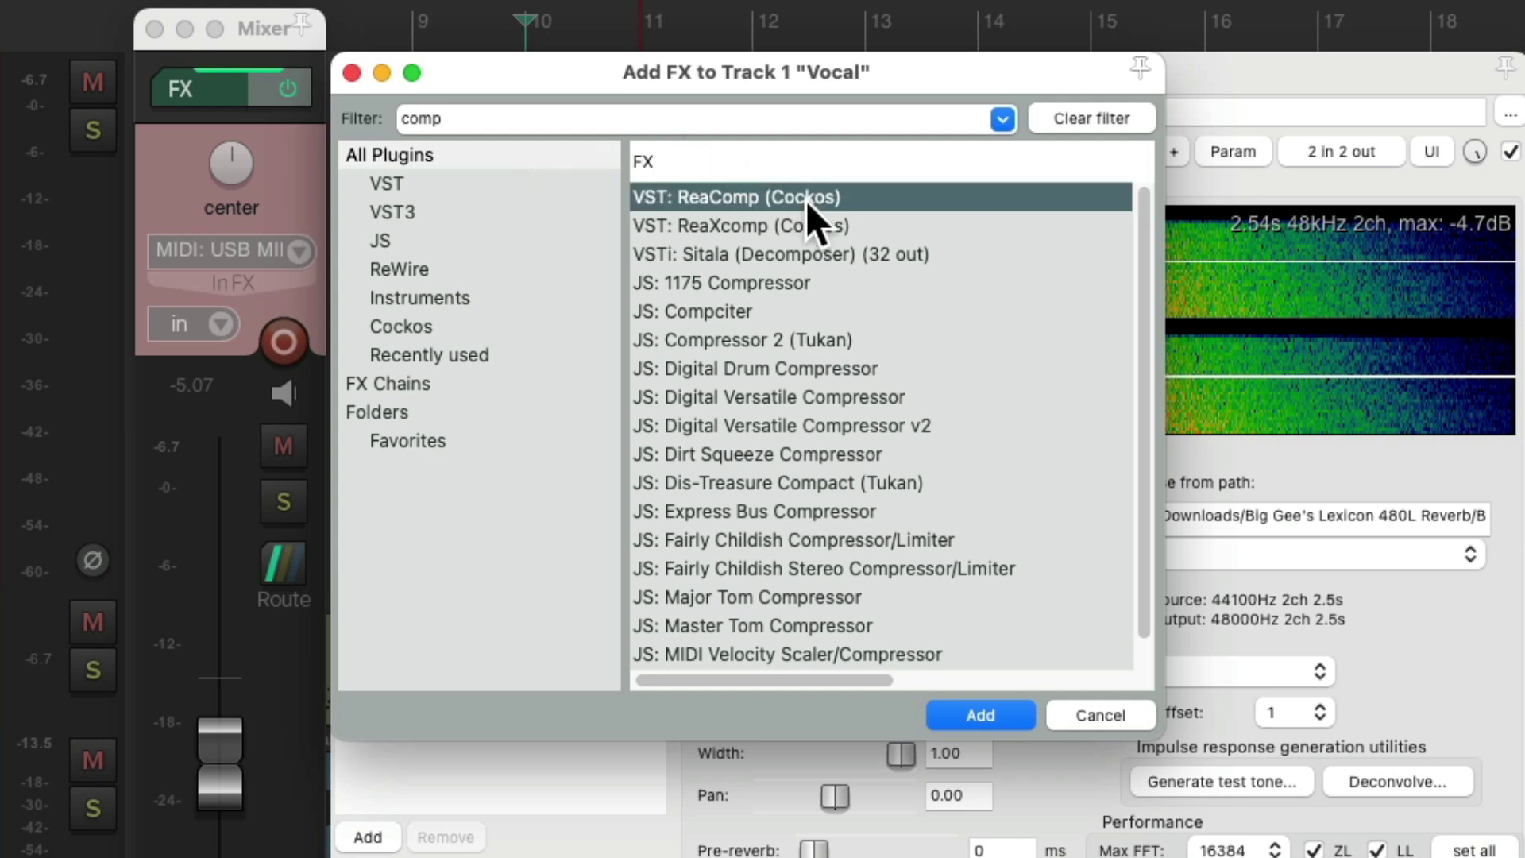
pyautogui.doubleClick(856, 197)
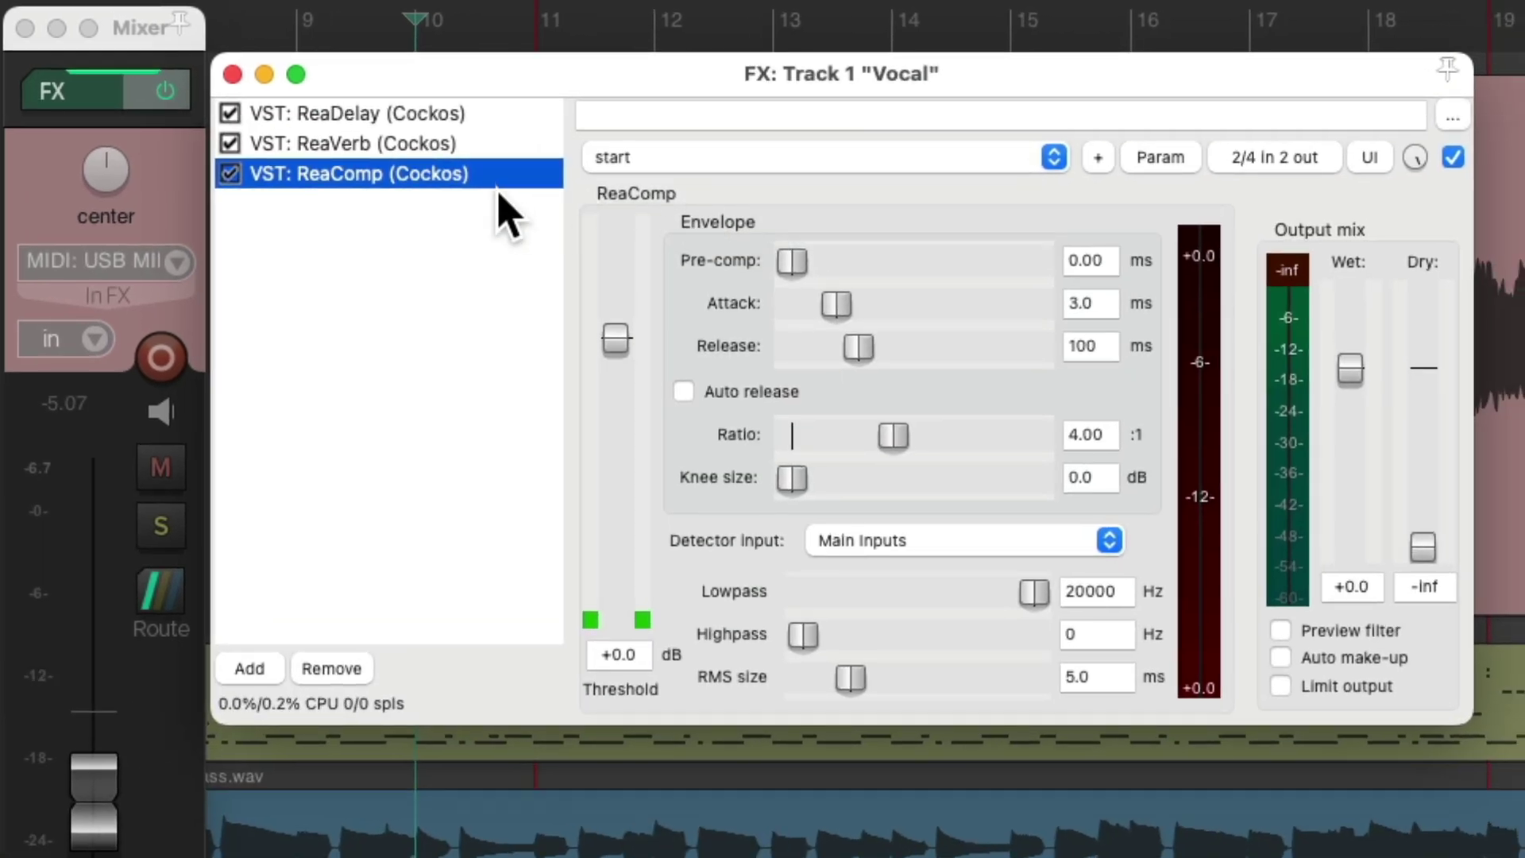
pyautogui.moveTo(498, 193); pyautogui.dragTo(502, 126)
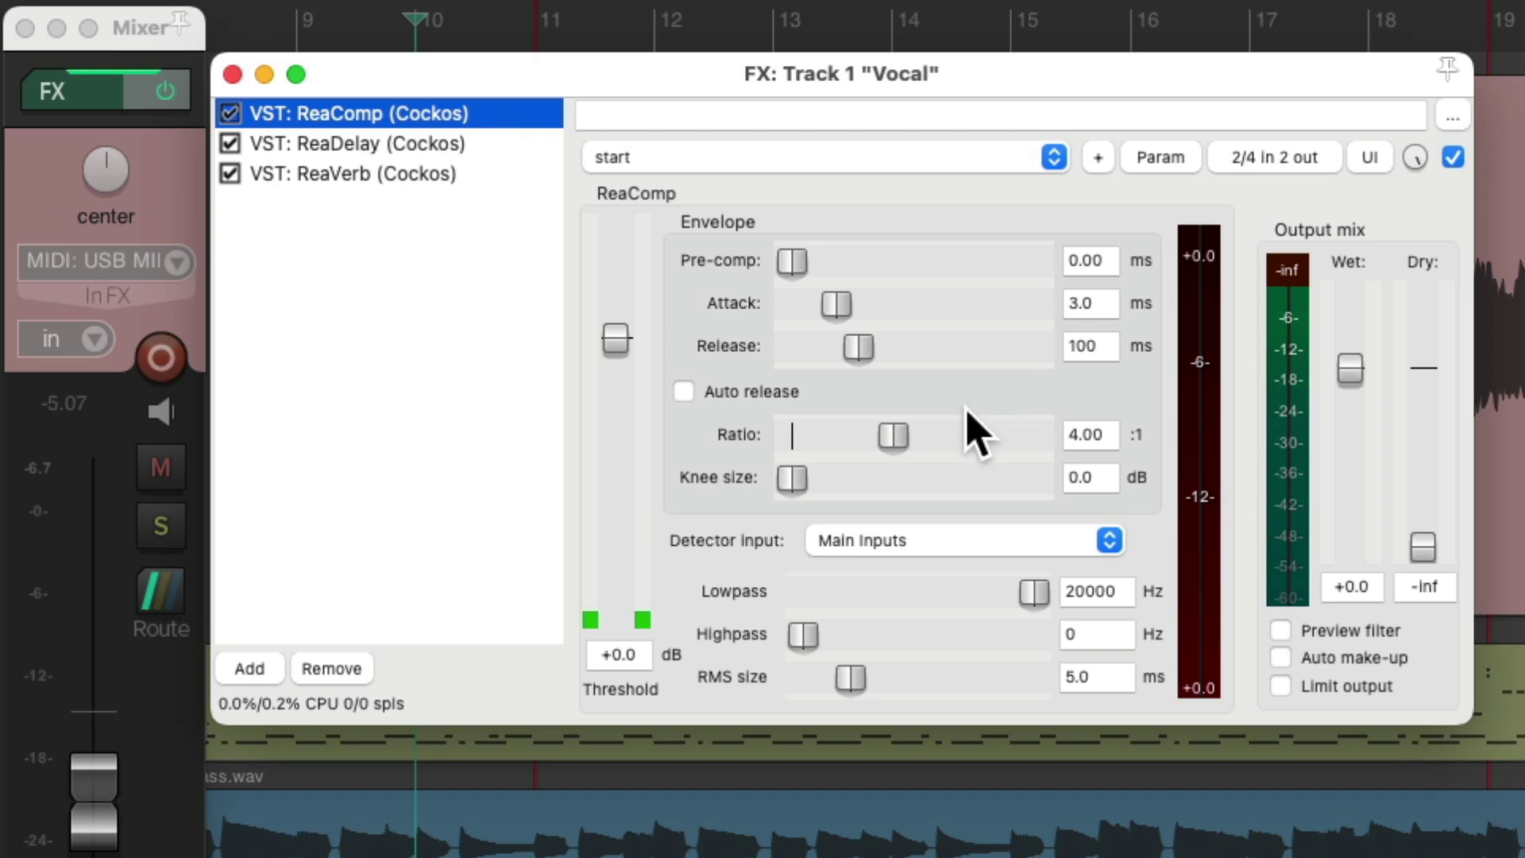
# - Enable ReaComp's auto make-up and lower its wet output to -5.5 dB
pyautogui.click(1280, 659)
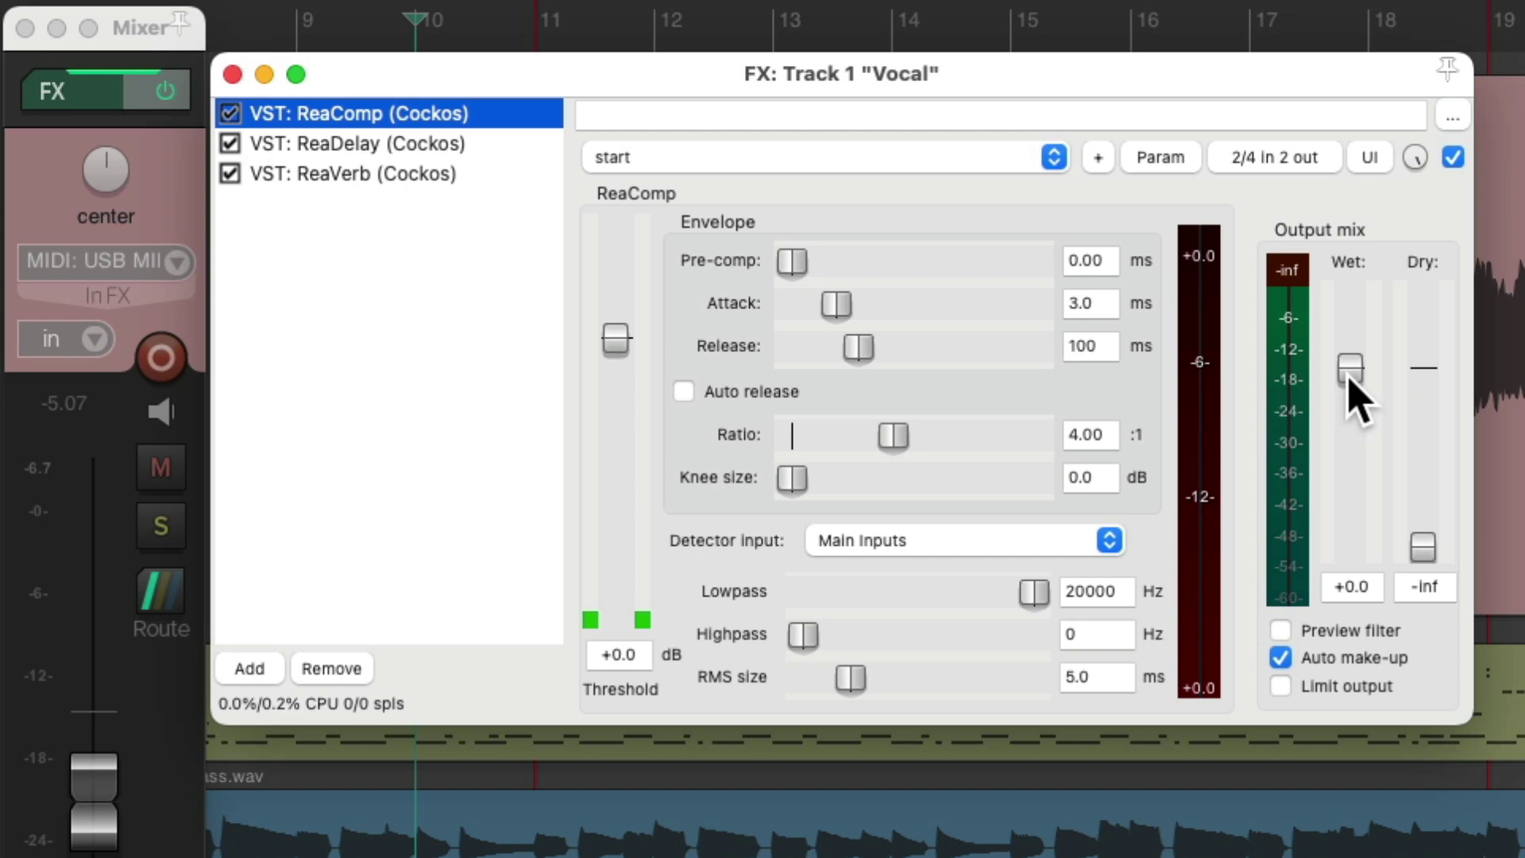
pyautogui.moveTo(1348, 380); pyautogui.dragTo(1350, 401)
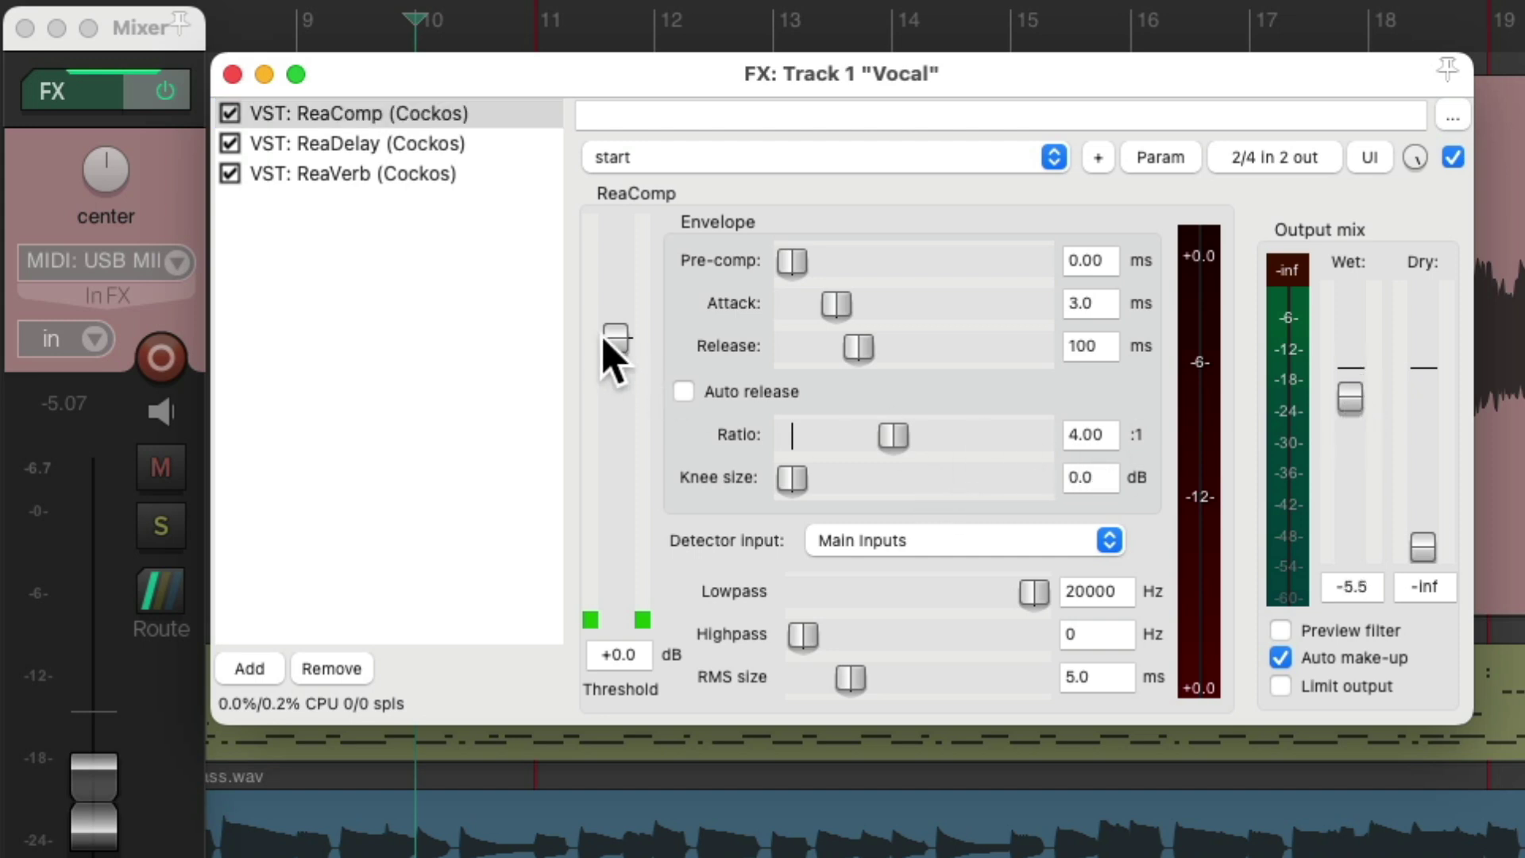
# - Solo the vocal and set ReaComp's threshold to -21.9 dB, attack to 1.6 ms and release to 92 ms
pyautogui.click(164, 523)
pyautogui.moveTo(622, 370); pyautogui.dragTo(628, 494)
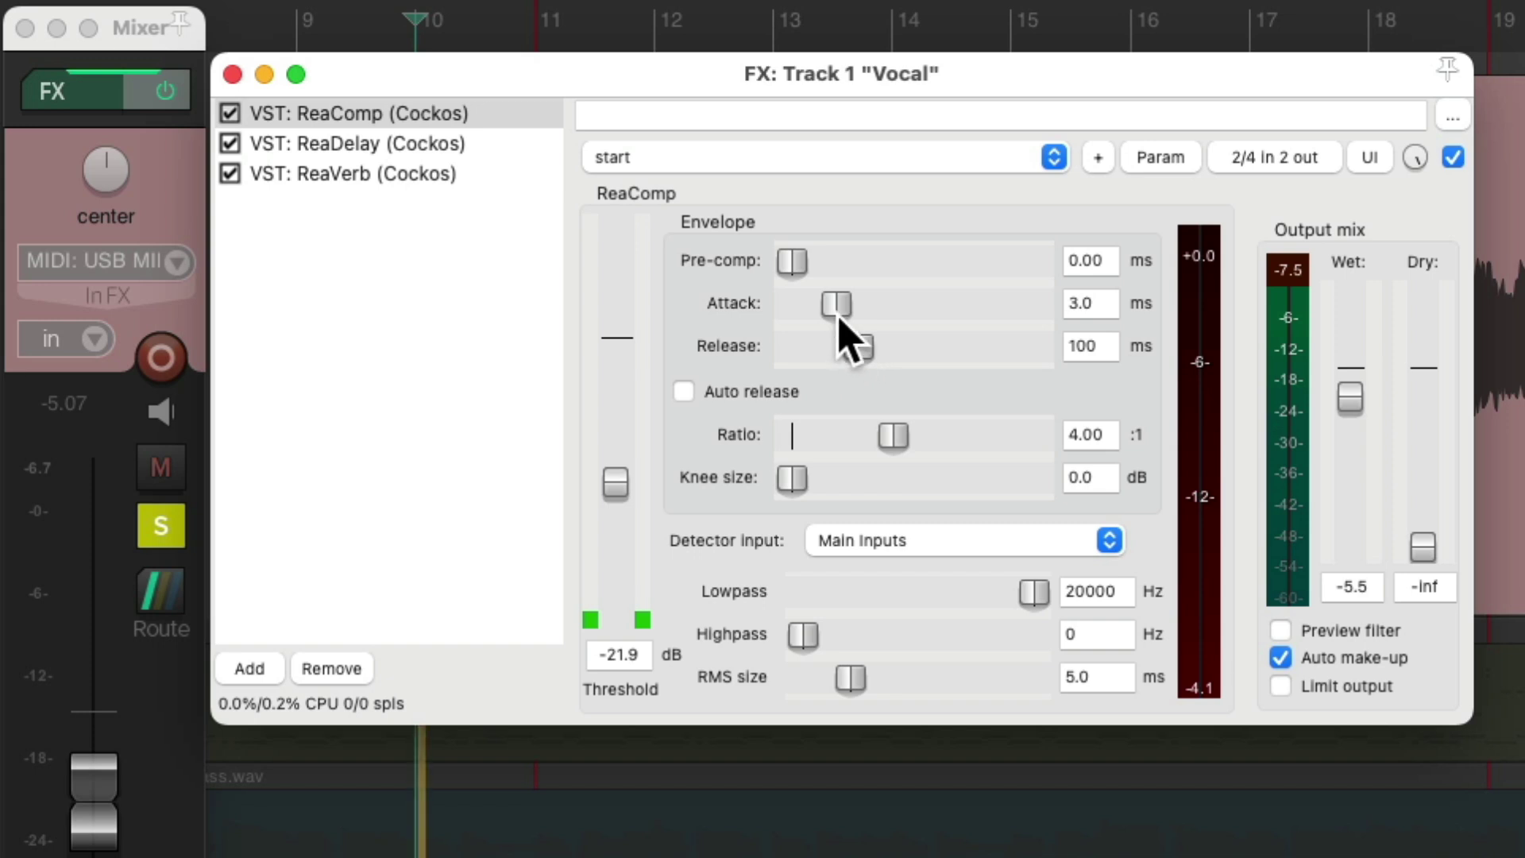
pyautogui.moveTo(844, 330); pyautogui.dragTo(858, 374)
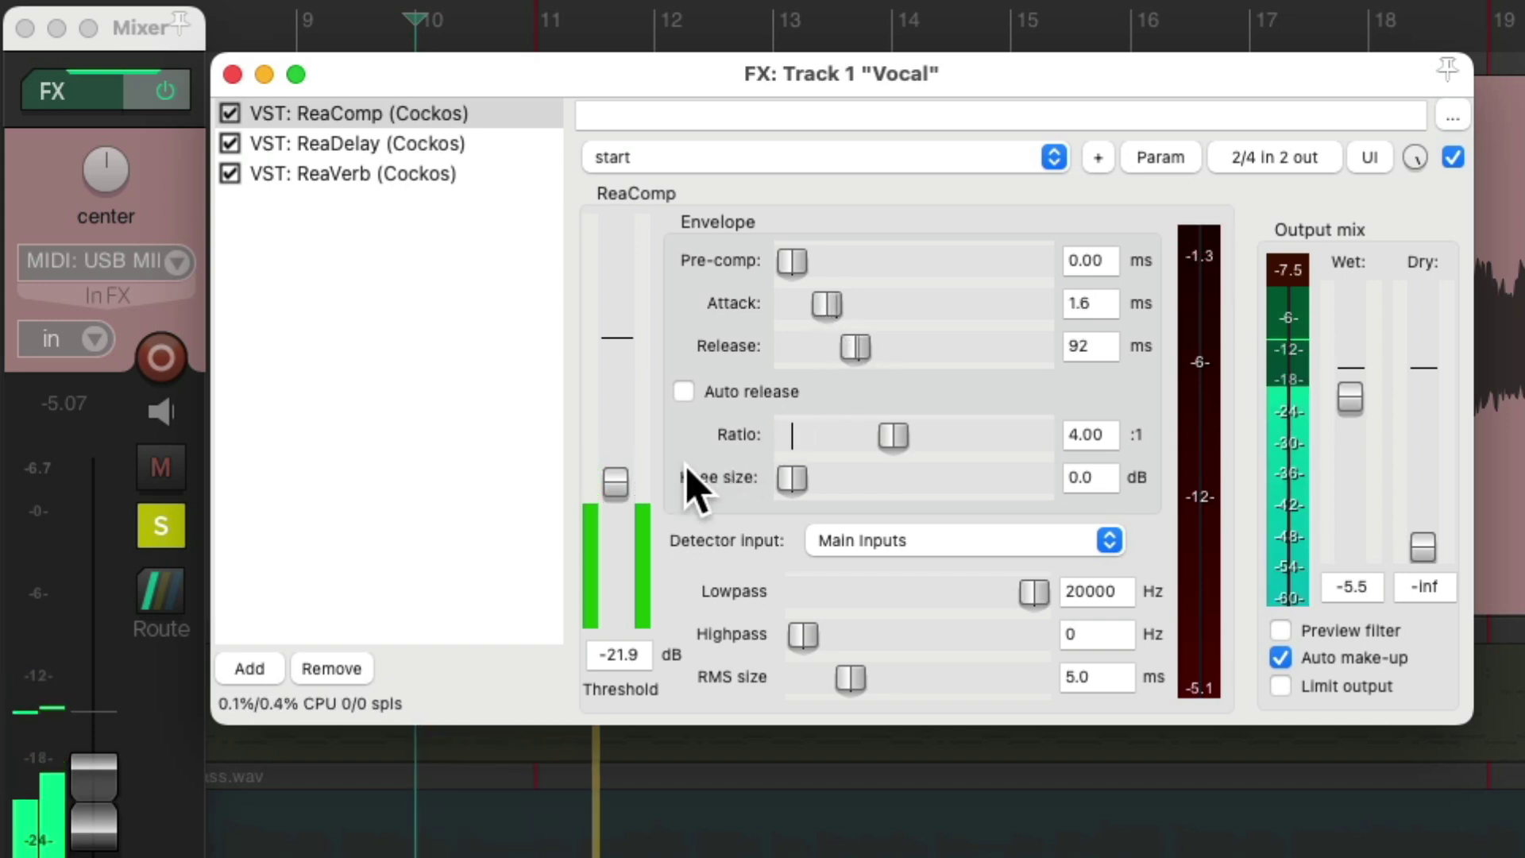
pyautogui.moveTo(616, 486)
pyautogui.mouseDown()
pyautogui.moveTo(612, 561)
pyautogui.moveTo(608, 490)
pyautogui.mouseUp()
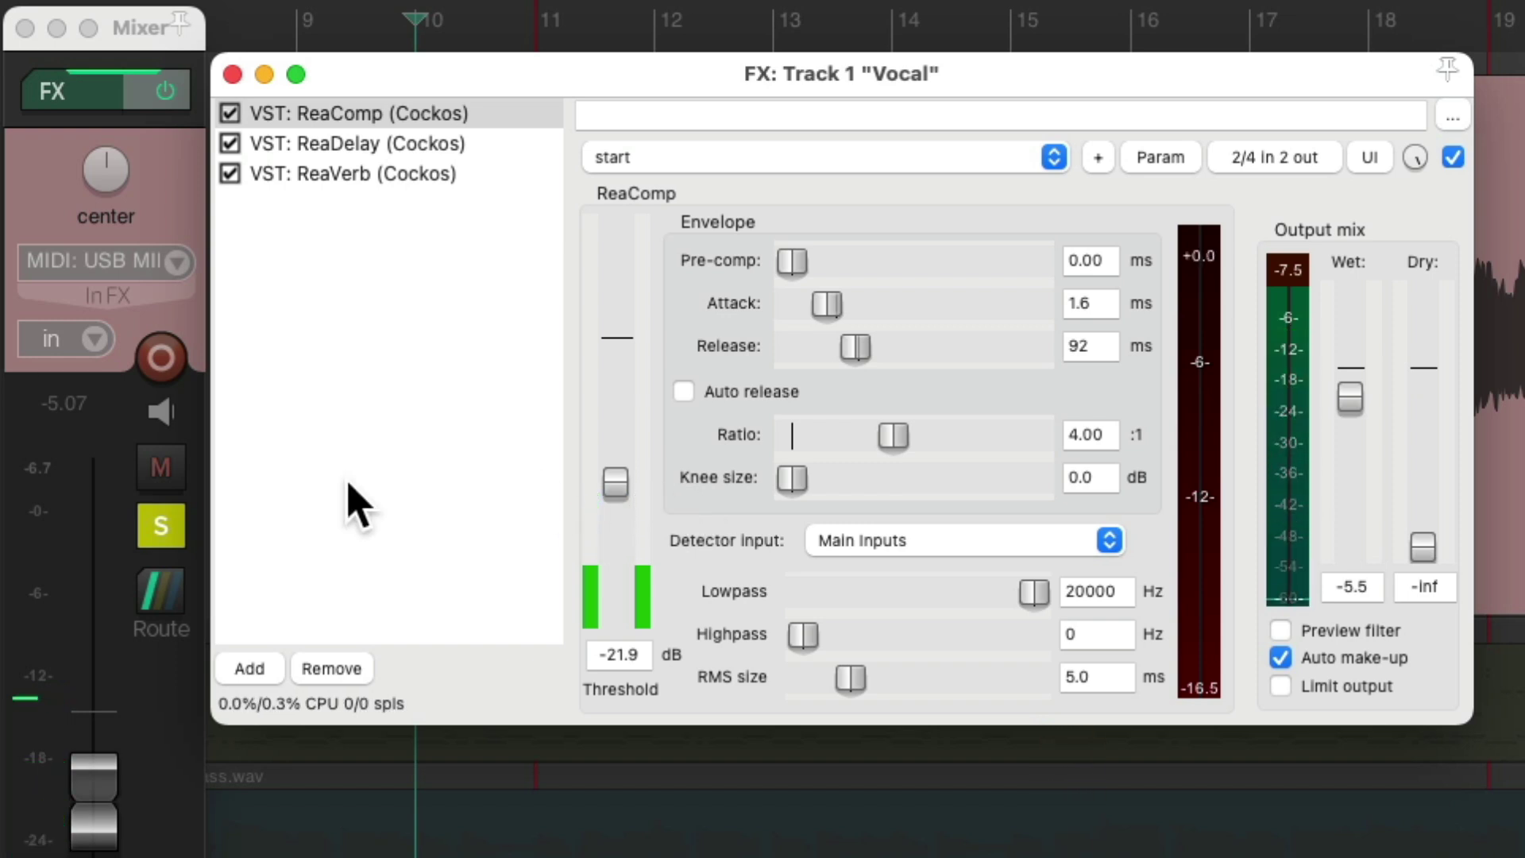
# - With the vocal unsoloed, add ReaEQ (Cockos) to the Vocal track and move it between ReaComp and ReaDelay in the effects chain
pyautogui.click(172, 531)
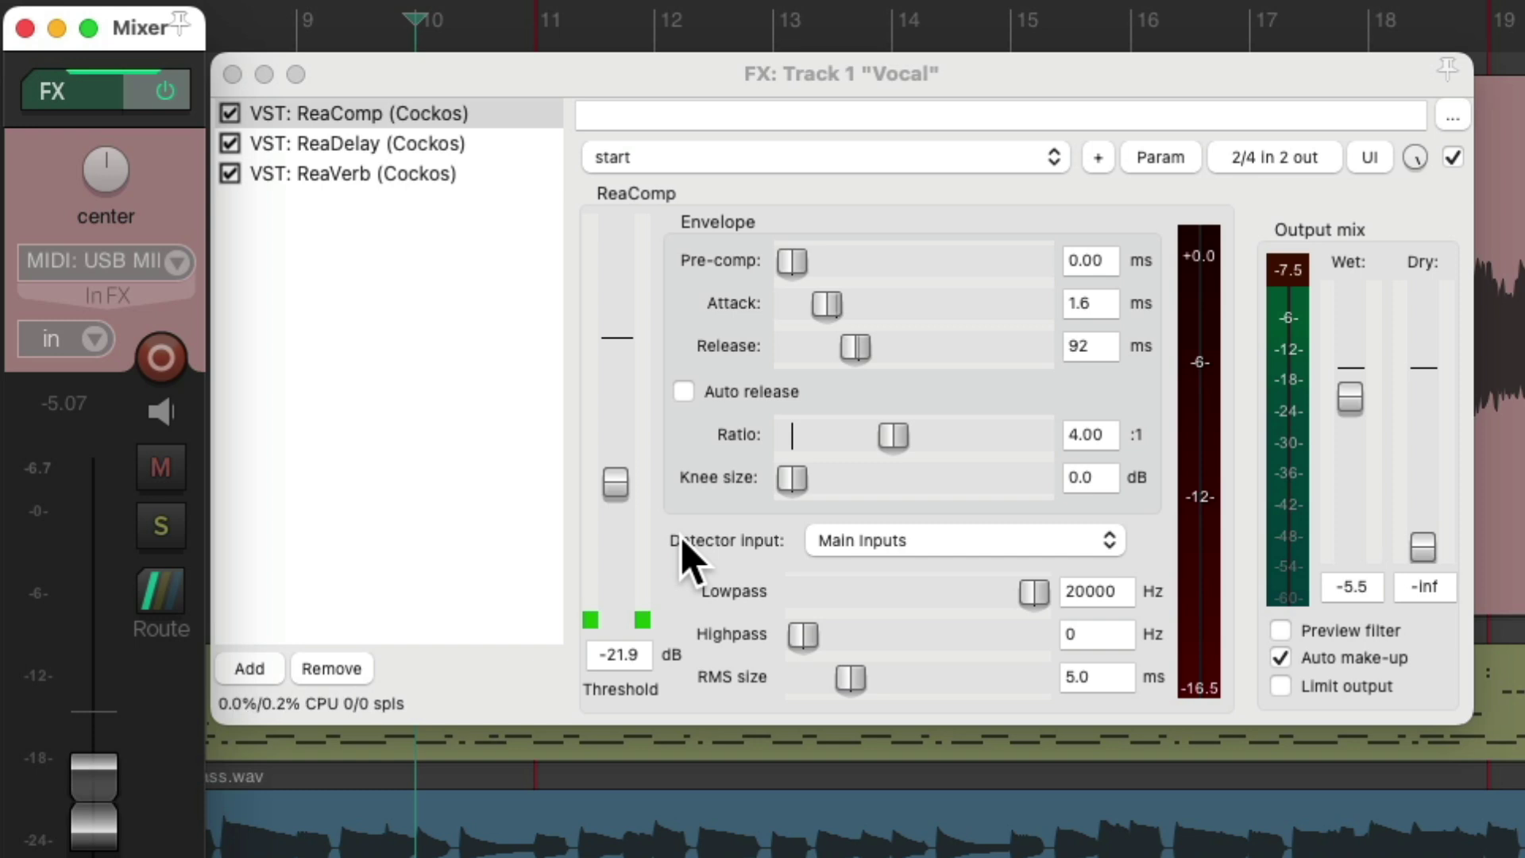
pyautogui.doubleClick(429, 337)
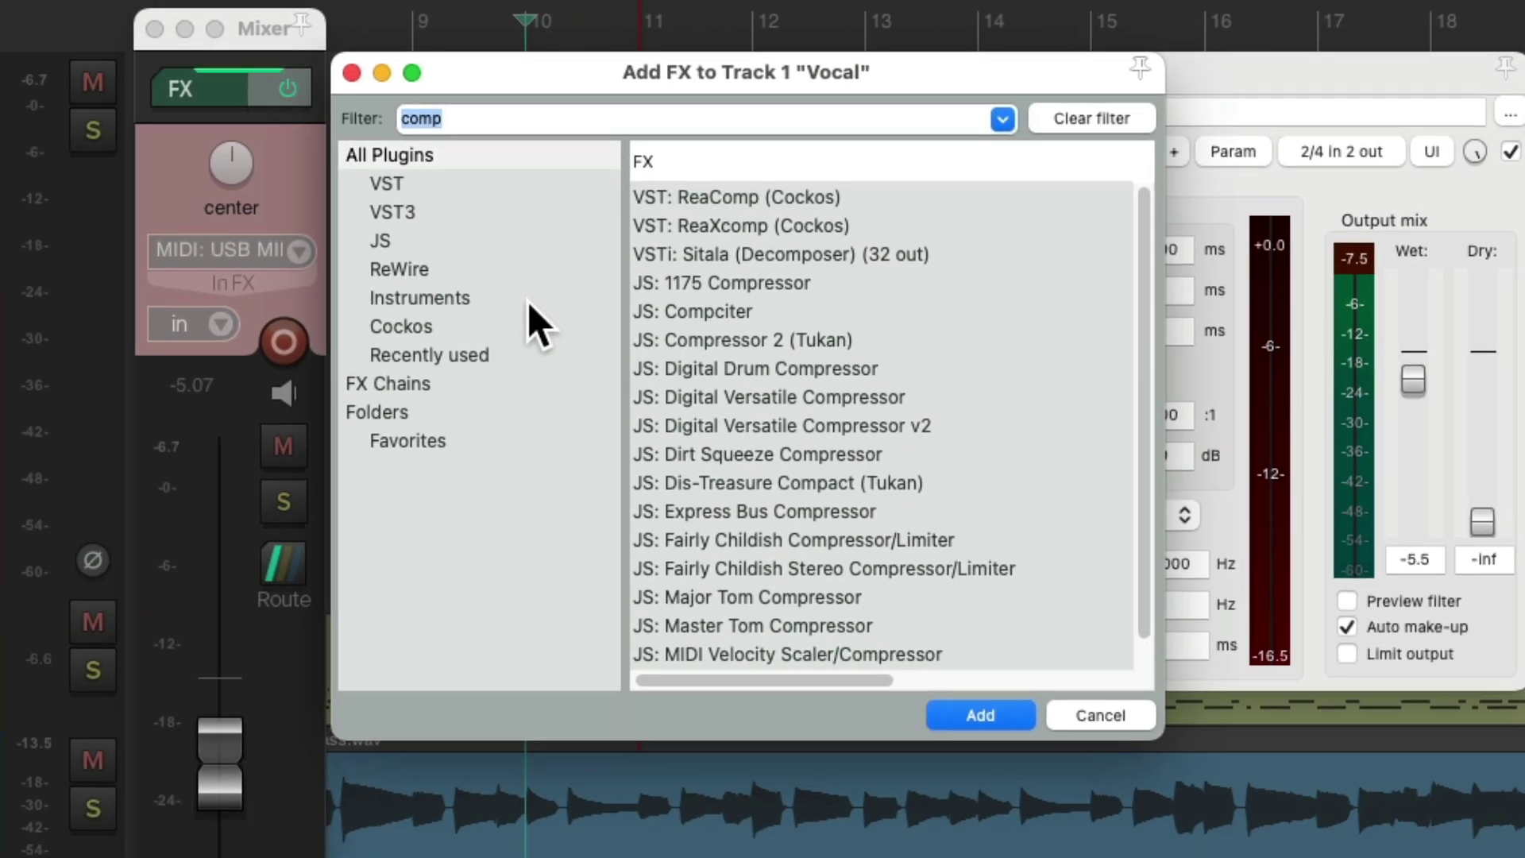
pyautogui.write('eq')
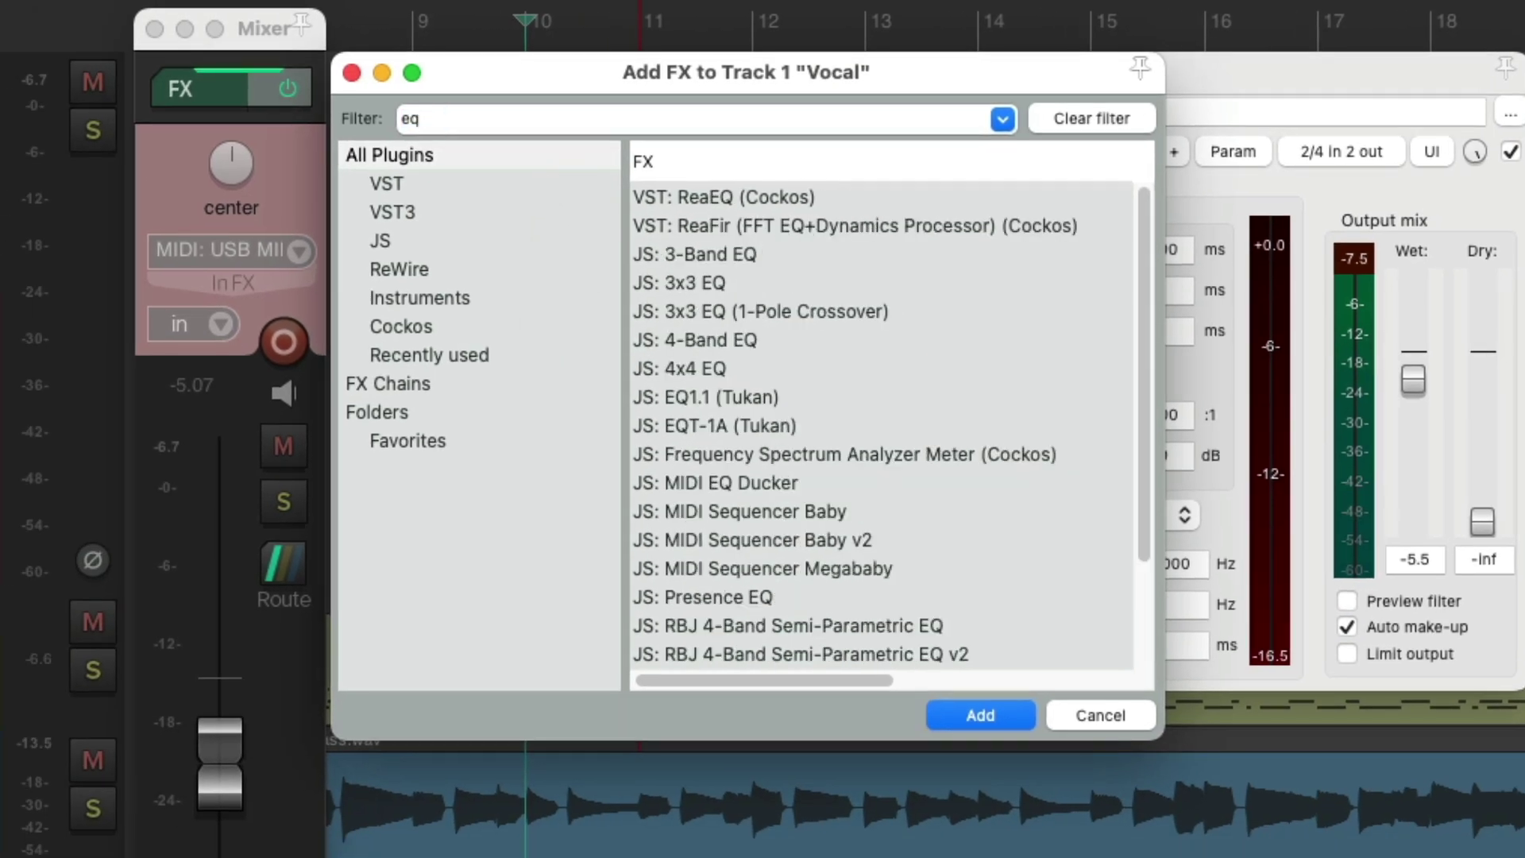
pyautogui.click(821, 190)
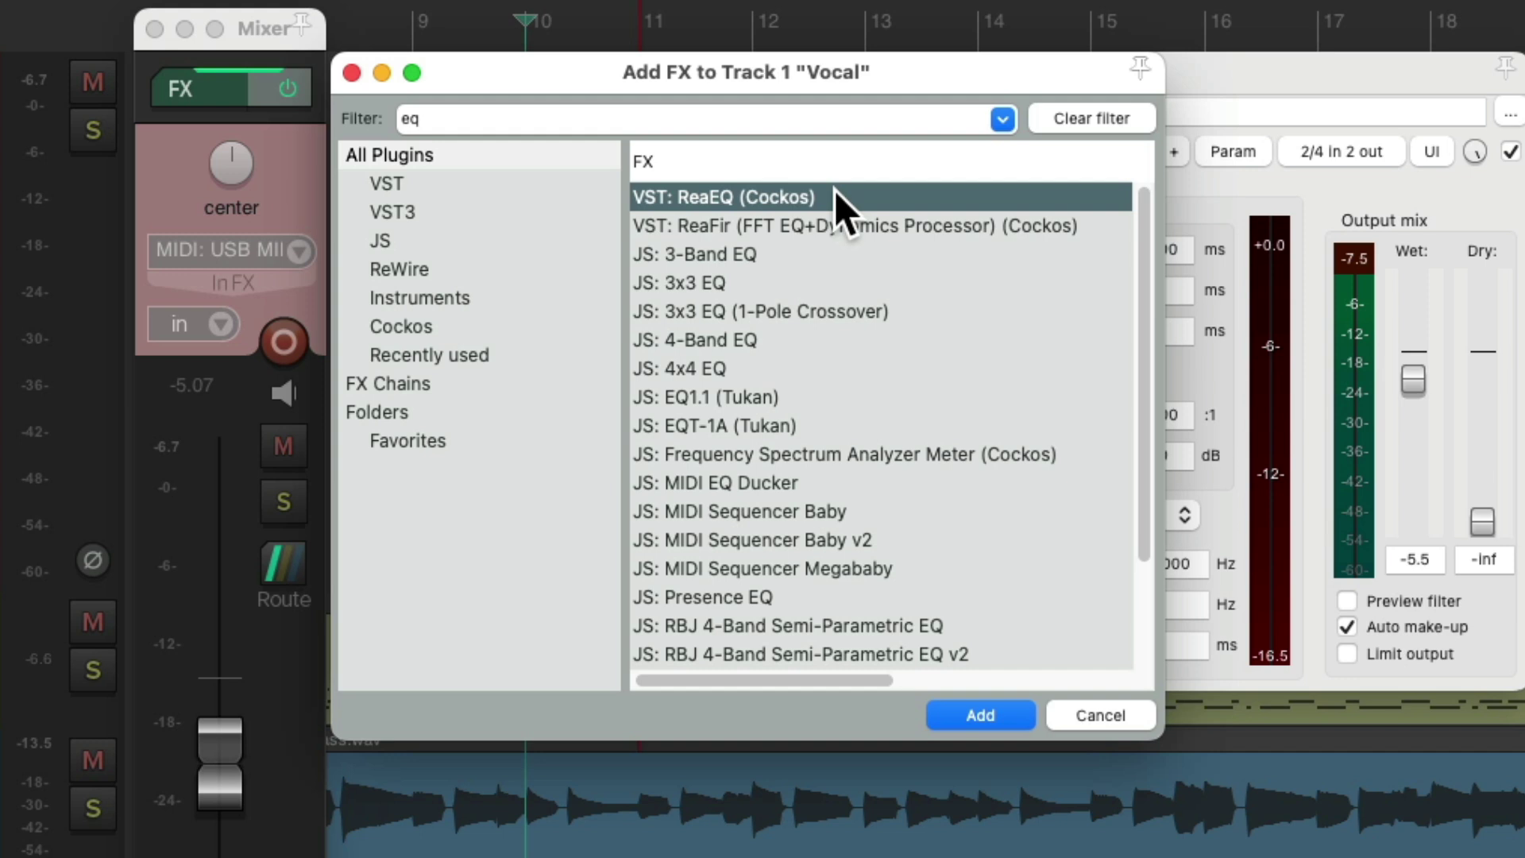
pyautogui.doubleClick(840, 198)
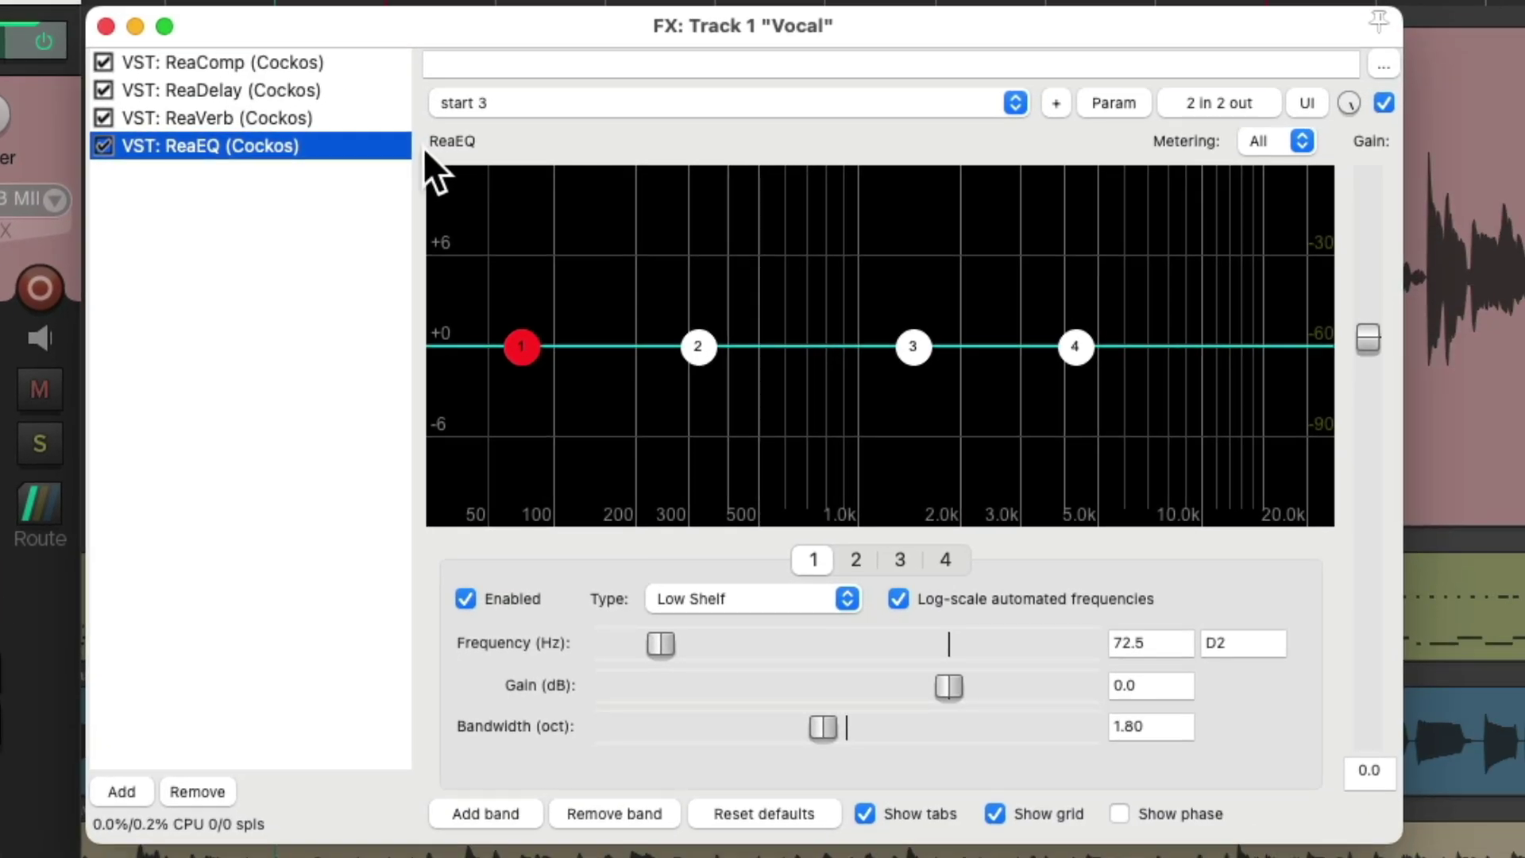
pyautogui.moveTo(297, 143); pyautogui.dragTo(326, 82)
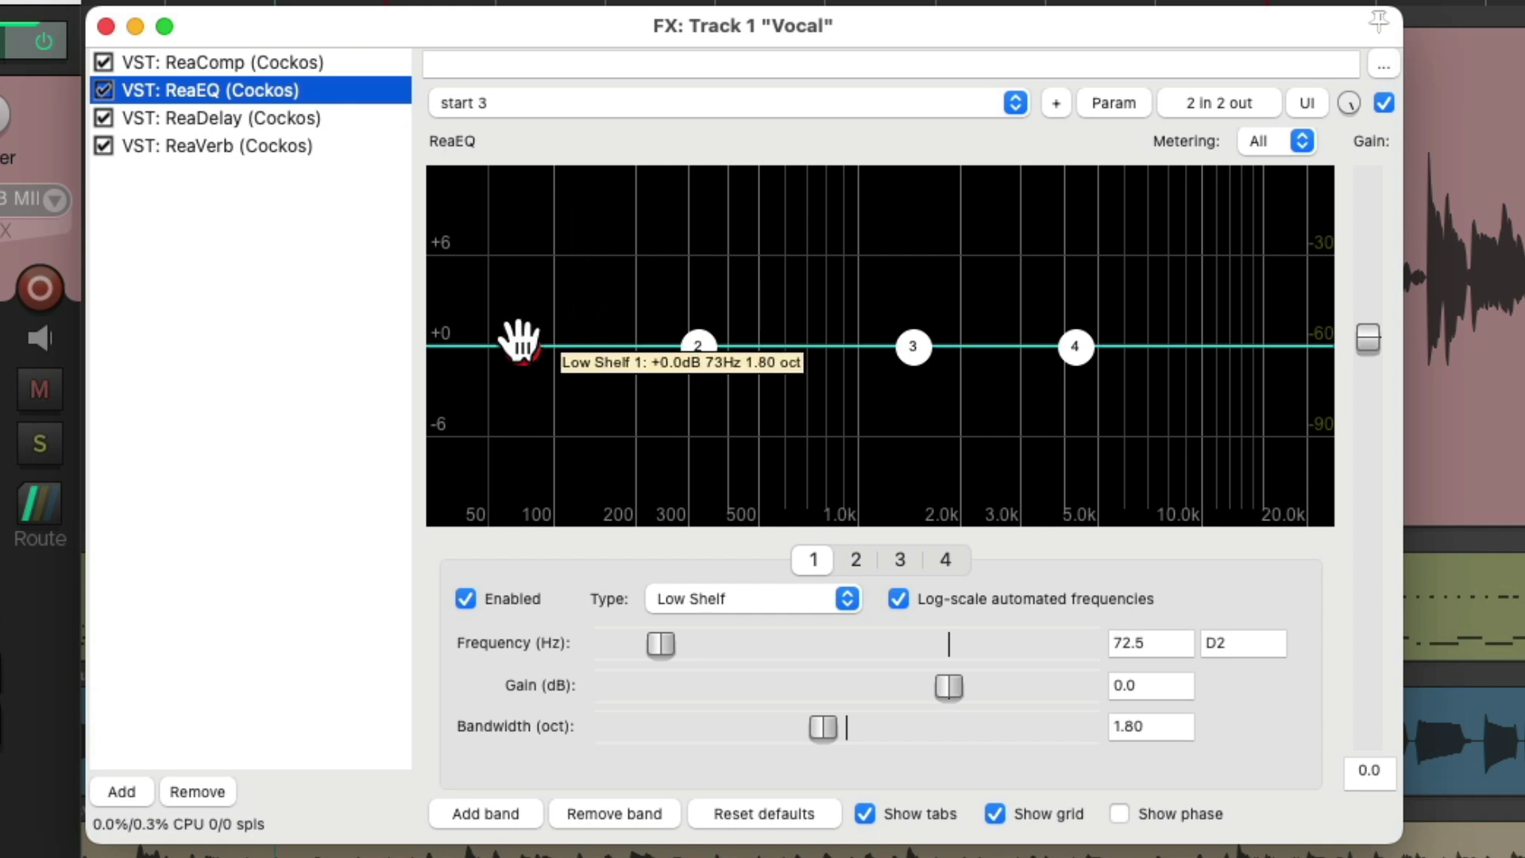
# - Change ReaEQ's band 1 to a High Pass filter and set its frequency to 100.0 Hz while auditioning the soloed vocal
pyautogui.click(787, 599)
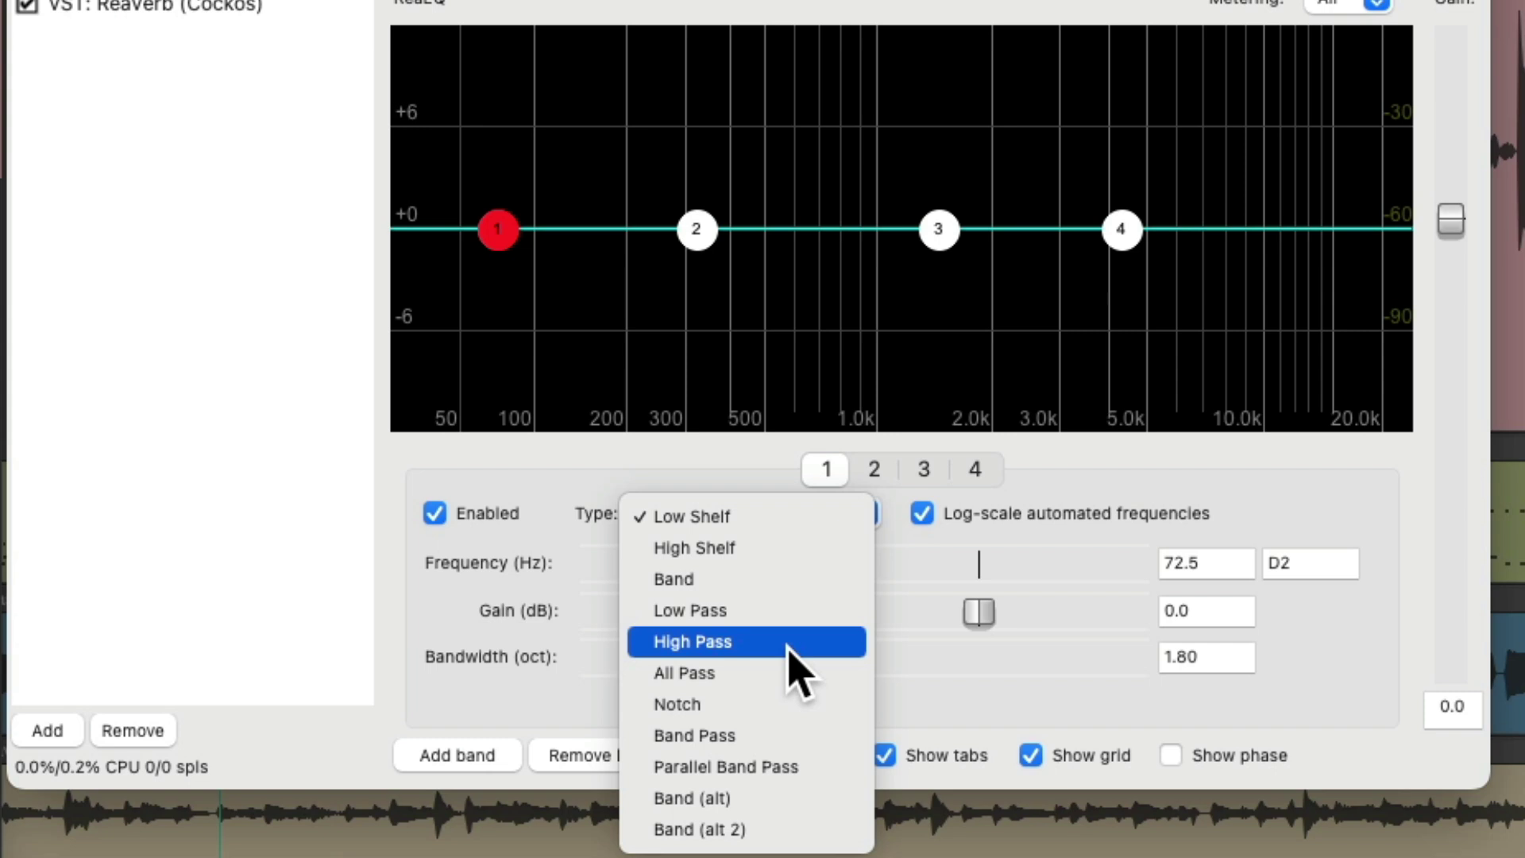
pyautogui.click(789, 647)
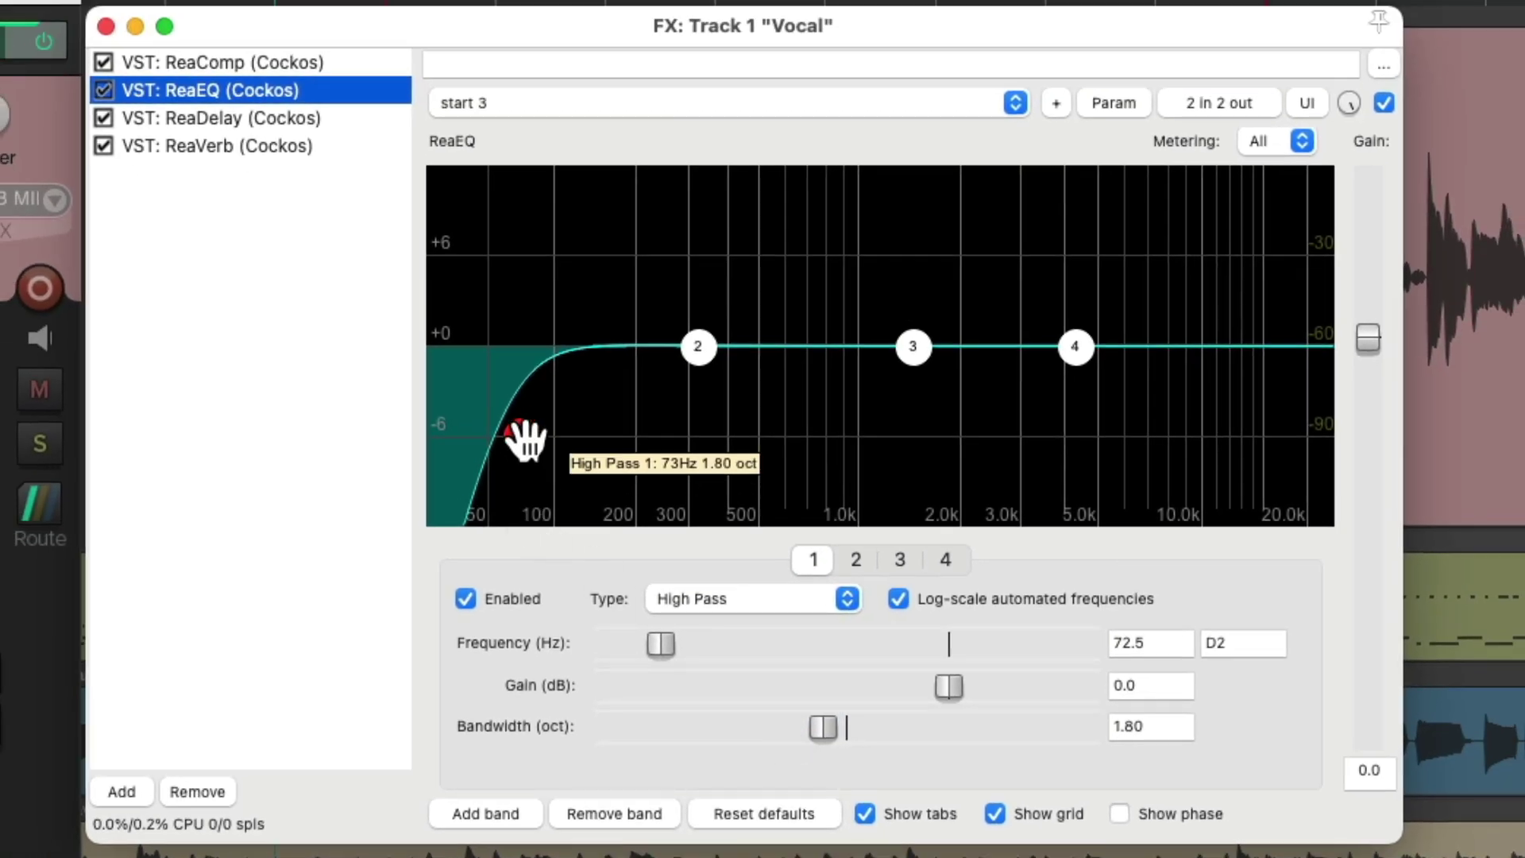
pyautogui.moveTo(524, 437)
pyautogui.mouseDown()
pyautogui.moveTo(646, 436)
pyautogui.moveTo(529, 435)
pyautogui.mouseUp()
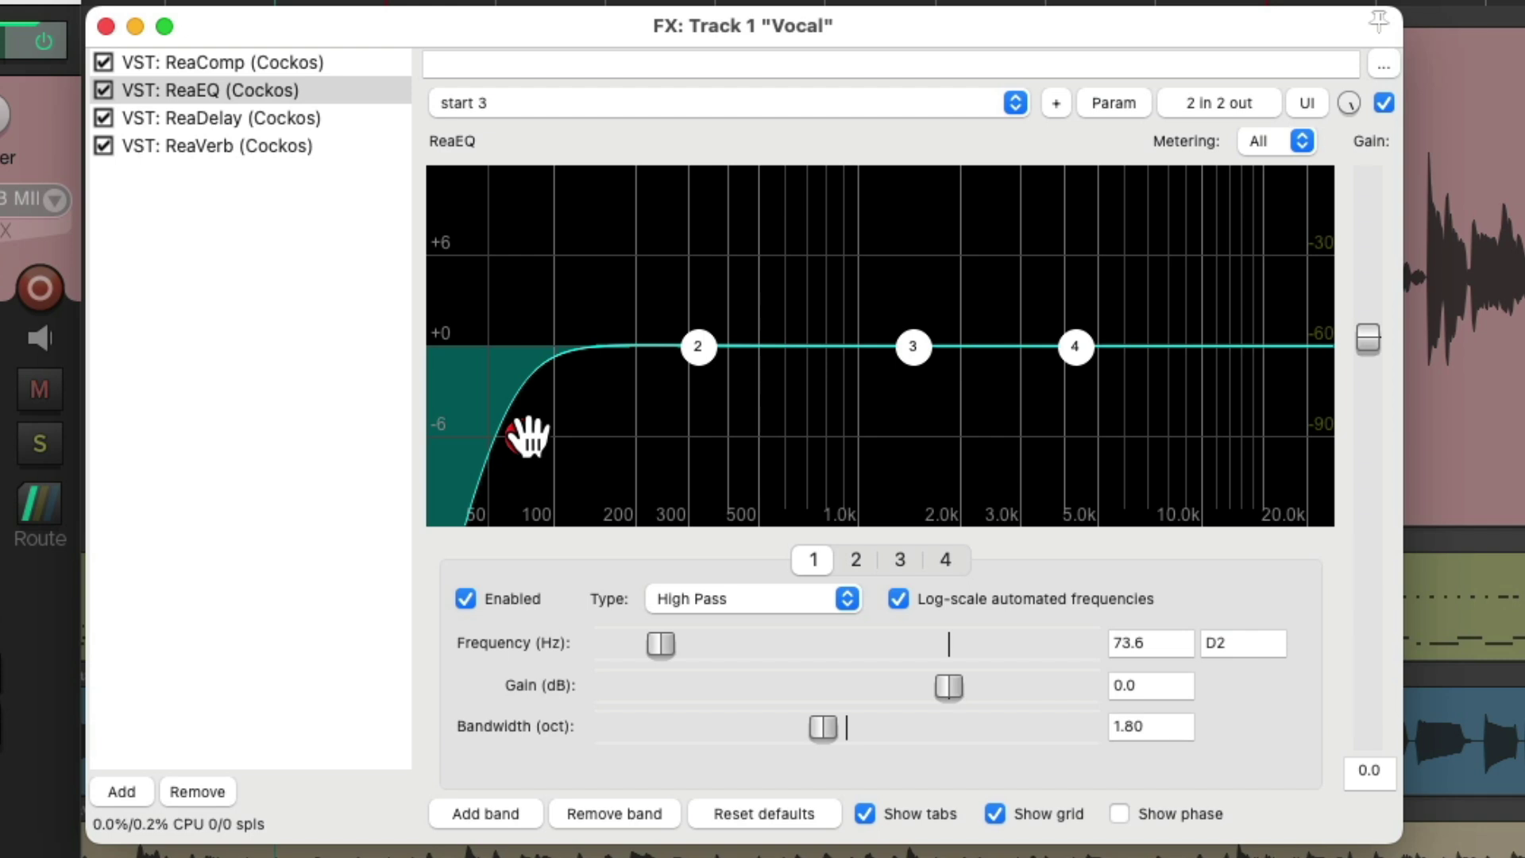
pyautogui.press('space')
pyautogui.moveTo(528, 433); pyautogui.dragTo(560, 425)
pyautogui.press('space')
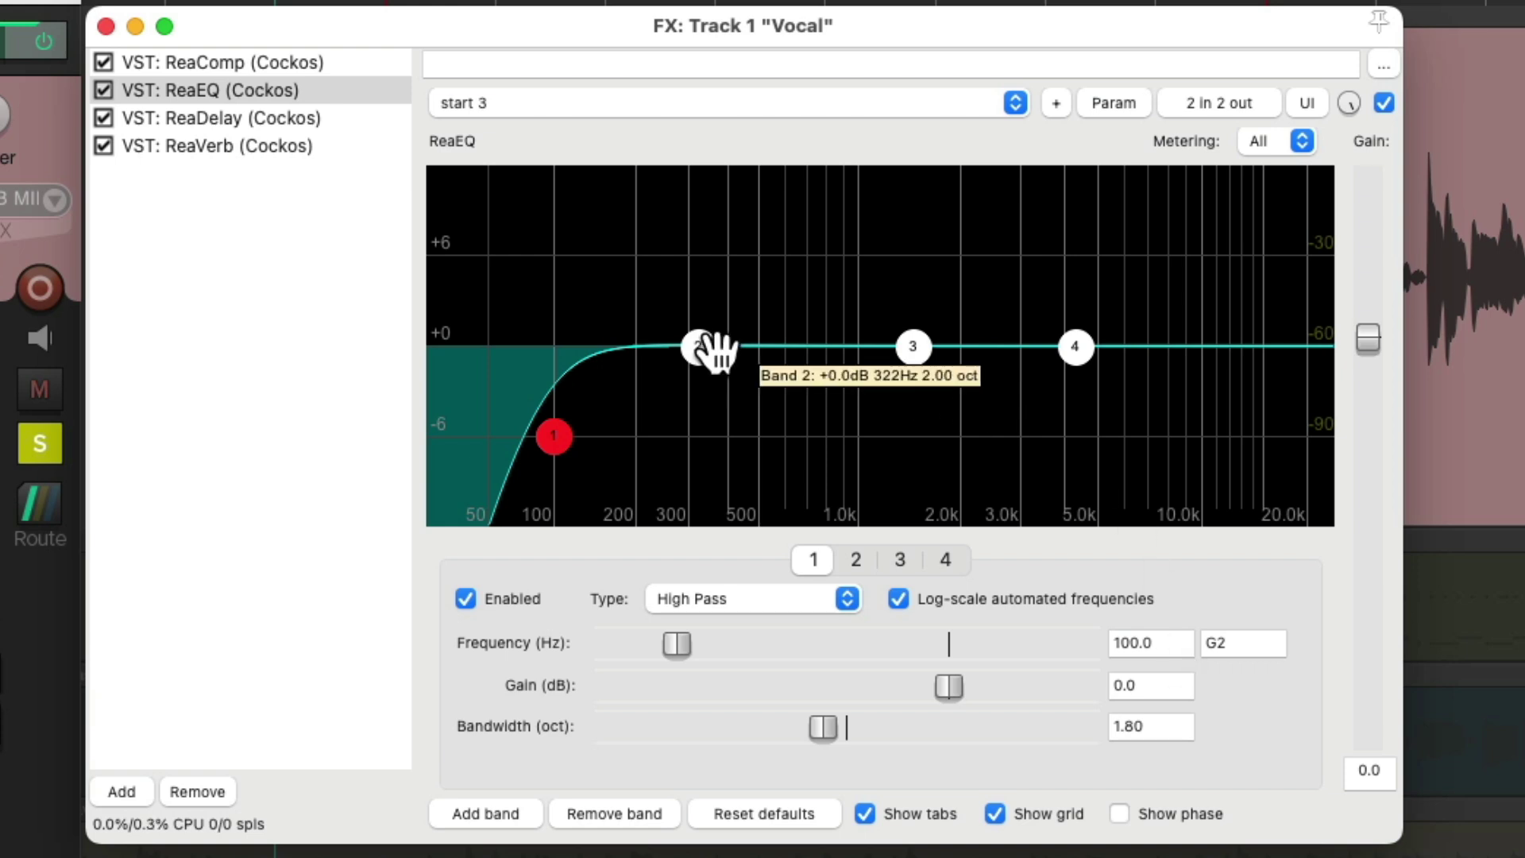
# - During playback, set ReaEQ's band 2 to -1.1 dB at 362.2 Hz and band 3 to 1.6 dB at 1517.6 Hz
pyautogui.press('space')
pyautogui.moveTo(702, 347); pyautogui.dragTo(736, 369)
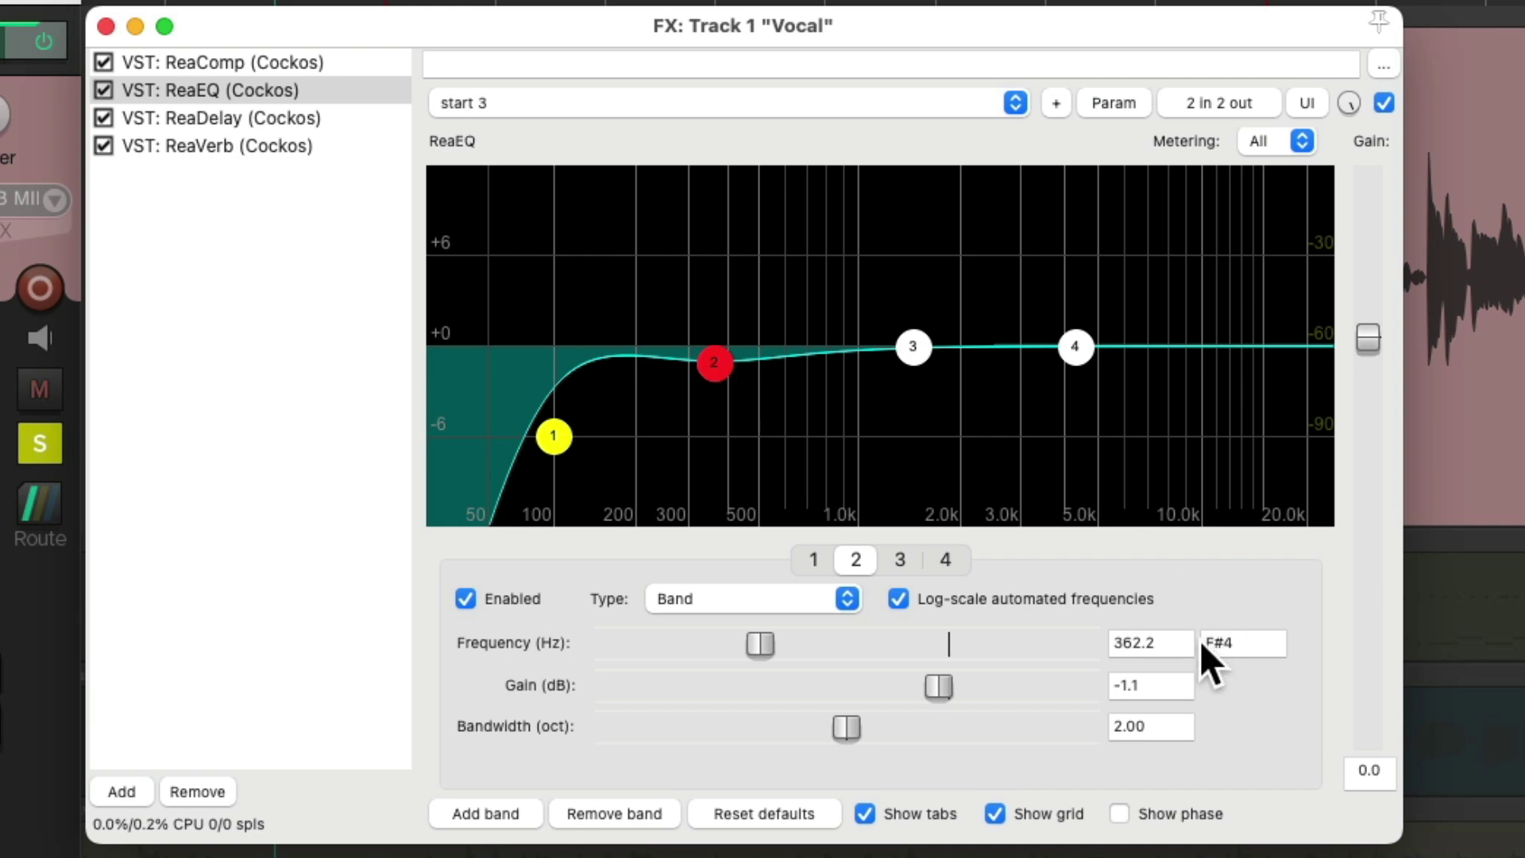
pyautogui.moveTo(912, 347)
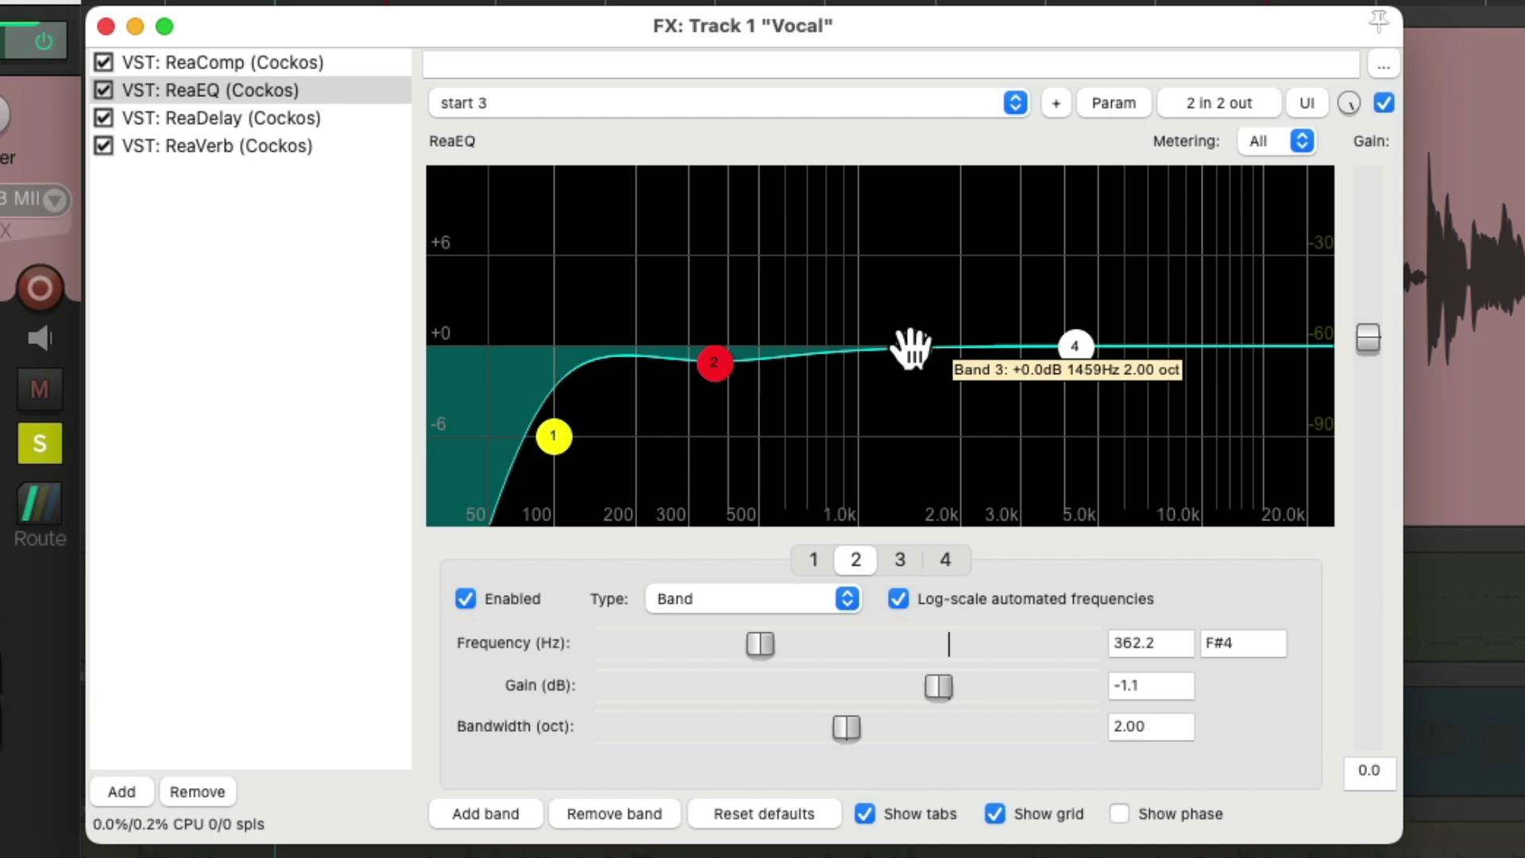
pyautogui.moveTo(911, 347)
pyautogui.mouseDown()
pyautogui.moveTo(936, 278)
pyautogui.moveTo(847, 249)
pyautogui.moveTo(929, 246)
pyautogui.moveTo(917, 347)
pyautogui.moveTo(919, 323)
pyautogui.mouseUp()
# - Boost ReaEQ's high shelf band 4 at 3572.5 Hz and adjust band 3 to 1.7 dB at 1725.5 Hz
pyautogui.moveTo(1074, 347)
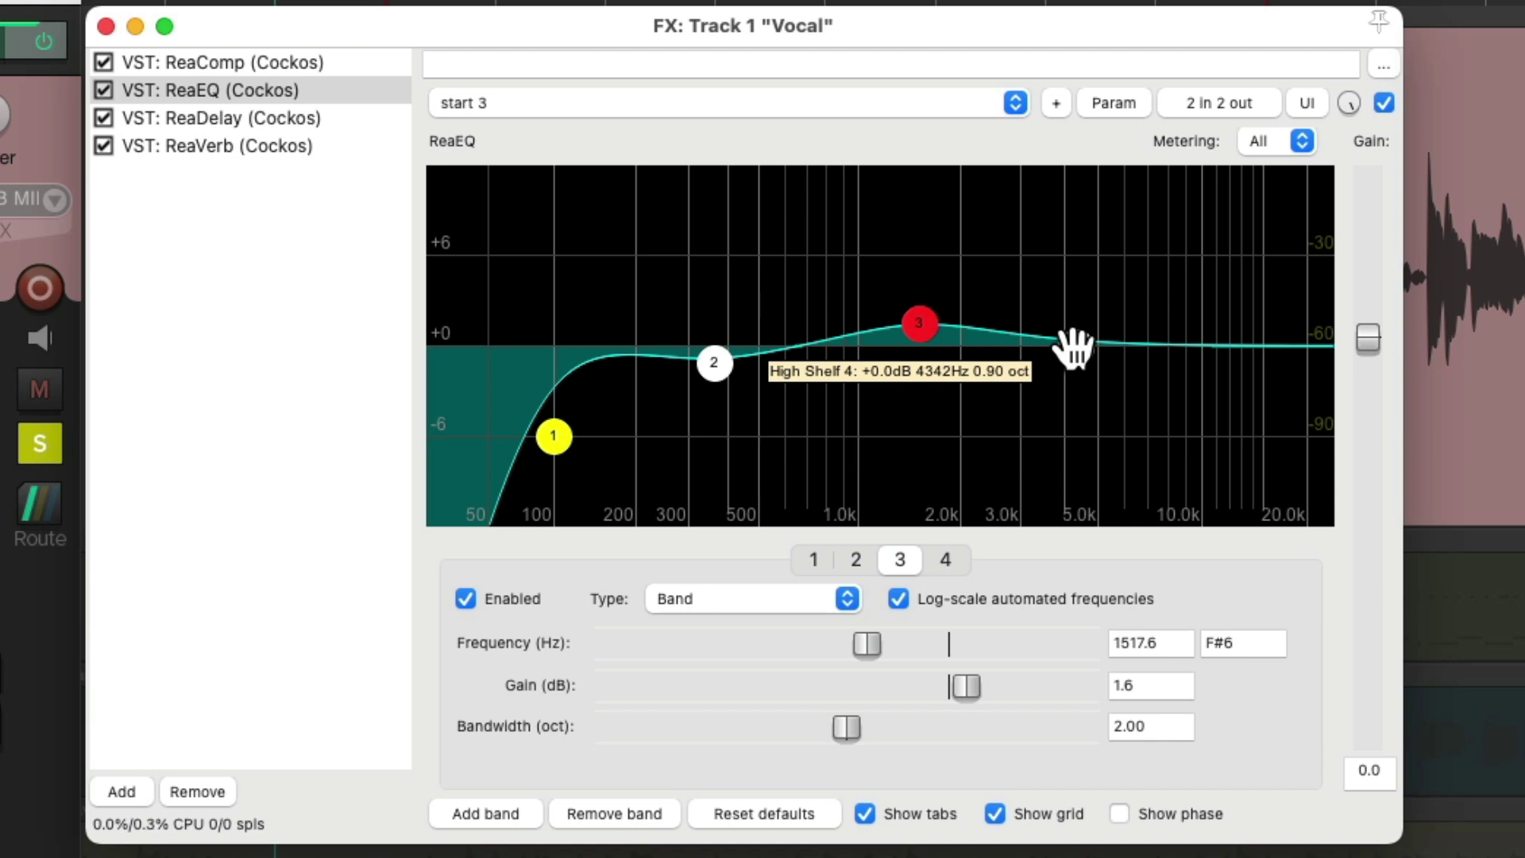
pyautogui.moveTo(1074, 347); pyautogui.dragTo(1062, 282)
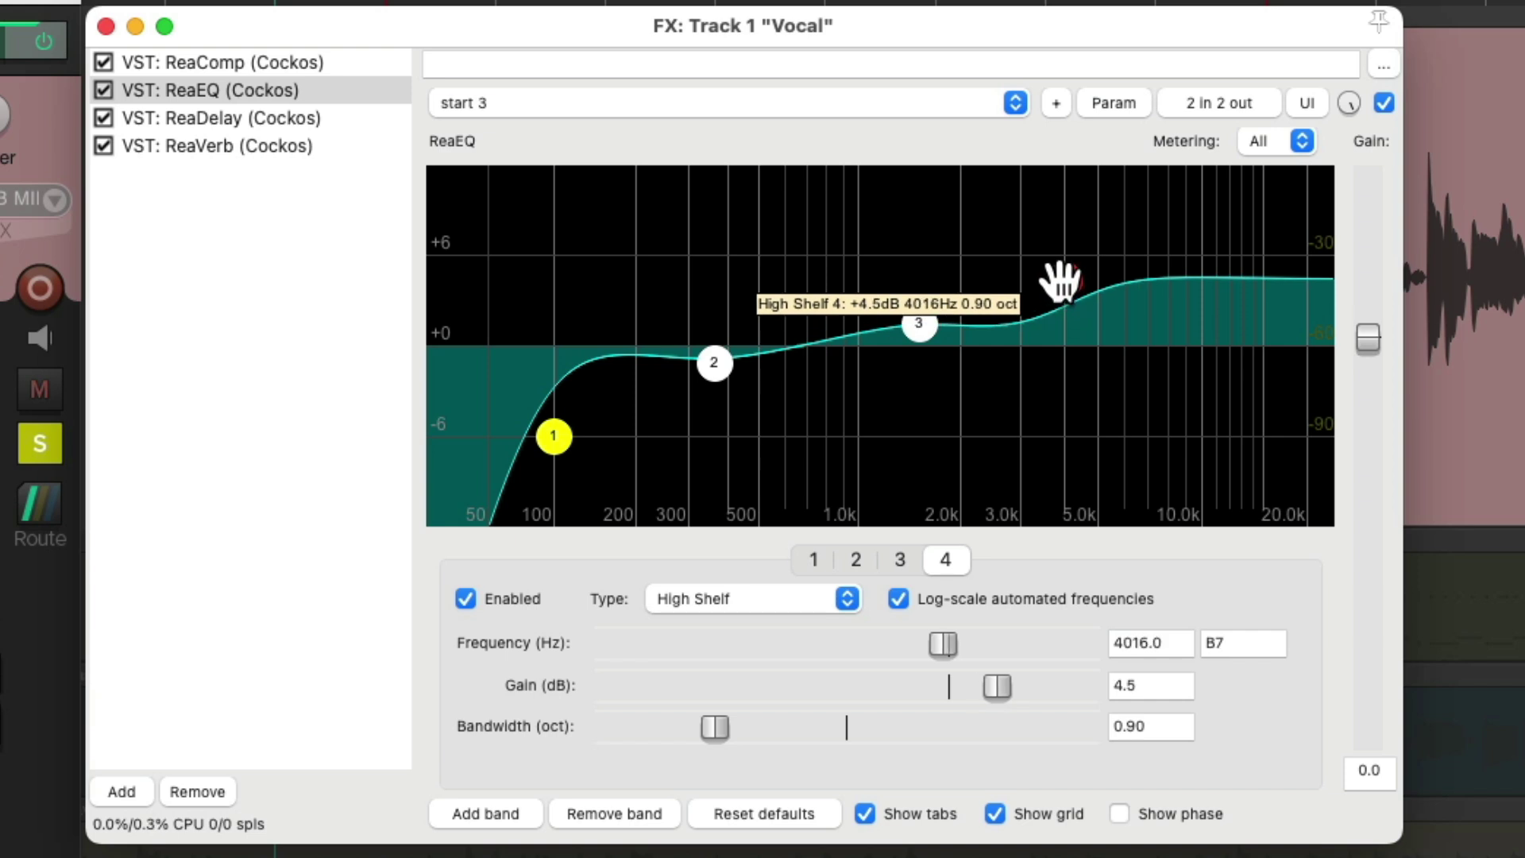
pyautogui.moveTo(1066, 280)
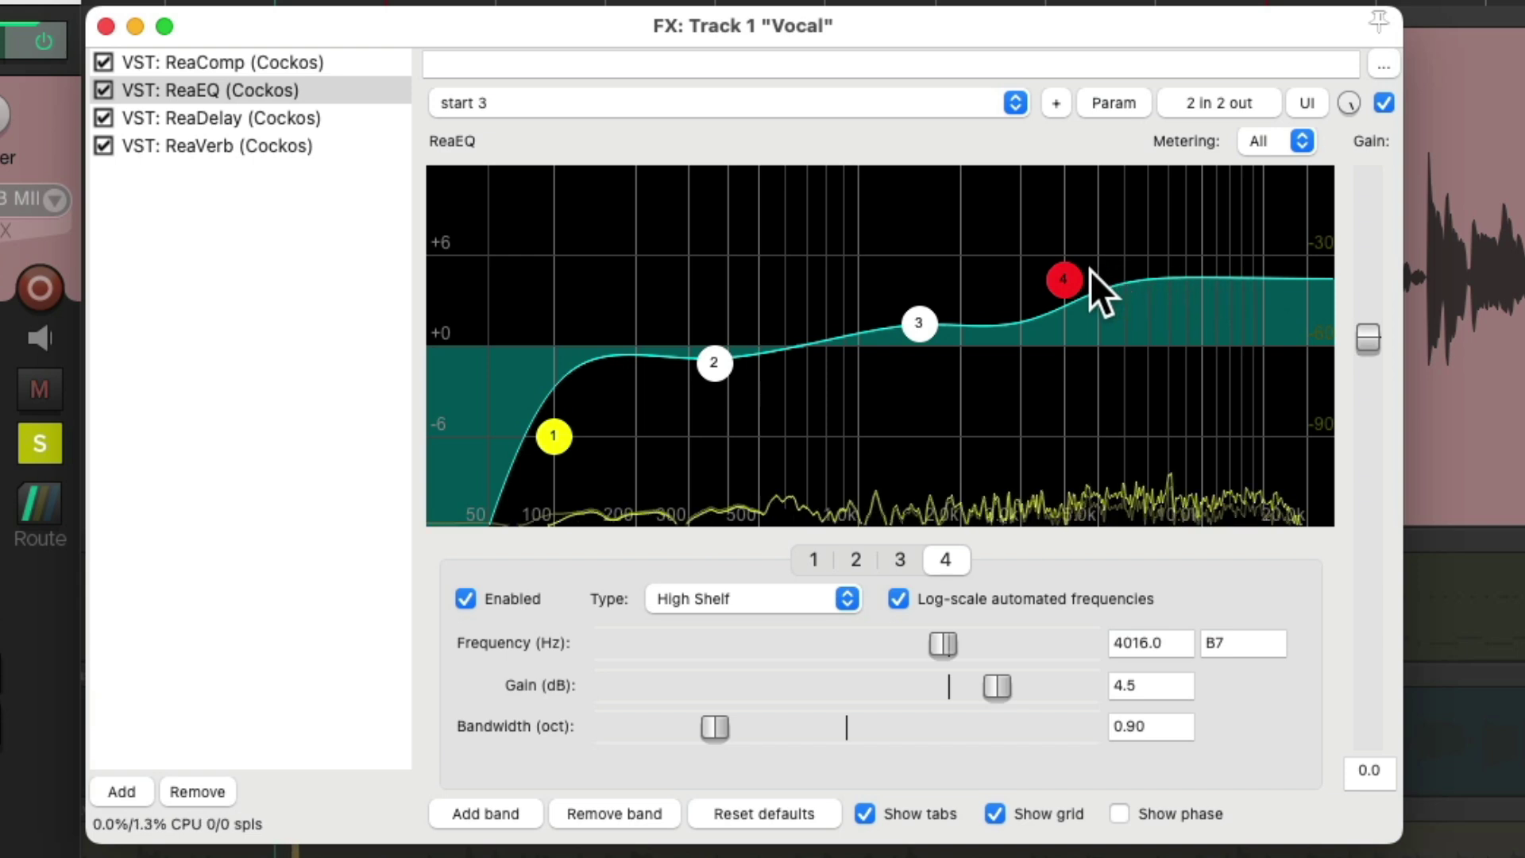
pyautogui.moveTo(1065, 280)
pyautogui.mouseDown()
pyautogui.moveTo(1034, 293)
pyautogui.moveTo(1052, 300)
pyautogui.mouseUp()
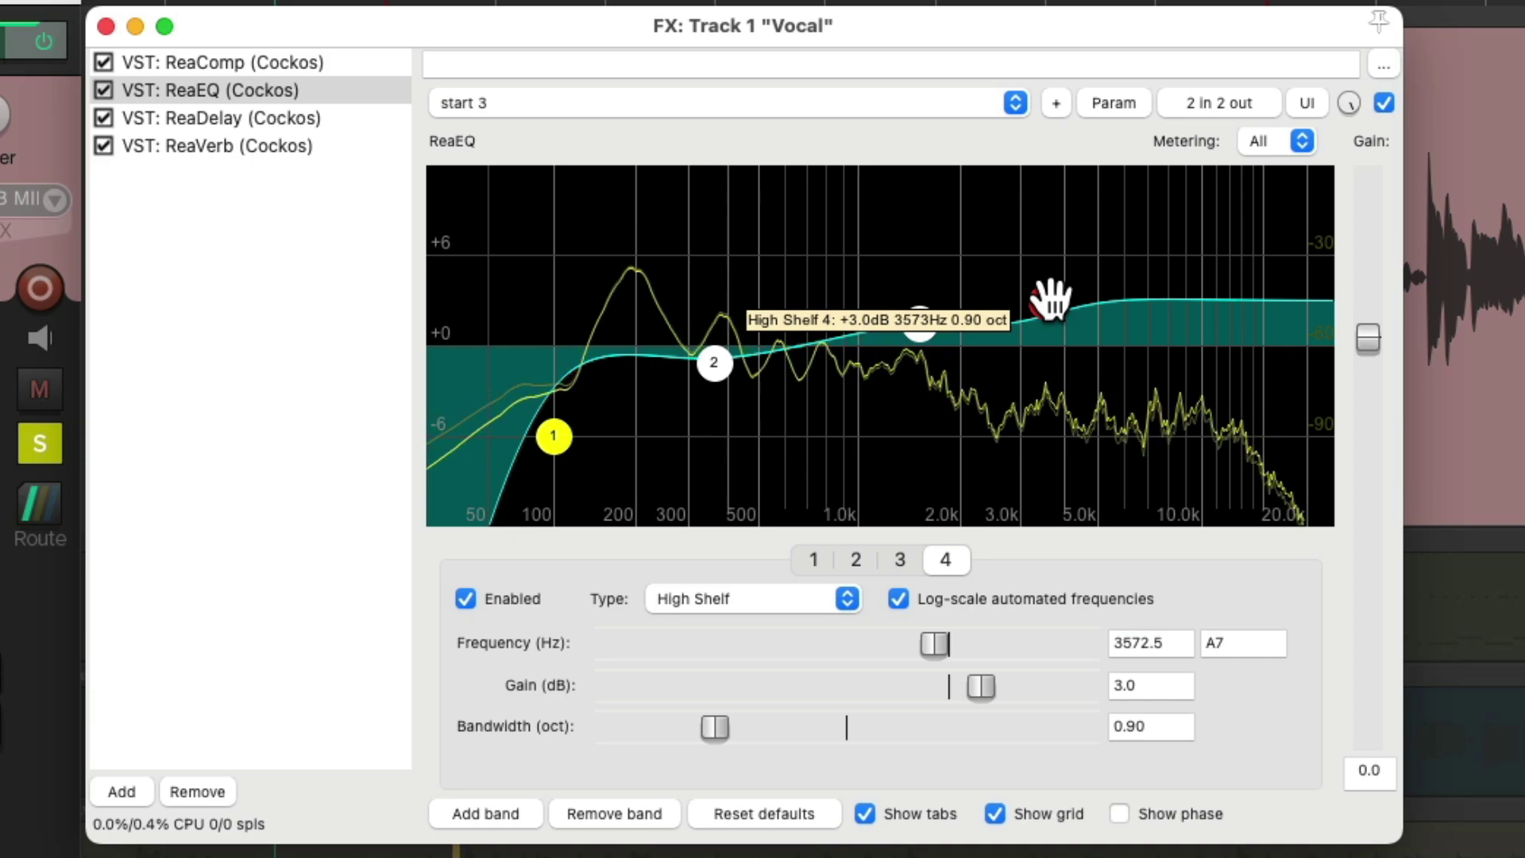
pyautogui.moveTo(1049, 299); pyautogui.dragTo(1050, 287)
pyautogui.moveTo(922, 325)
pyautogui.mouseDown()
pyautogui.moveTo(965, 325)
pyautogui.moveTo(950, 324)
pyautogui.mouseUp()
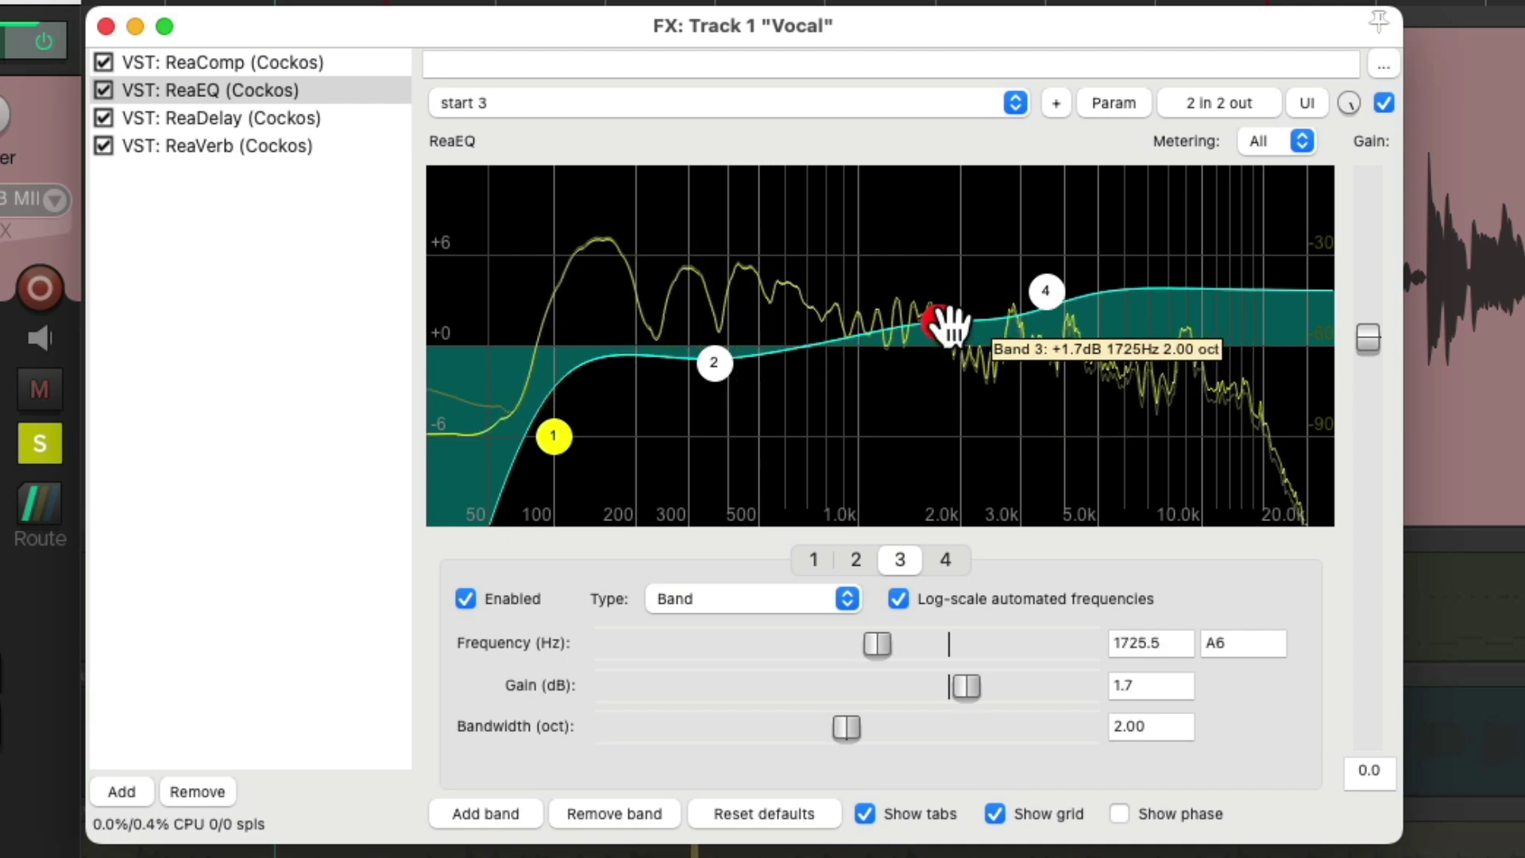
# - Compare the vocal with ReaEQ bypassed and enabled, and fine-tune the high shelf gain to 3.5 dB
pyautogui.click(1379, 102)
pyautogui.click(1380, 103)
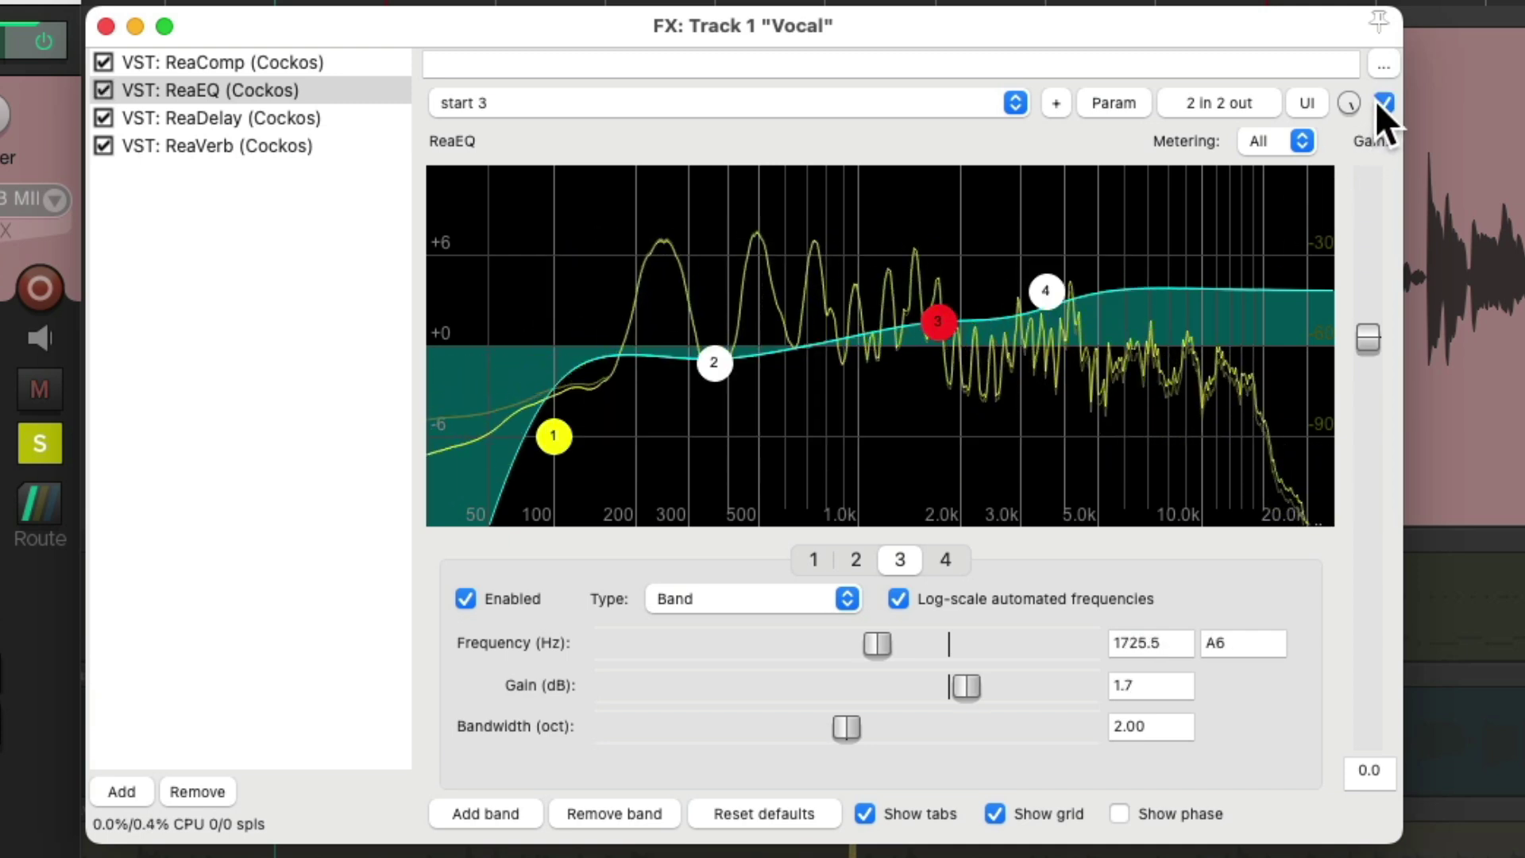
pyautogui.click(1043, 296)
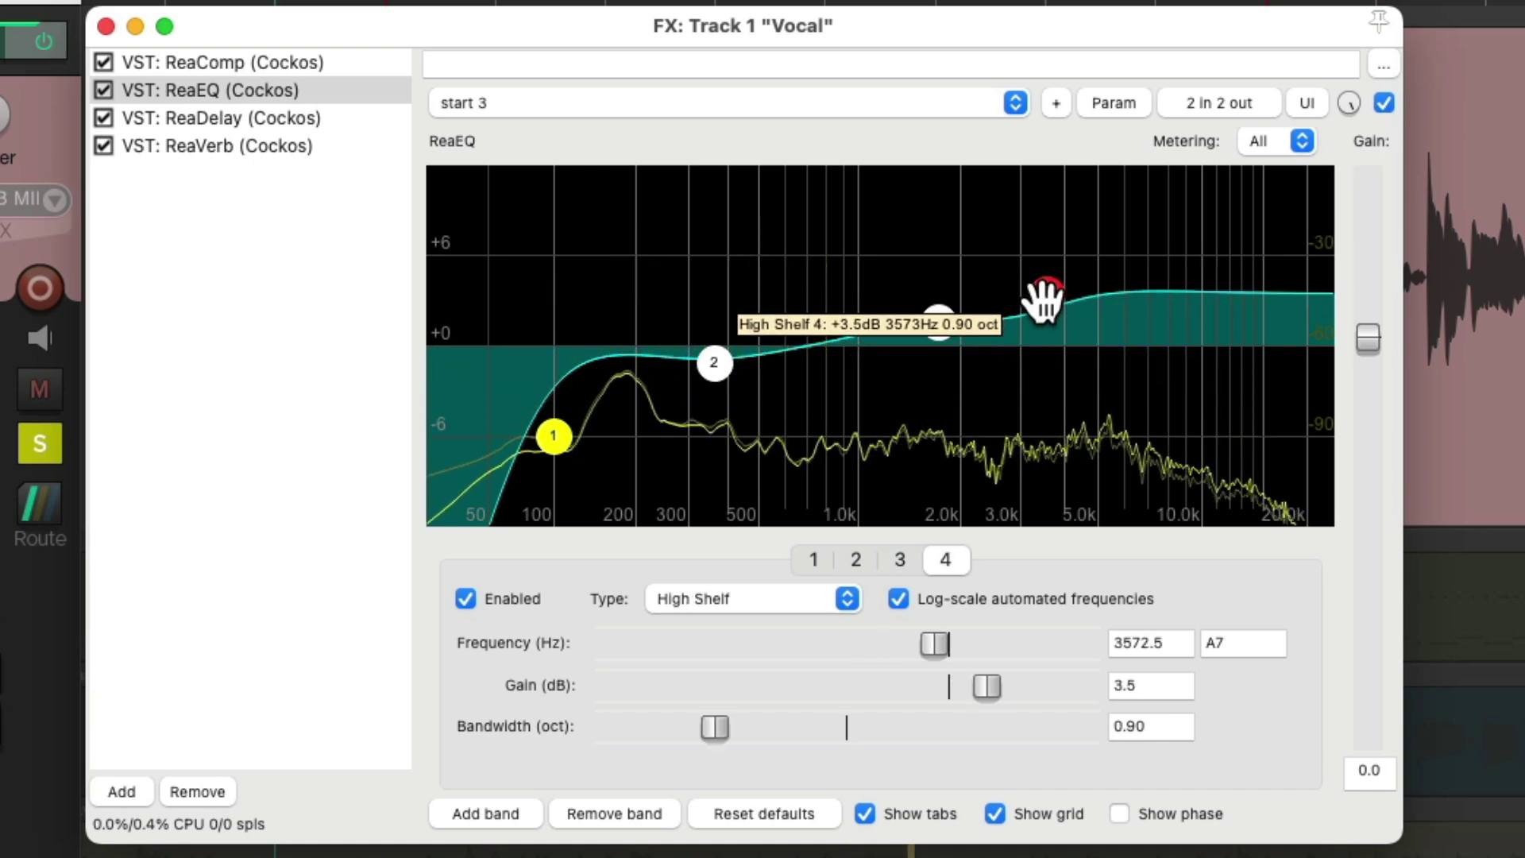
pyautogui.click(942, 326)
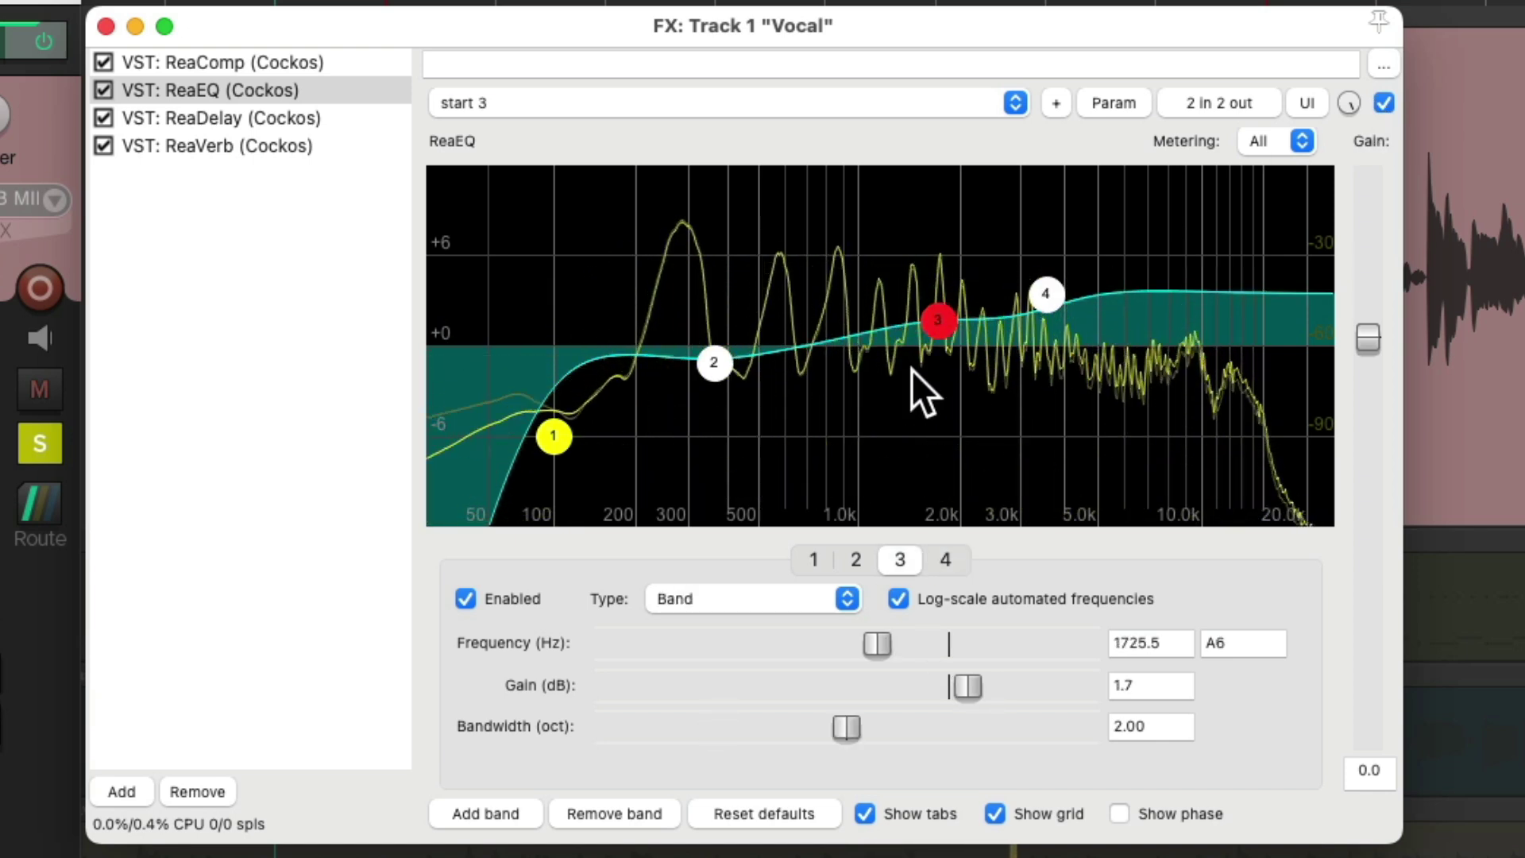
pyautogui.press('space')
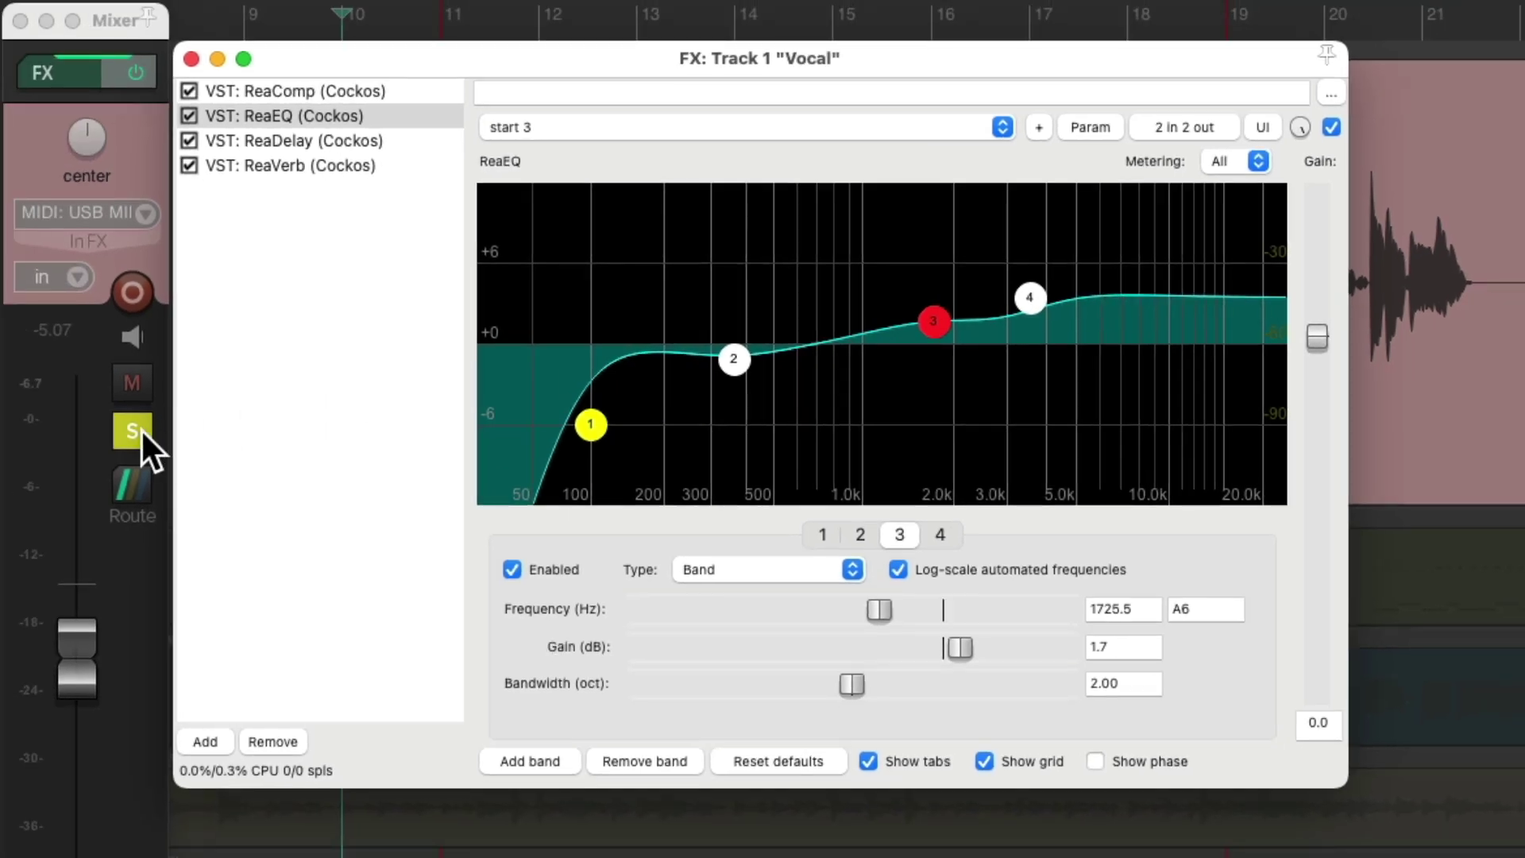
# - Unsolo the vocal and refine the EQ in the full mix, setting band 3 to 1.9 dB at 1777.3 Hz
pyautogui.click(40, 443)
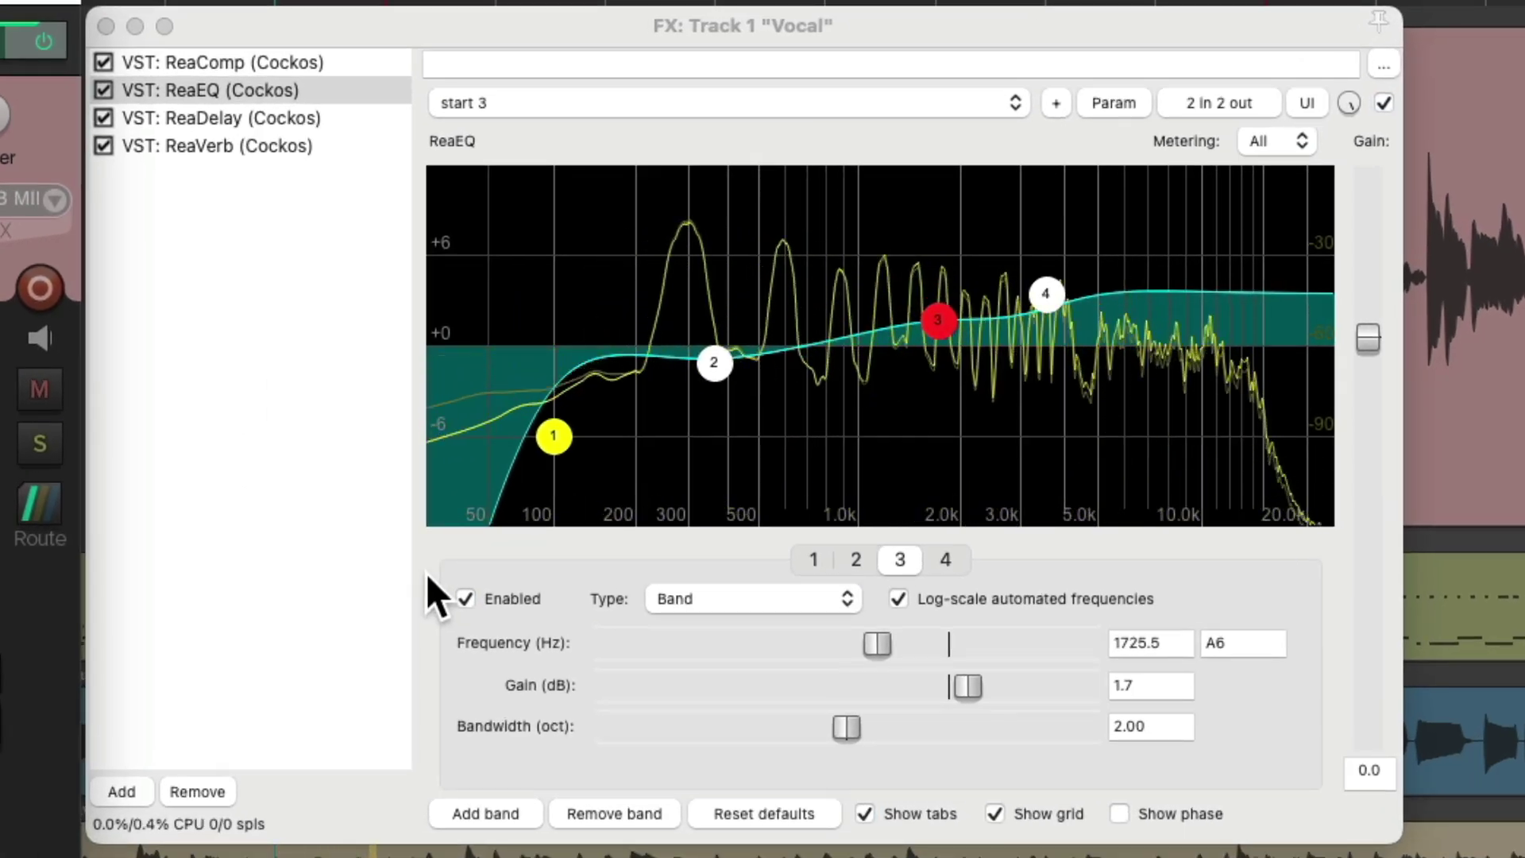
pyautogui.moveTo(941, 320); pyautogui.dragTo(945, 322)
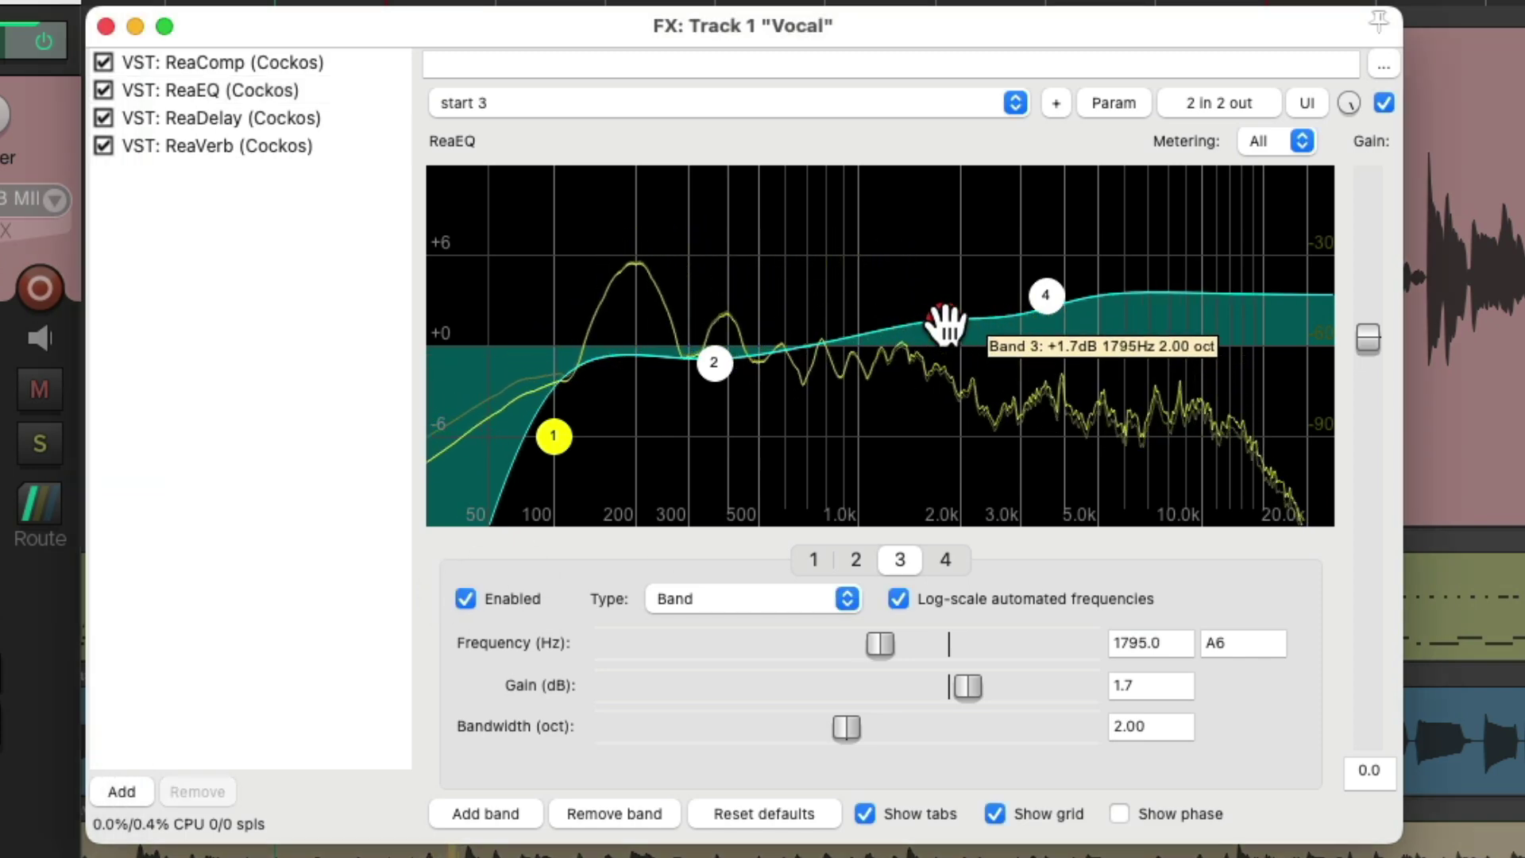
pyautogui.click(1048, 296)
pyautogui.moveTo(1052, 296); pyautogui.dragTo(1049, 295)
pyautogui.moveTo(945, 324); pyautogui.dragTo(944, 325)
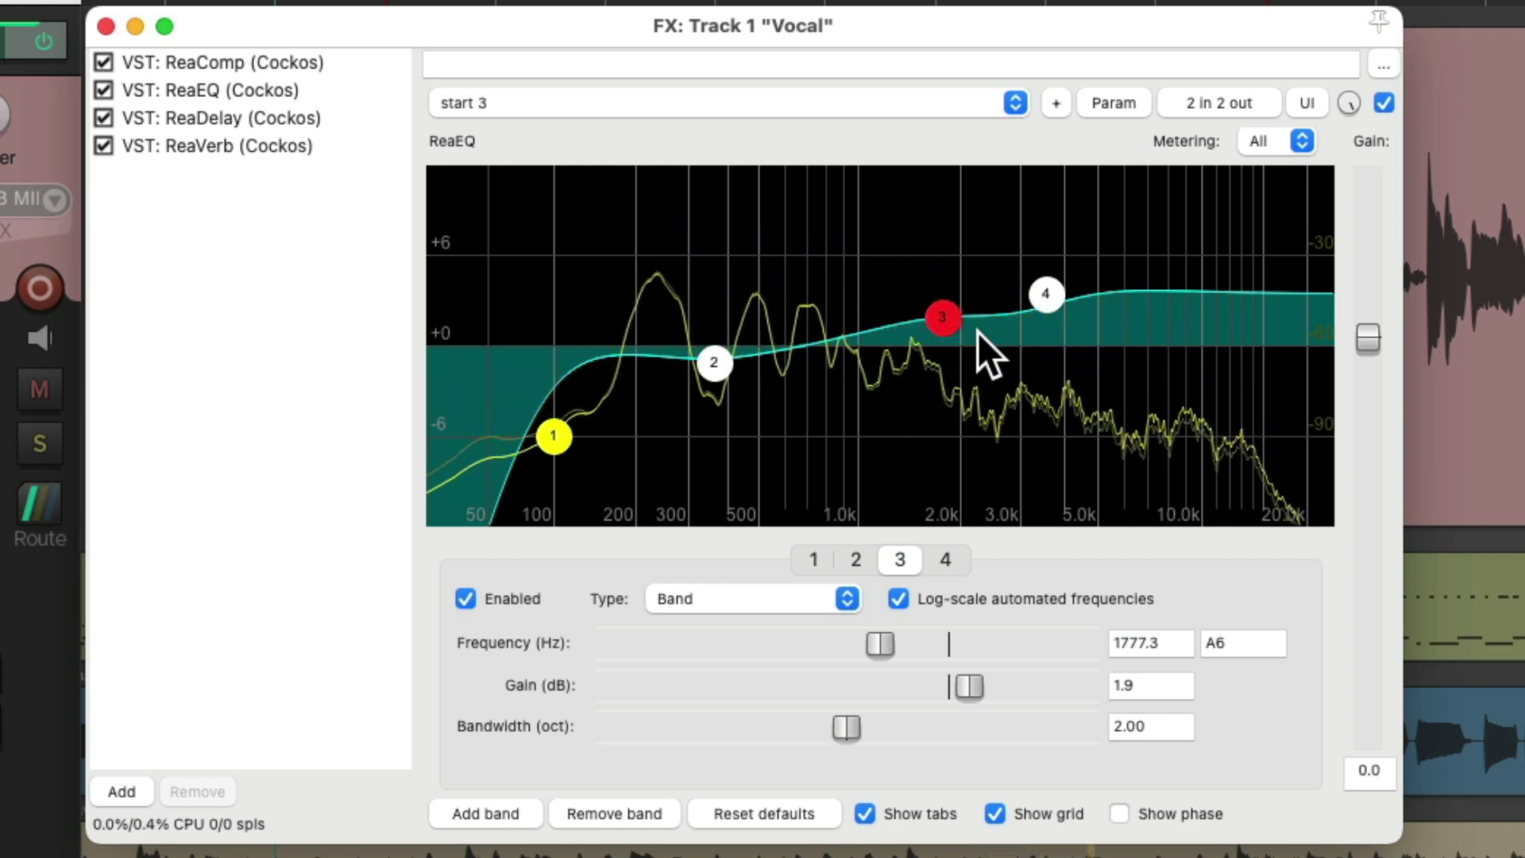
pyautogui.press('space')
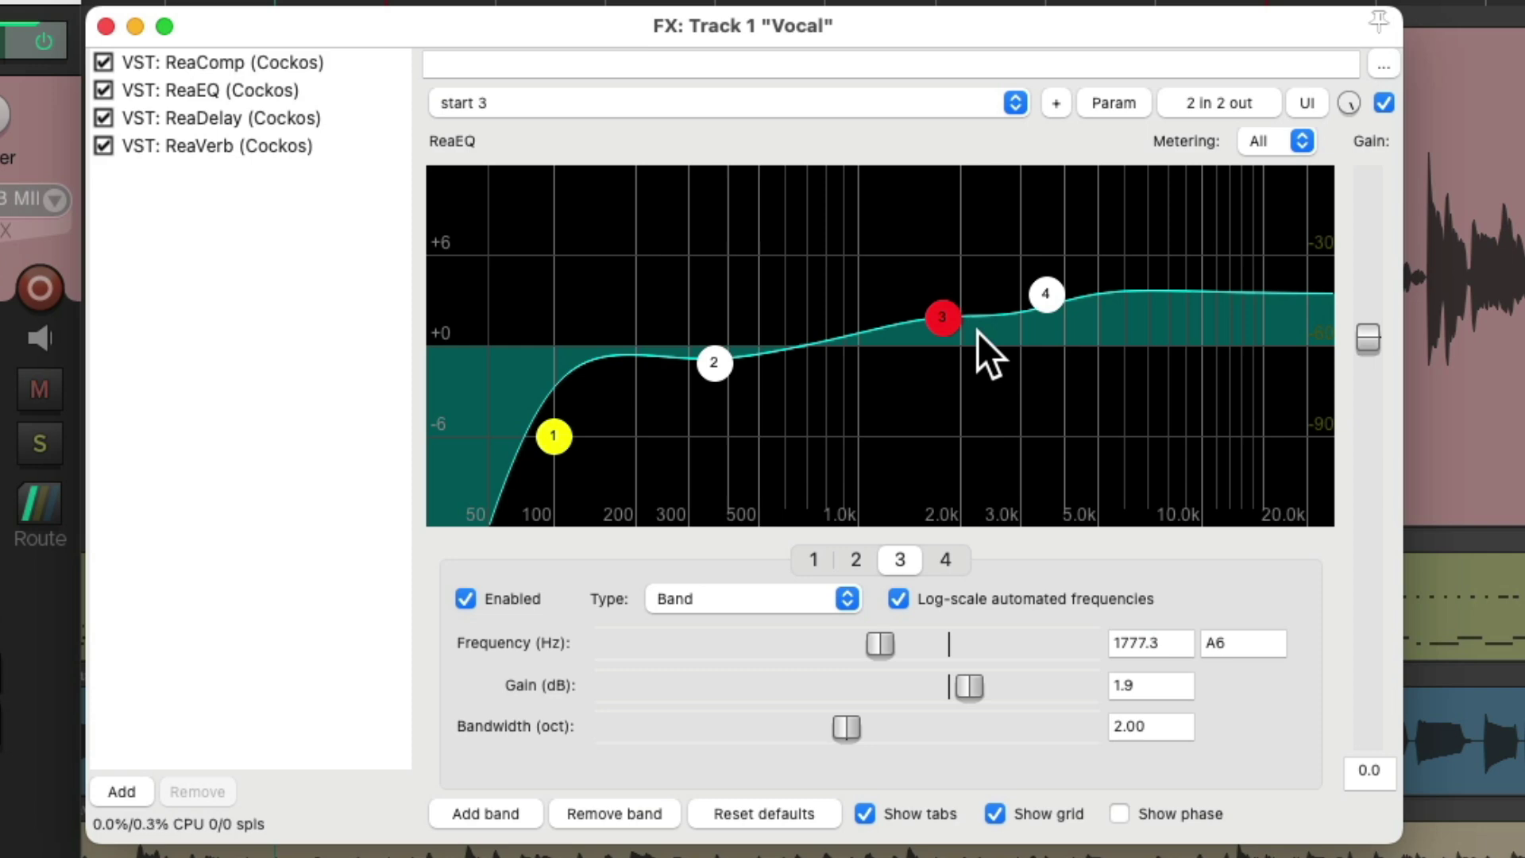
# - Close the effects chain and show the Vocal track's Volume (Pre-FX) envelope, armed for automation
pyautogui.click(106, 26)
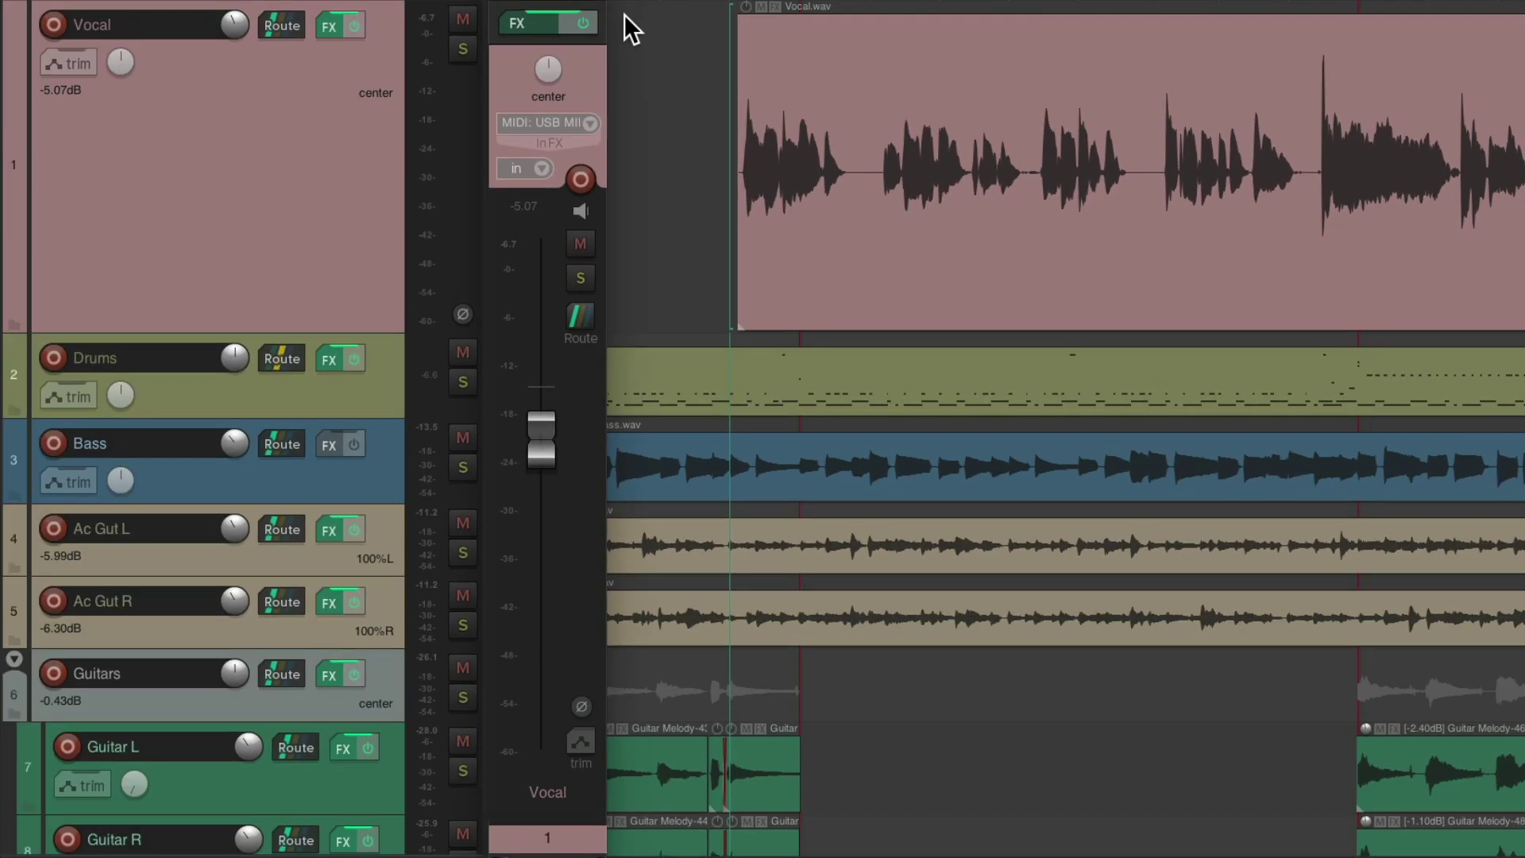
pyautogui.click(583, 736)
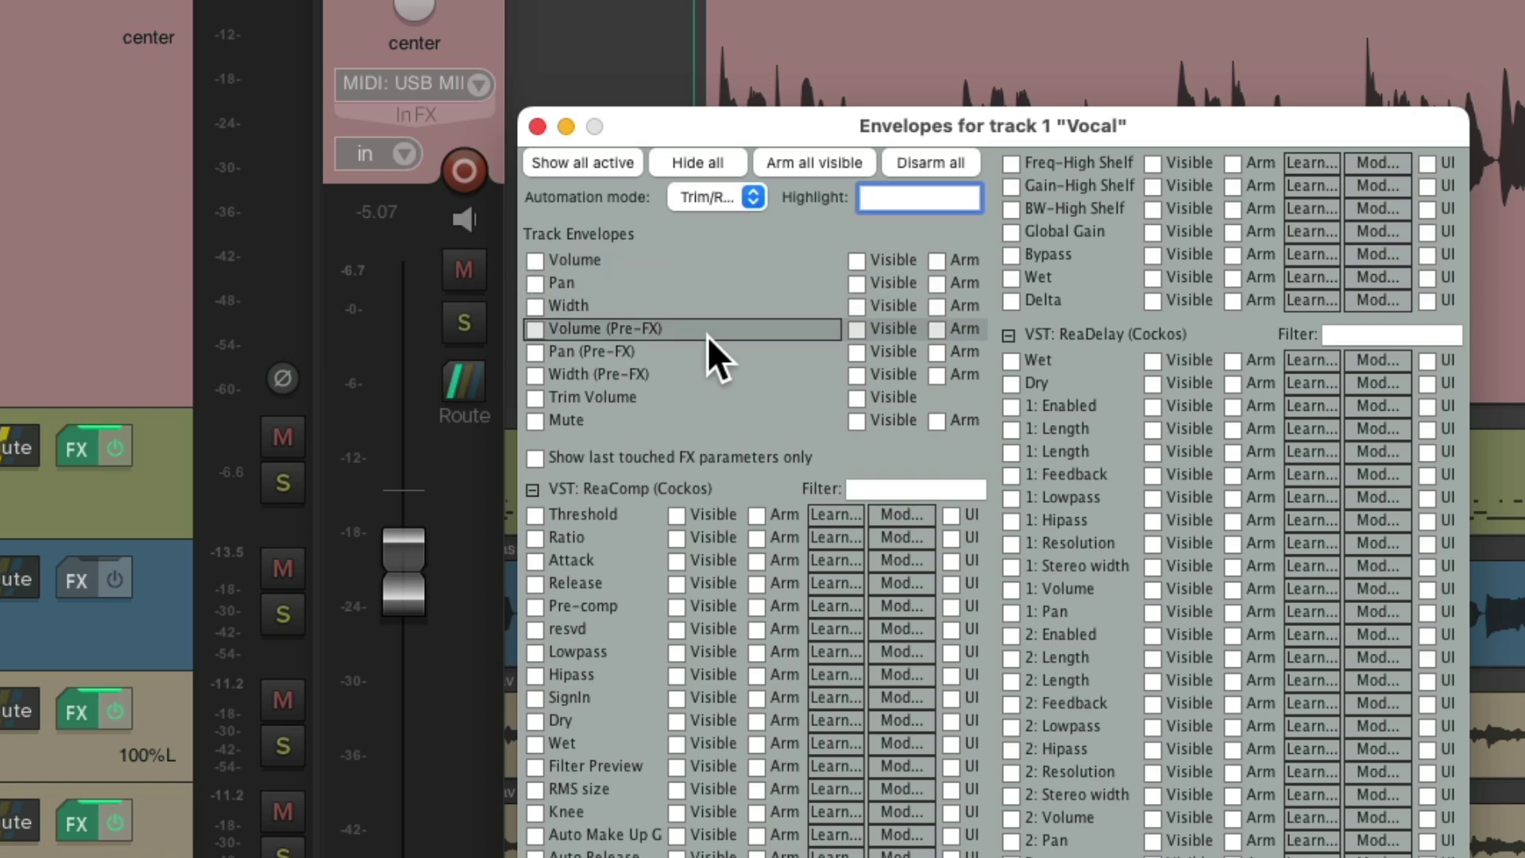
pyautogui.click(535, 329)
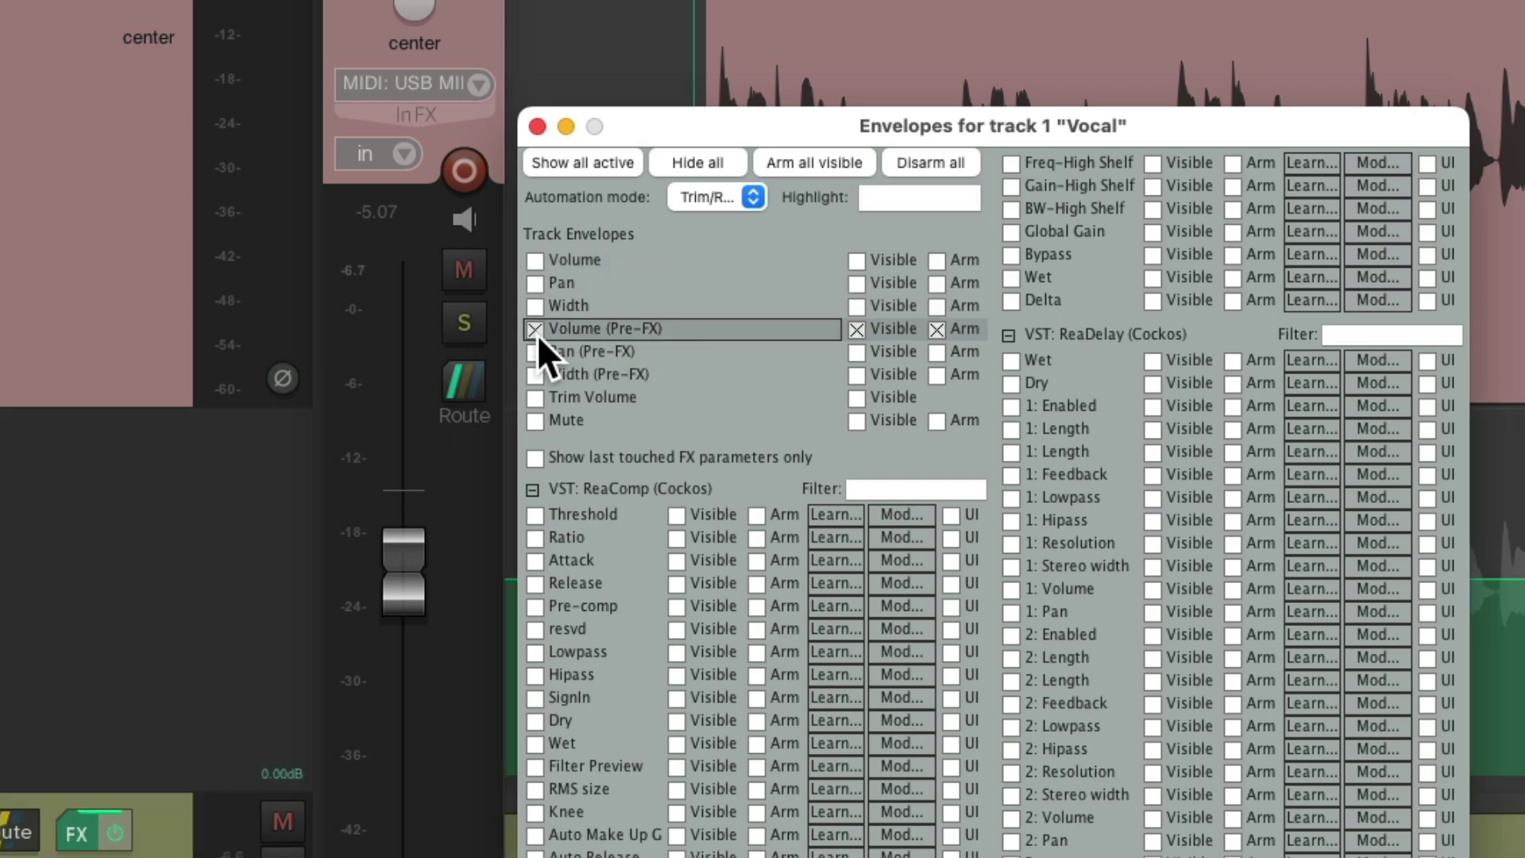
pyautogui.click(534, 127)
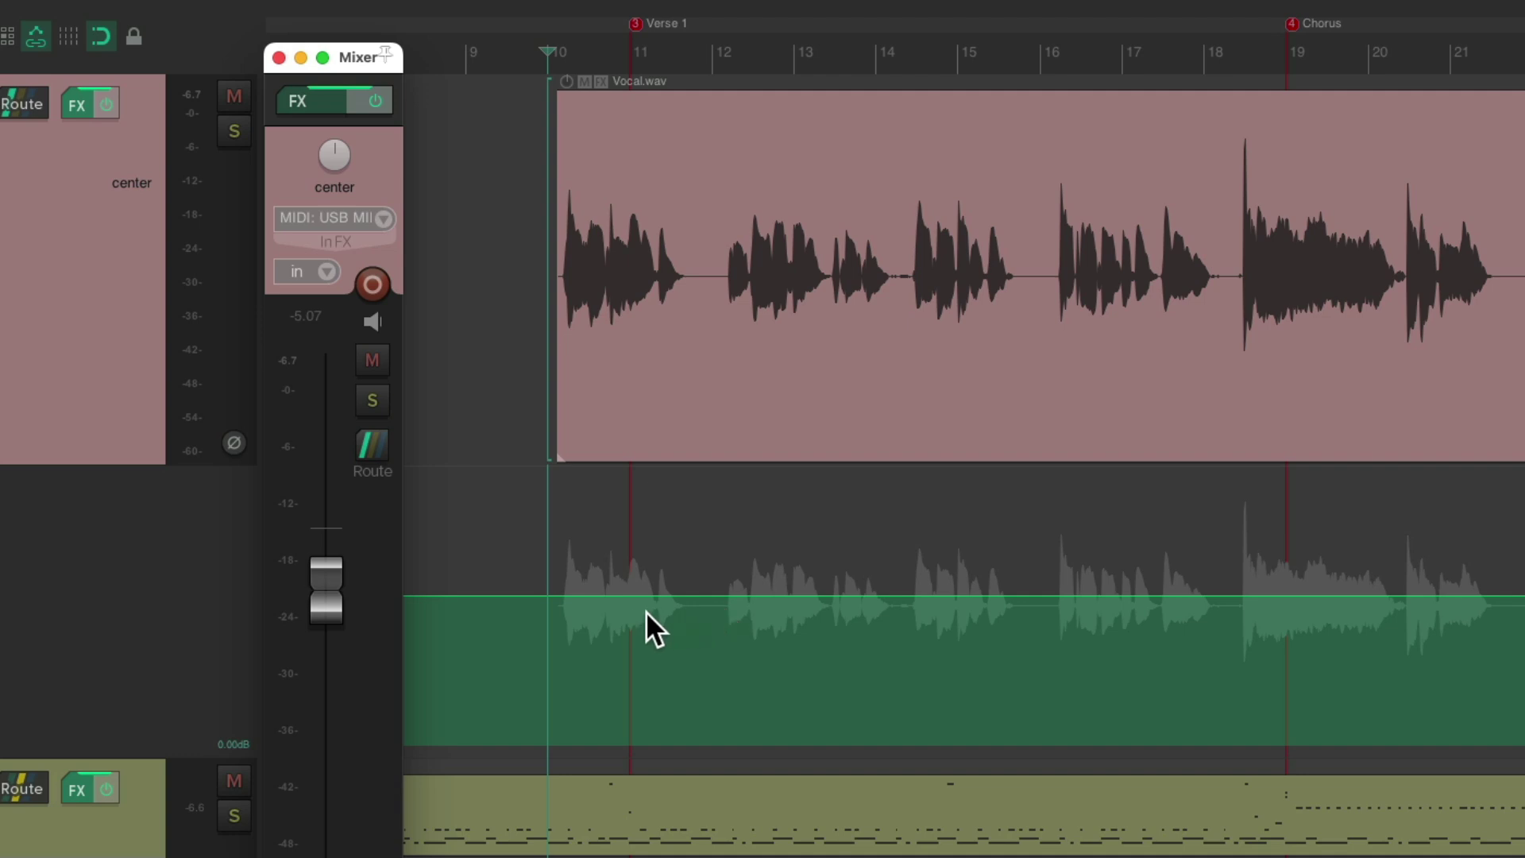
# - Try a freehand volume curve on the Vocal's pre-FX envelope from about bar 10 to bar 15, and undo it
pyautogui.moveTo(566, 598)
pyautogui.mouseDown()
pyautogui.moveTo(638, 587)
pyautogui.moveTo(783, 627)
pyautogui.moveTo(845, 595)
pyautogui.moveTo(962, 621)
pyautogui.mouseUp()
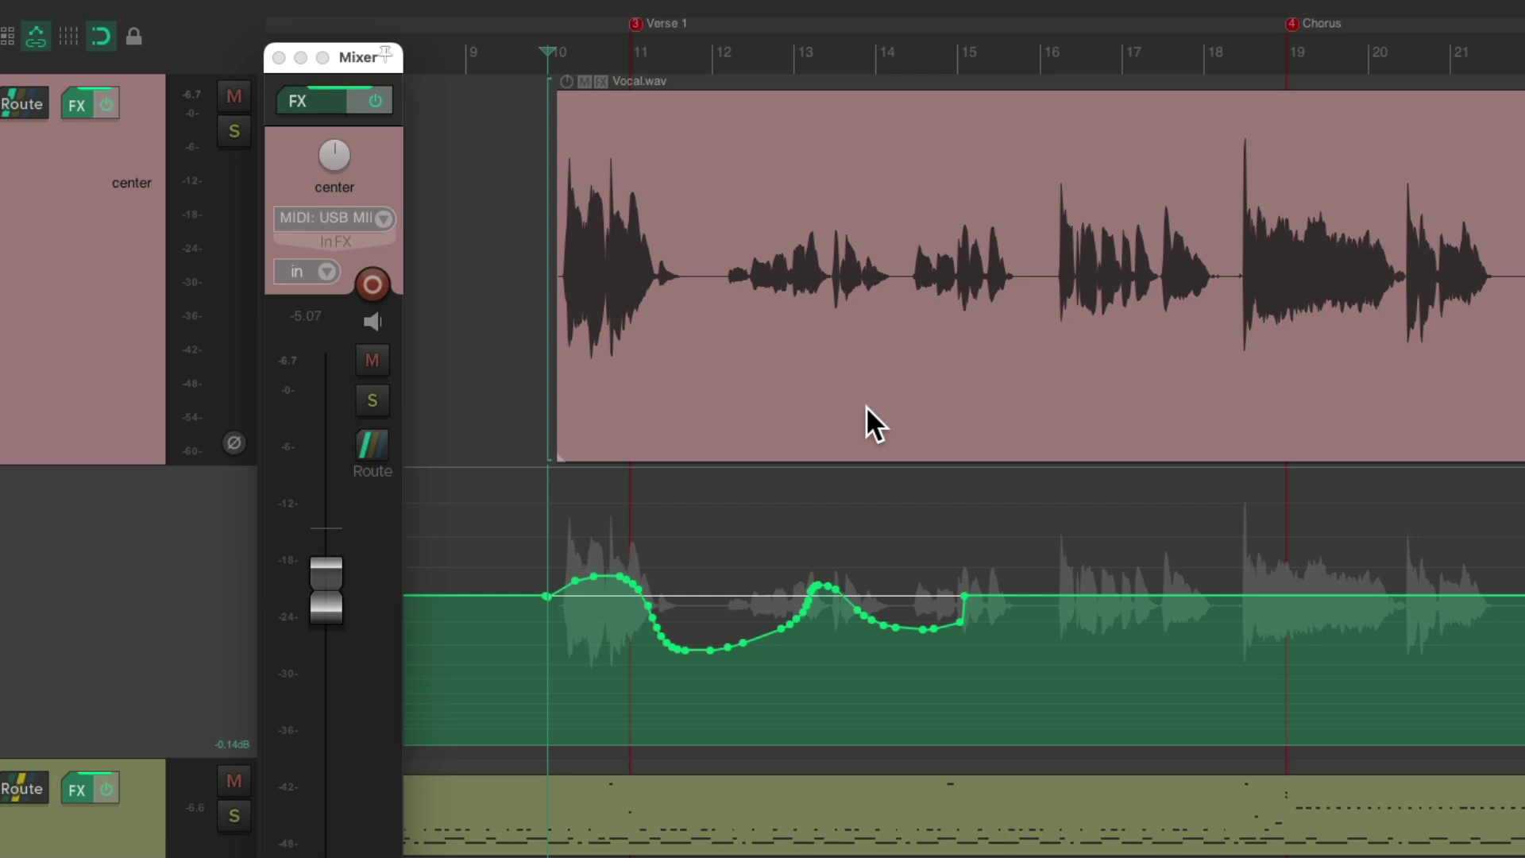
pyautogui.hotkey('ctrl', 'z')
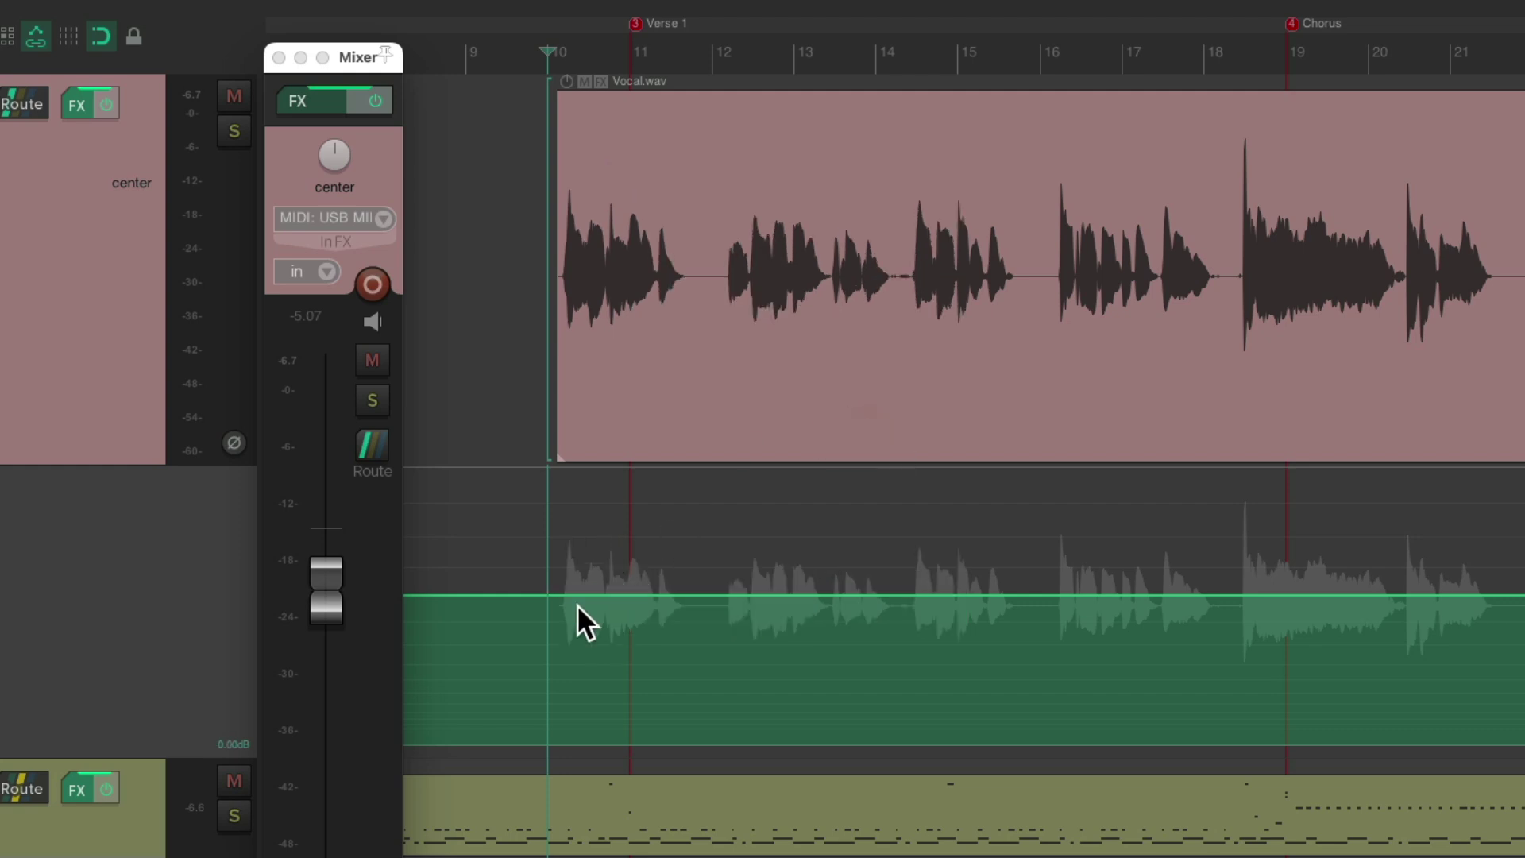
# - Select the quiet breath before bar 11 in the first vocal phrase and lower the pre-FX volume envelope across it
pyautogui.scroll(5, 535, 647)
pyautogui.scroll(1, 535, 645)
pyautogui.press('space')
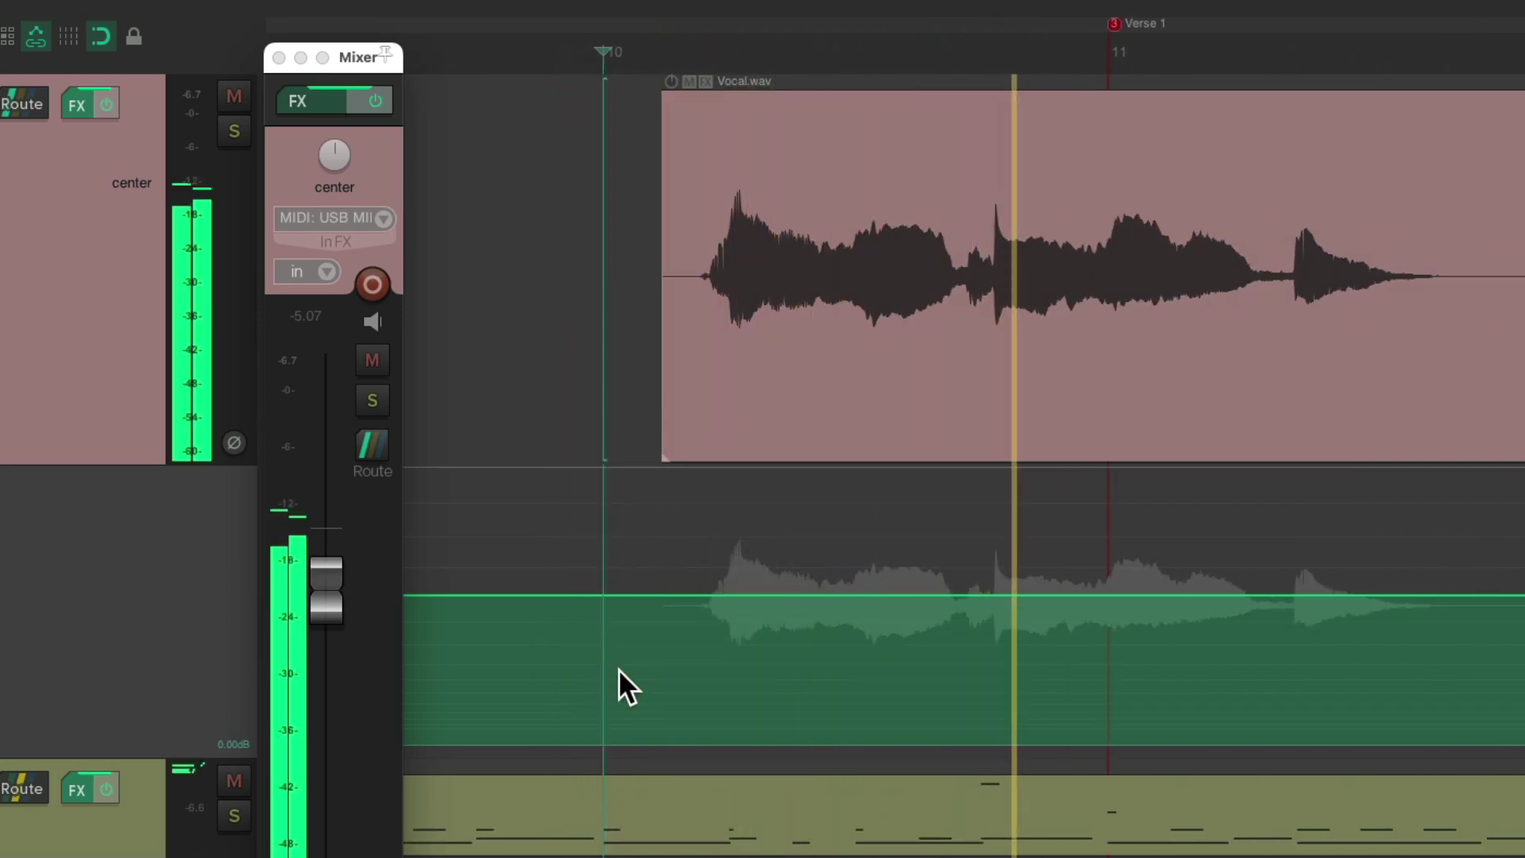
pyautogui.press('space')
pyautogui.scroll(5, 997, 647)
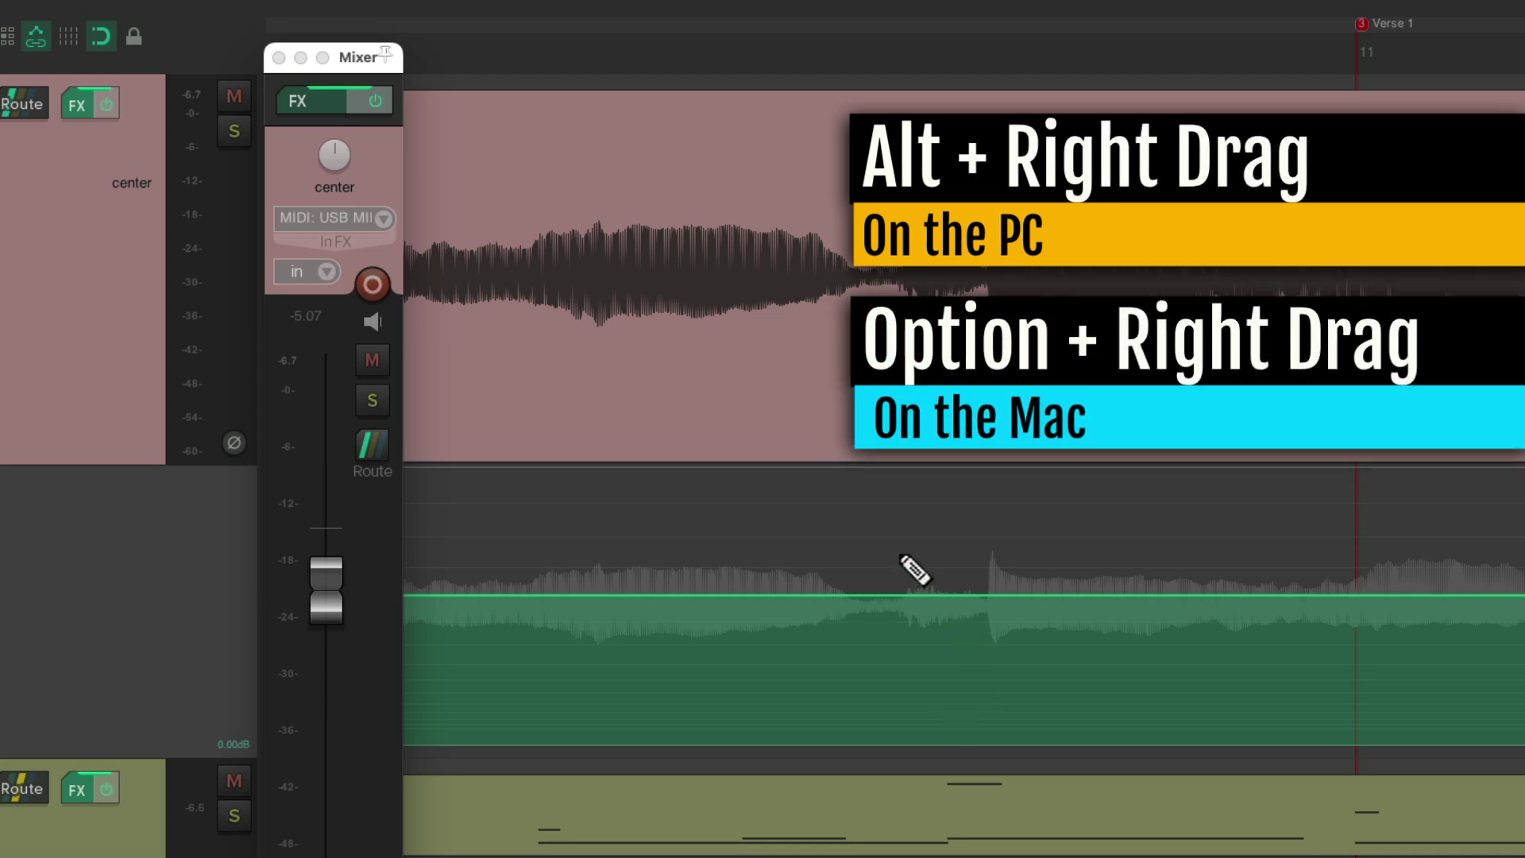
pyautogui.moveTo(909, 564); pyautogui.dragTo(1068, 552)
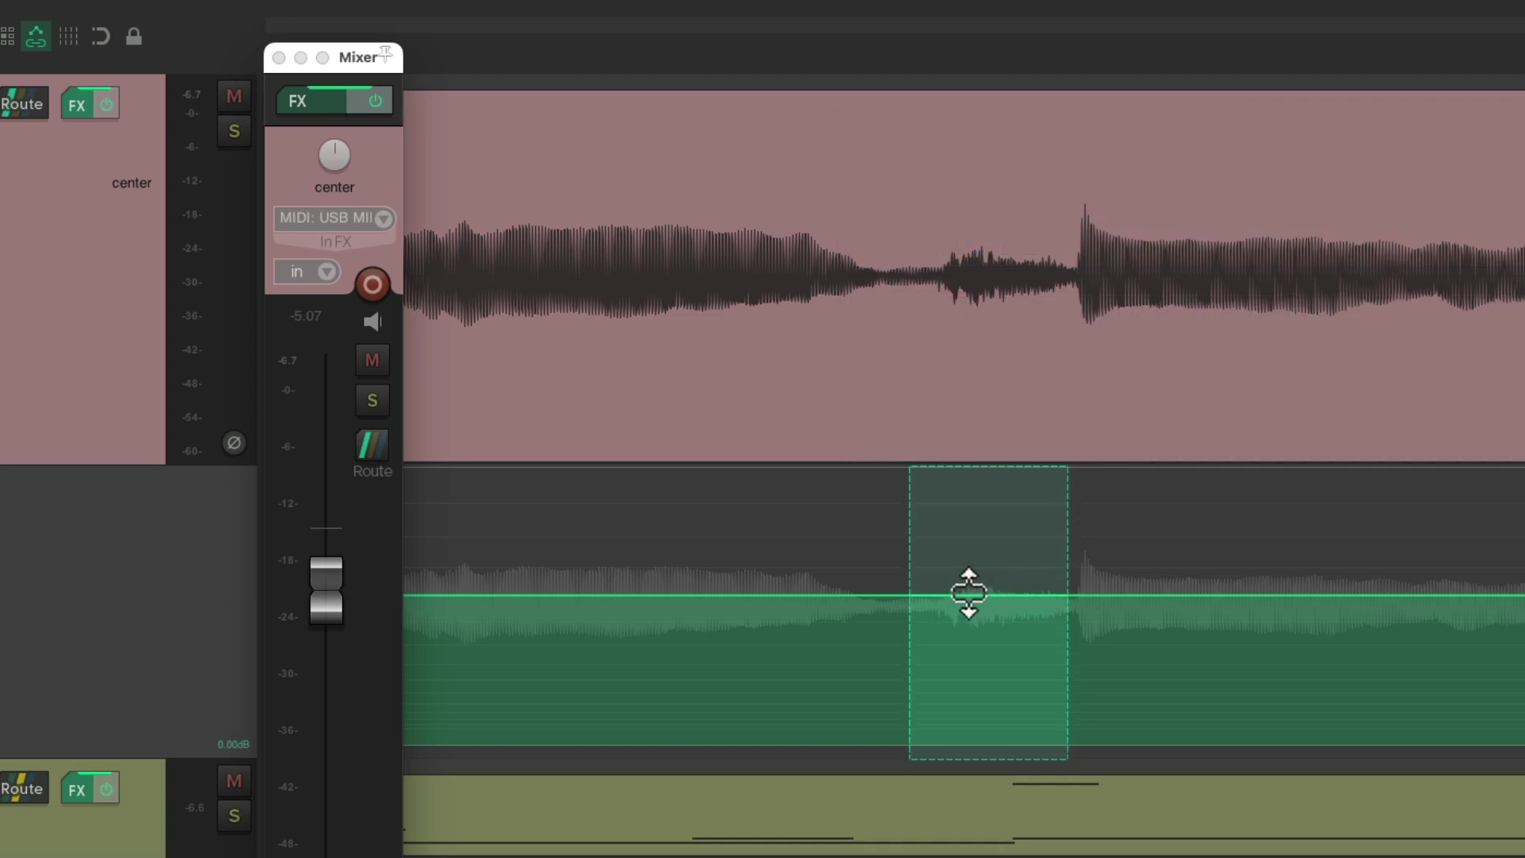
pyautogui.moveTo(968, 592)
pyautogui.mouseDown()
pyautogui.moveTo(964, 630)
pyautogui.moveTo(960, 617)
pyautogui.mouseUp()
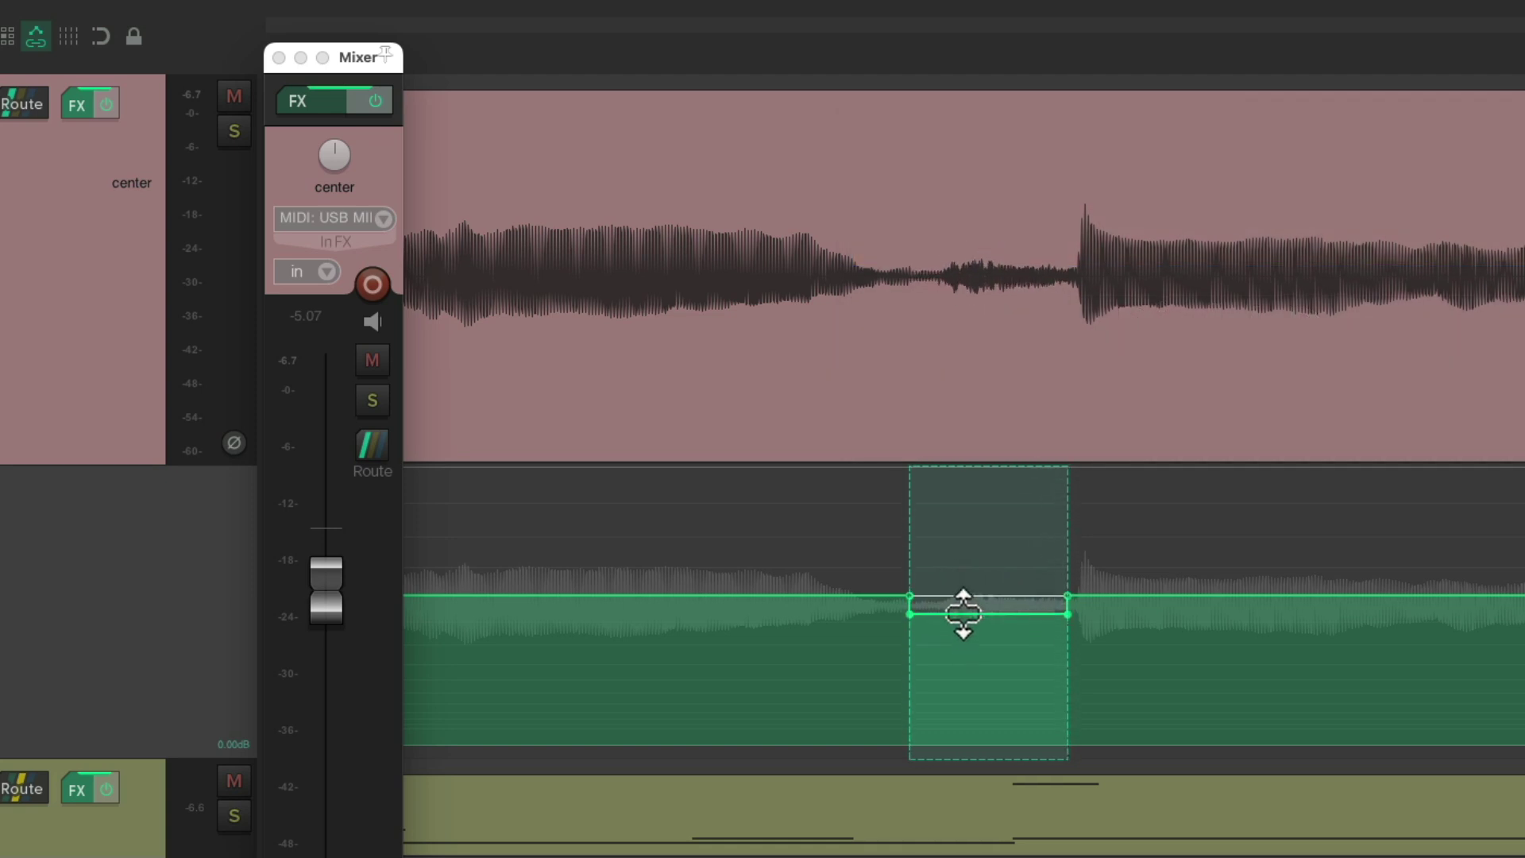
# - Play on to the phrase after bar 12 and lower the pre-FX volume envelope across its opening breath
pyautogui.scroll(-3, 963, 617)
pyautogui.press('space')
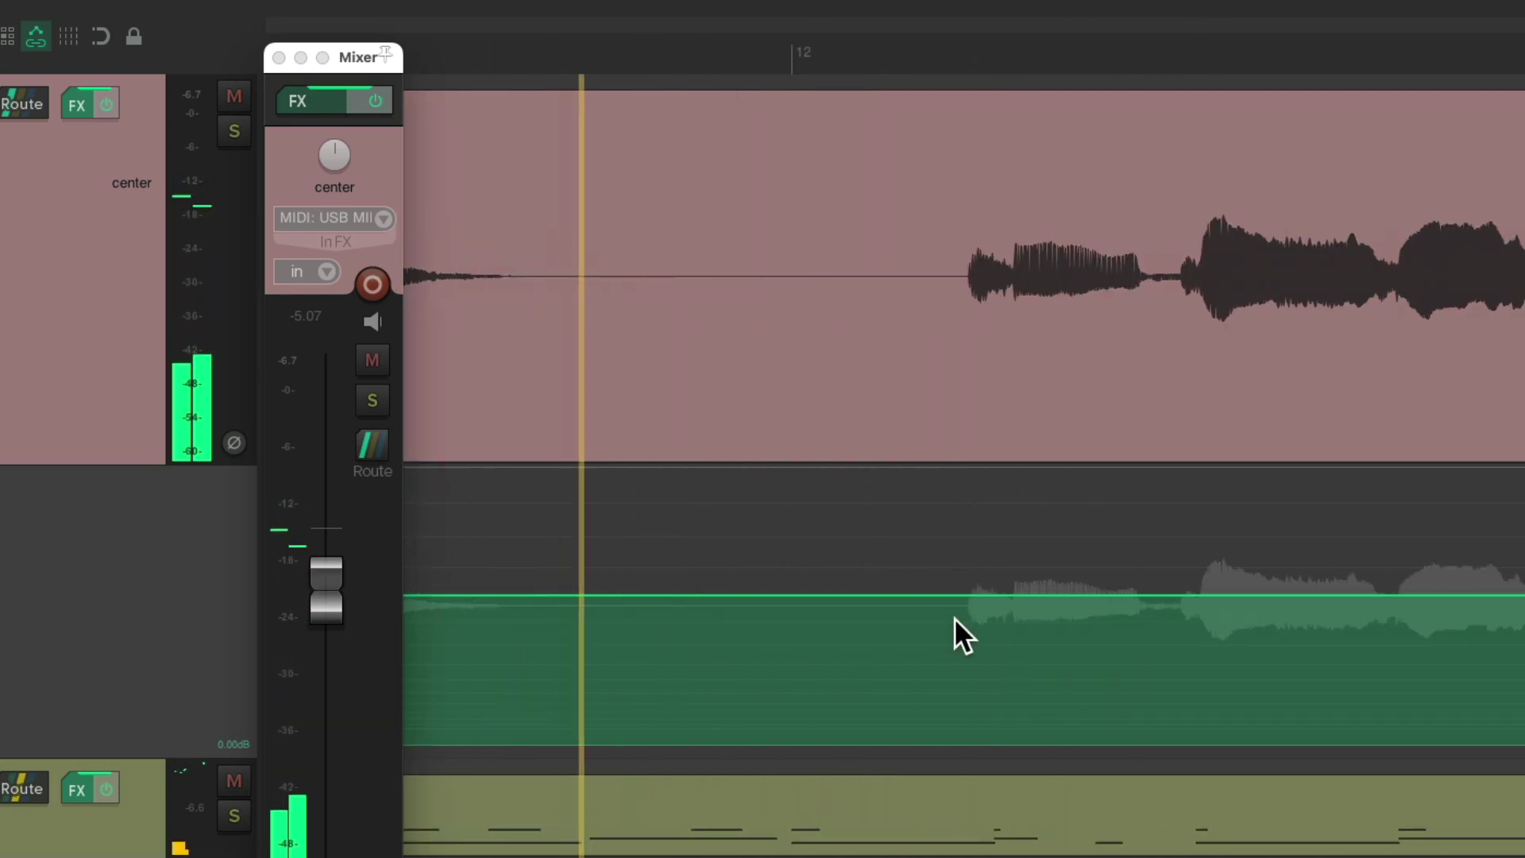
pyautogui.scroll(2, 692, 655)
pyautogui.press('space')
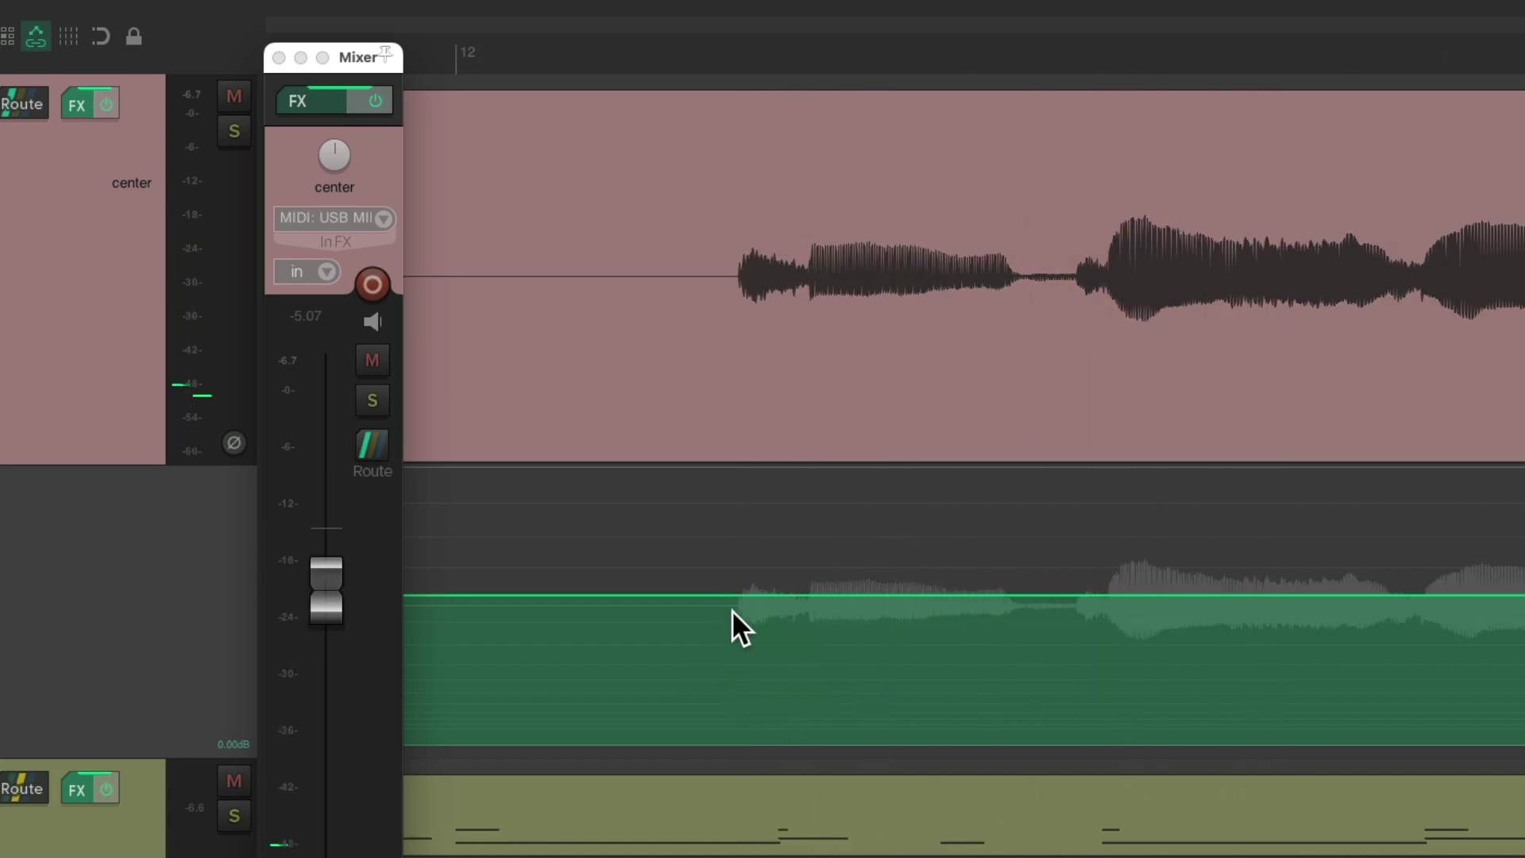
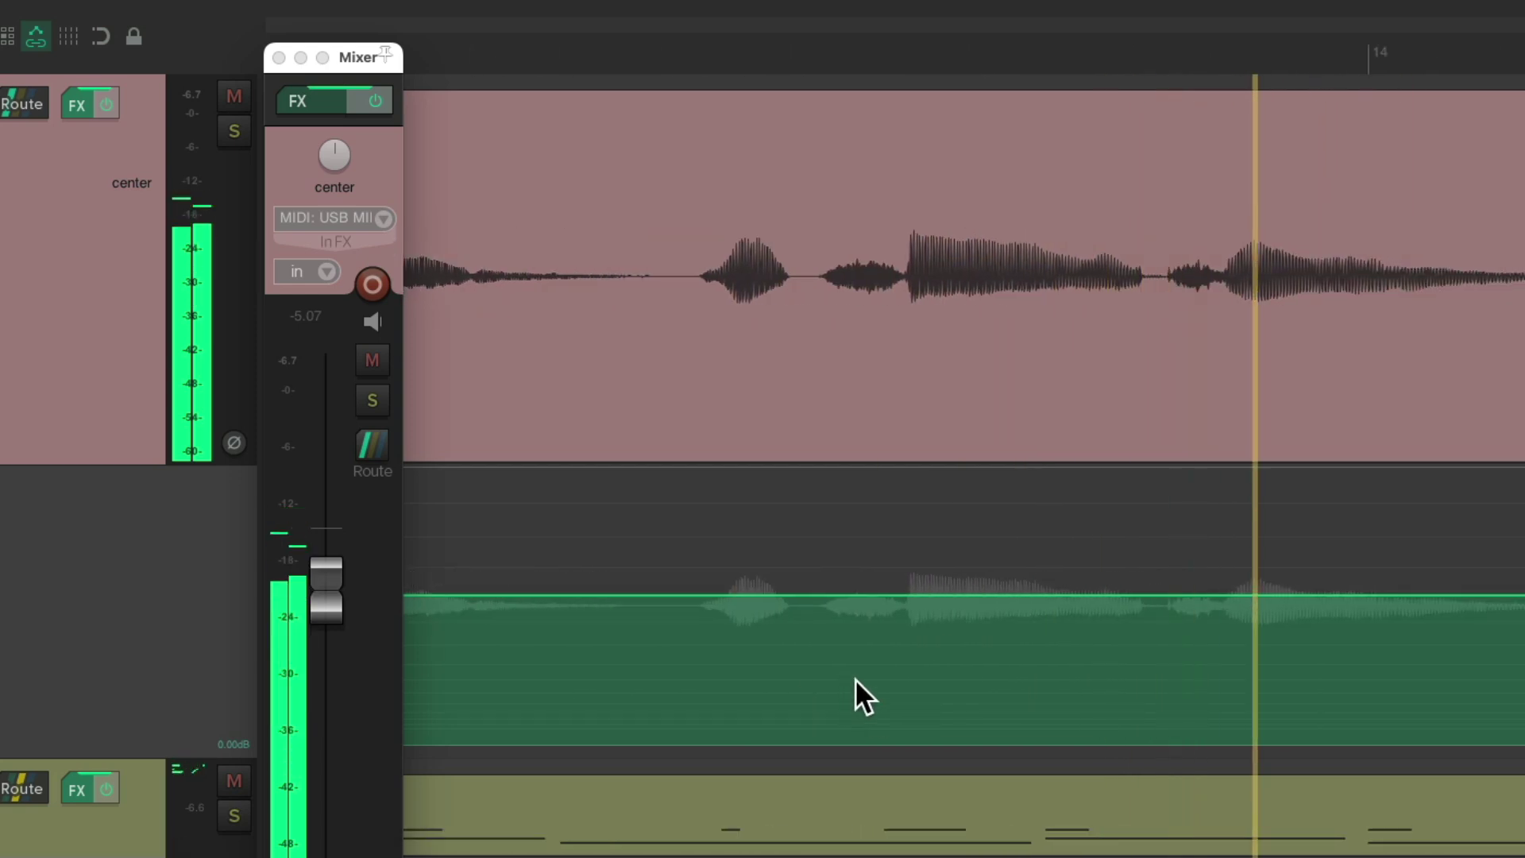
# - Lower the pre-FX volume envelope across the breath midway through bar 13 and play that passage back
pyautogui.press('space')
pyautogui.moveTo(809, 569); pyautogui.dragTo(900, 570)
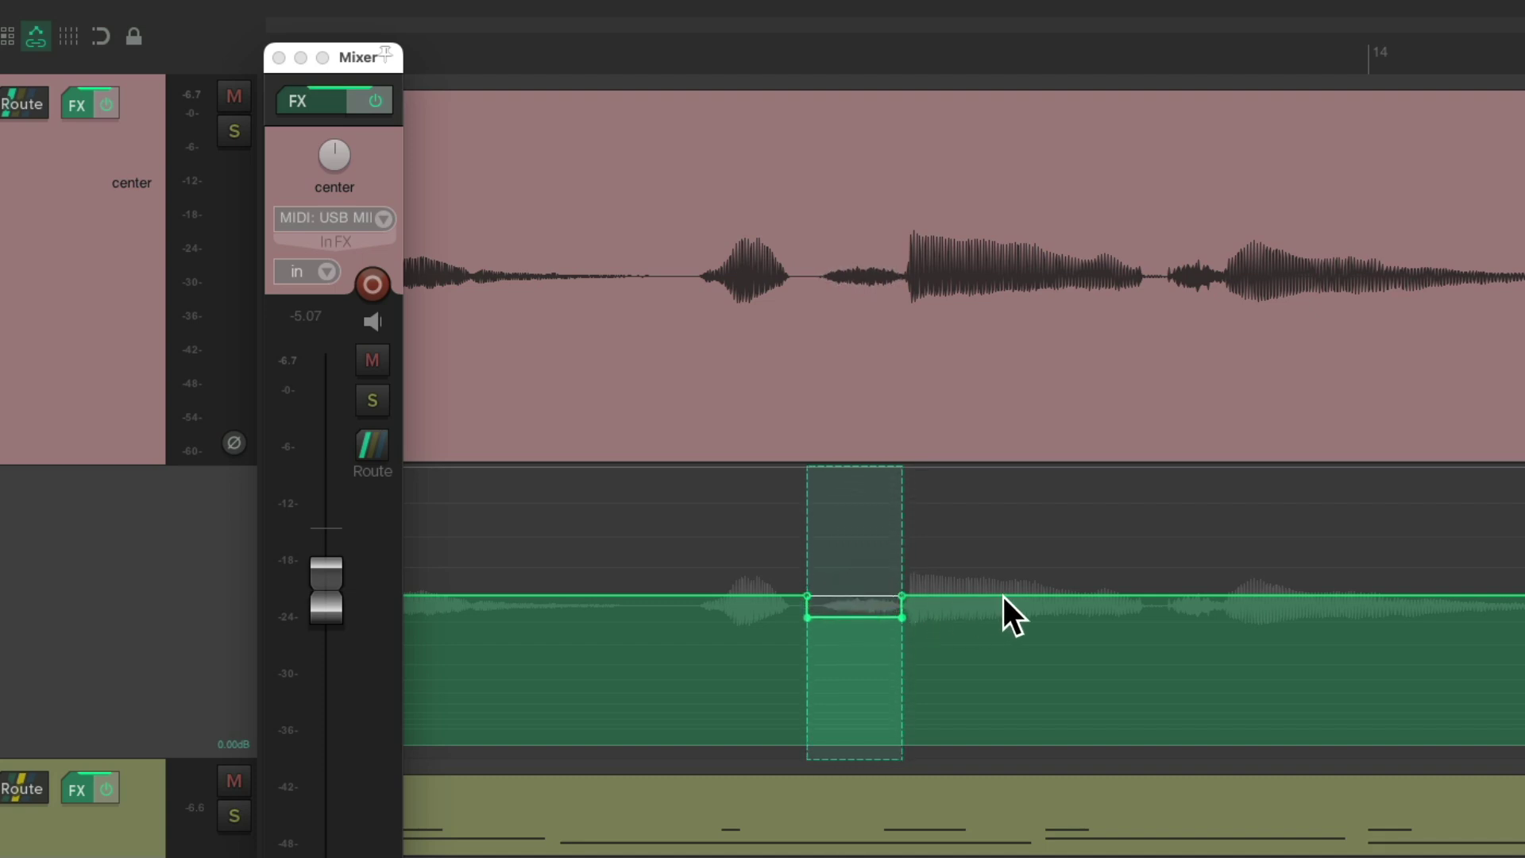
pyautogui.press('space')
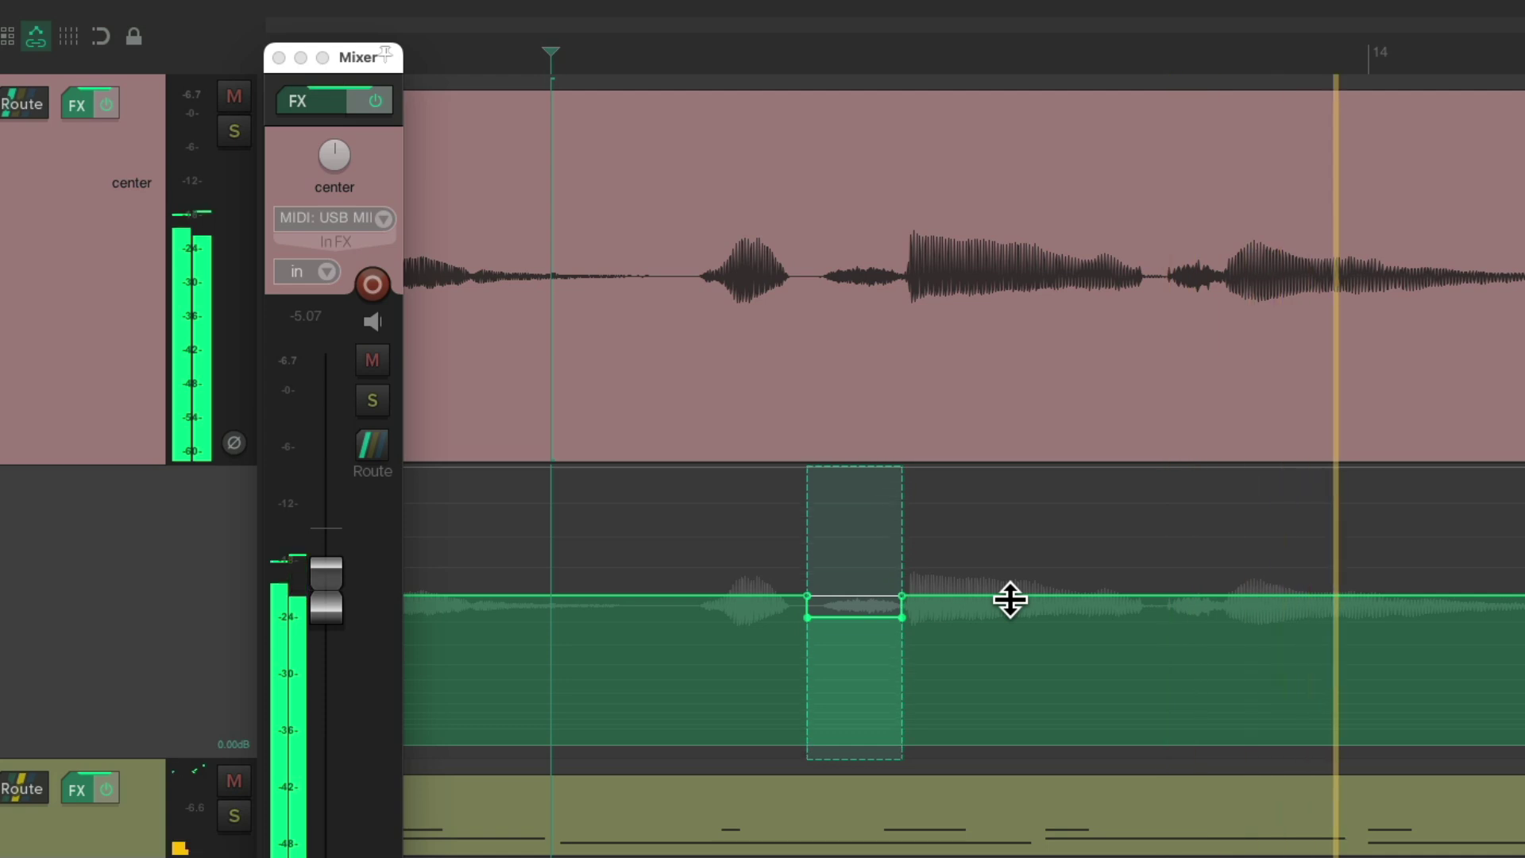
pyautogui.press('space')
pyautogui.press('space')
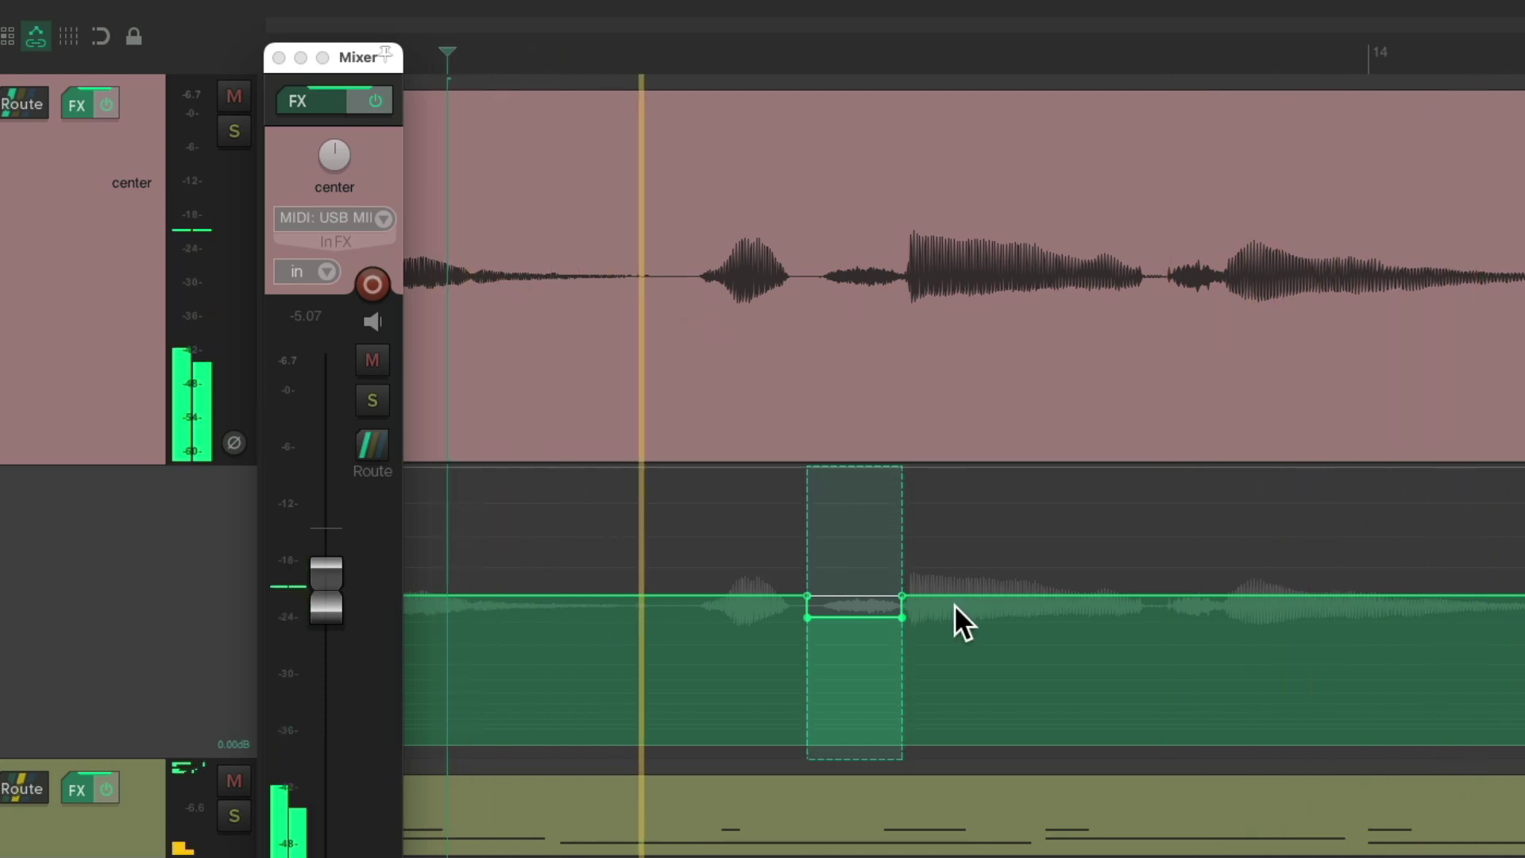
# - Lower the pre-FX volume envelope across the short breath just before bar 14 and play on to the next phrase
pyautogui.press('space')
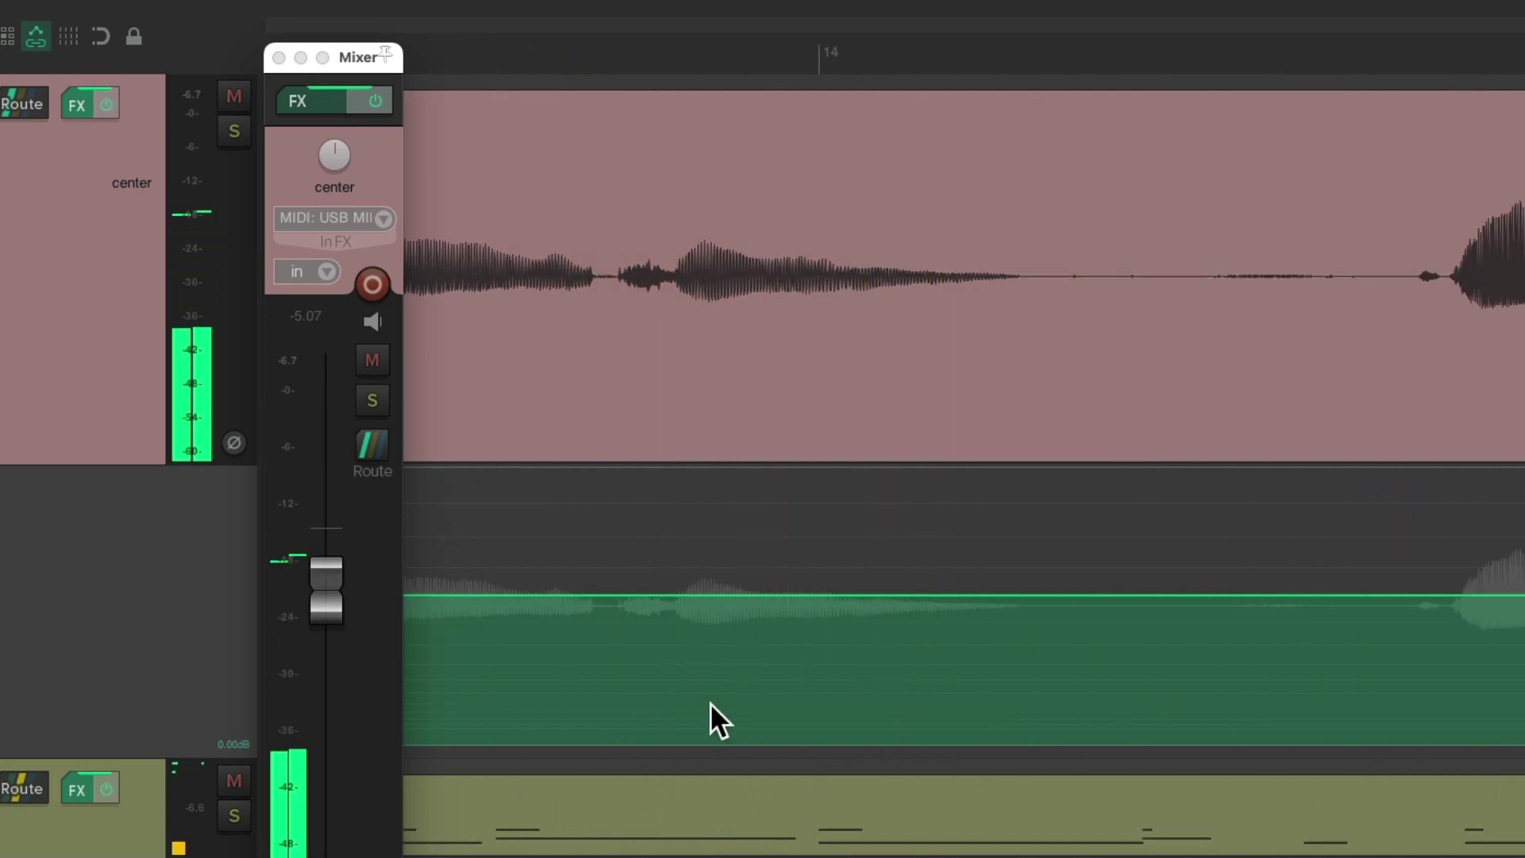
pyautogui.moveTo(602, 589); pyautogui.dragTo(671, 591)
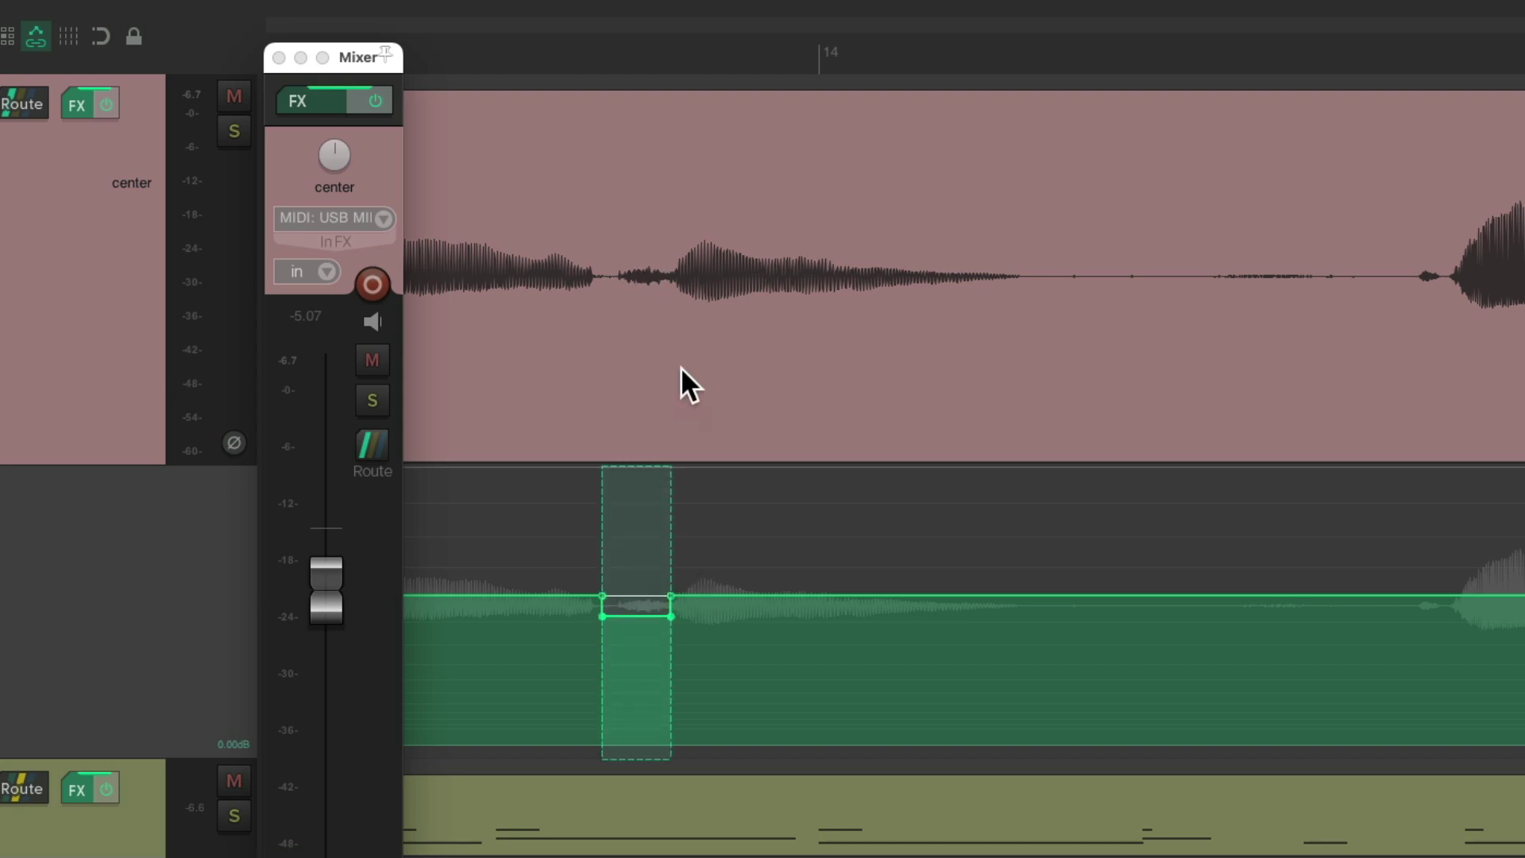
pyautogui.press('space')
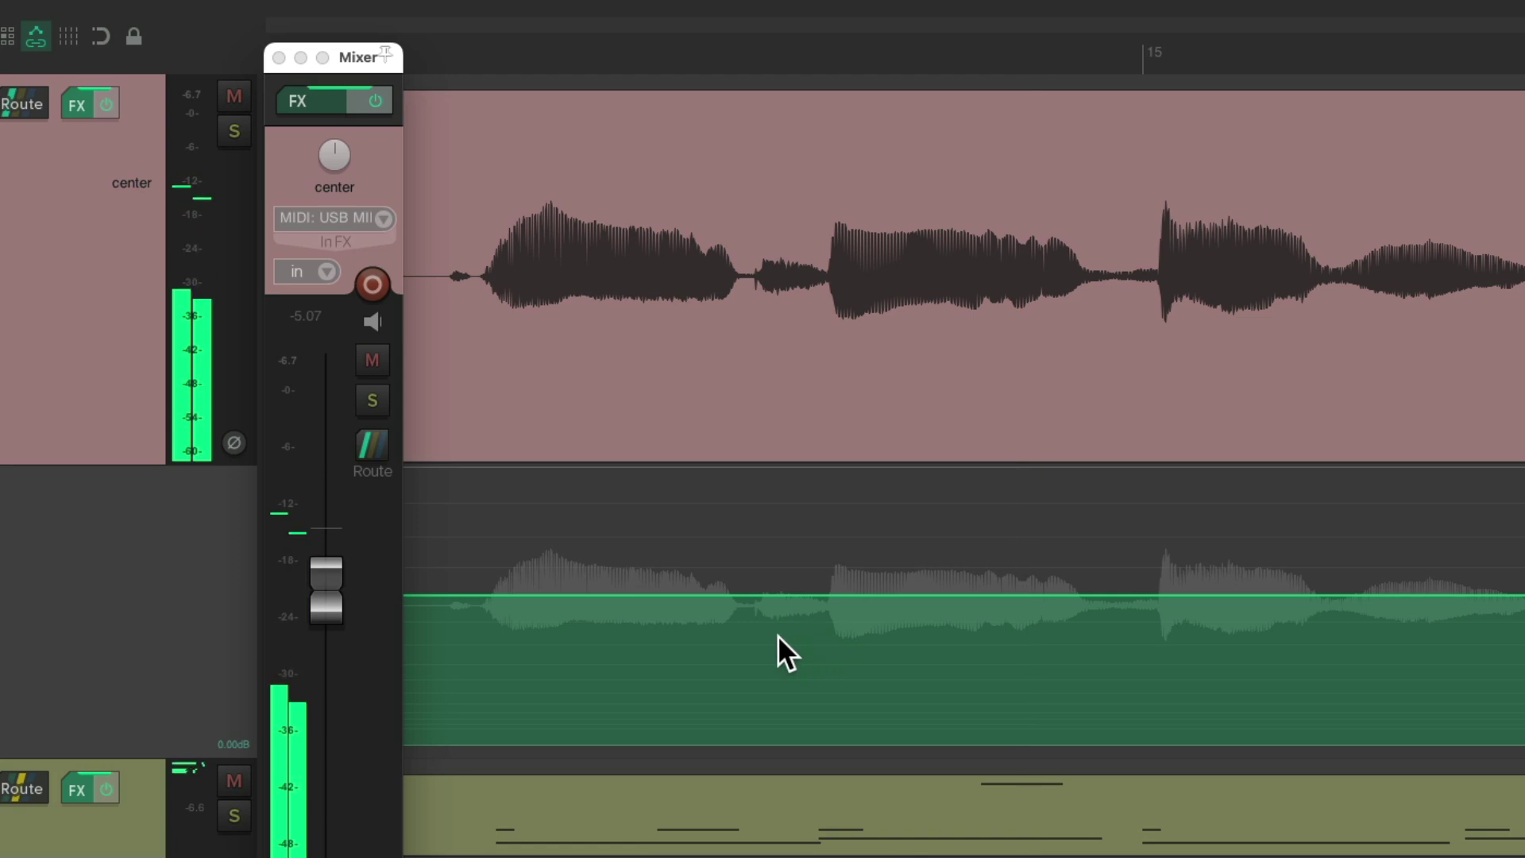
# - Lower the pre-FX volume envelope across the breaths late in bar 14 and midway through bar 16, and play back from bar 10
pyautogui.moveTo(744, 588); pyautogui.dragTo(818, 597)
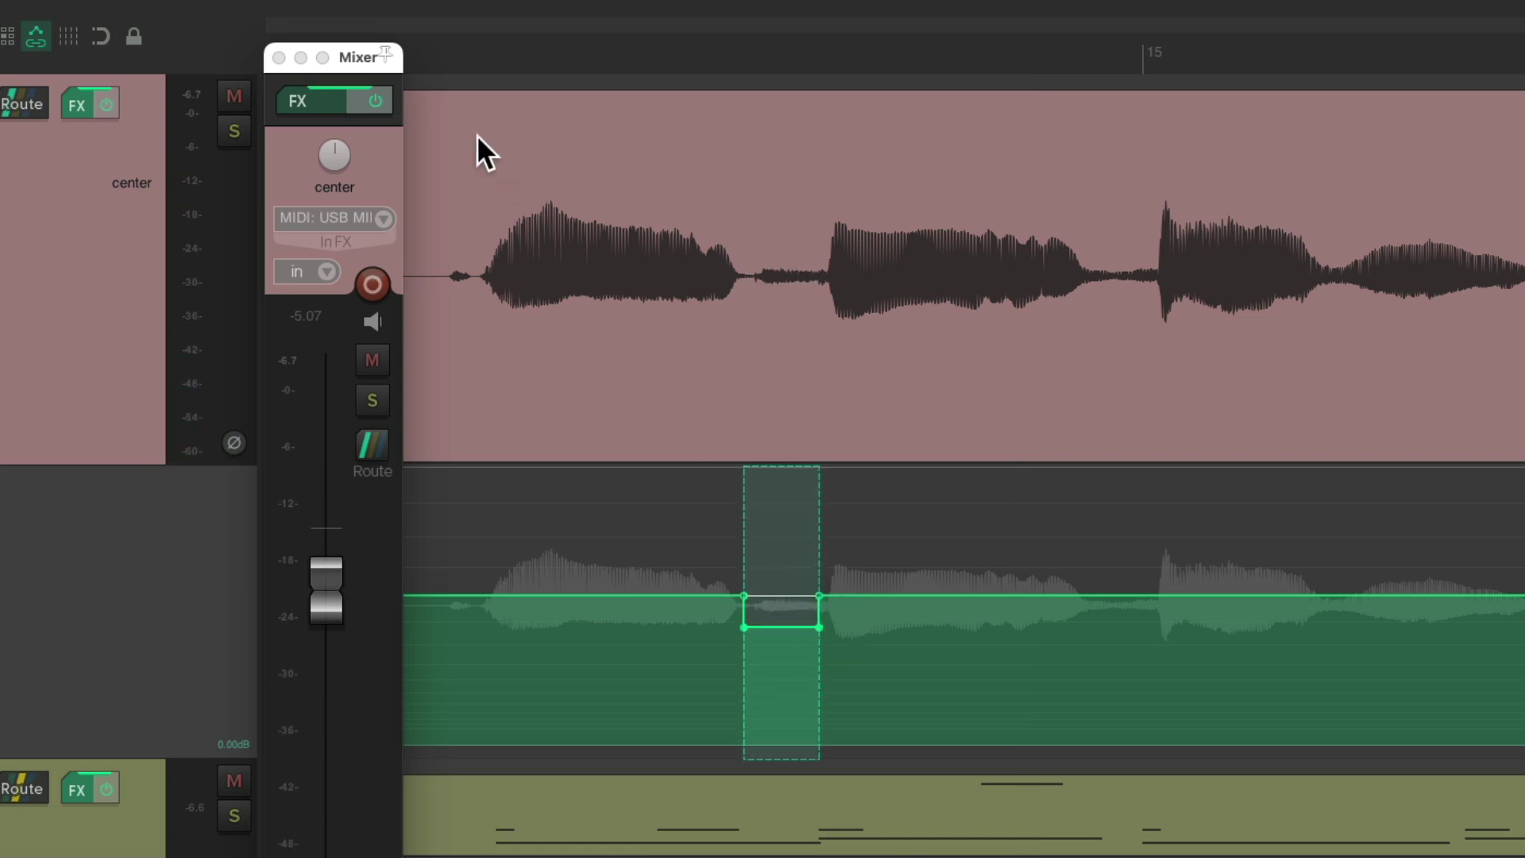
pyautogui.press('space')
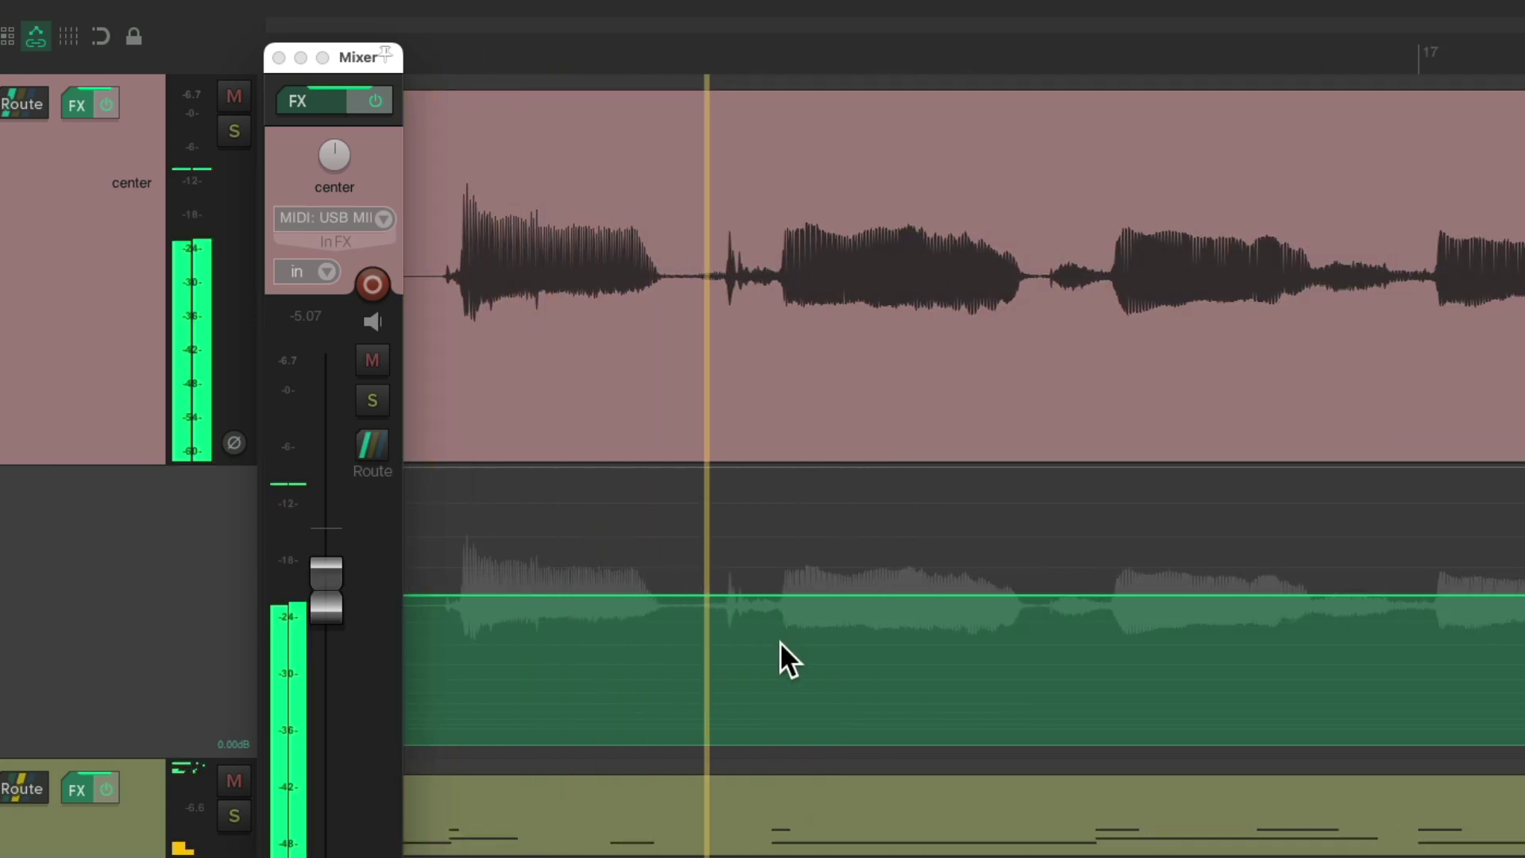
pyautogui.press('space')
pyautogui.moveTo(685, 587); pyautogui.dragTo(781, 570)
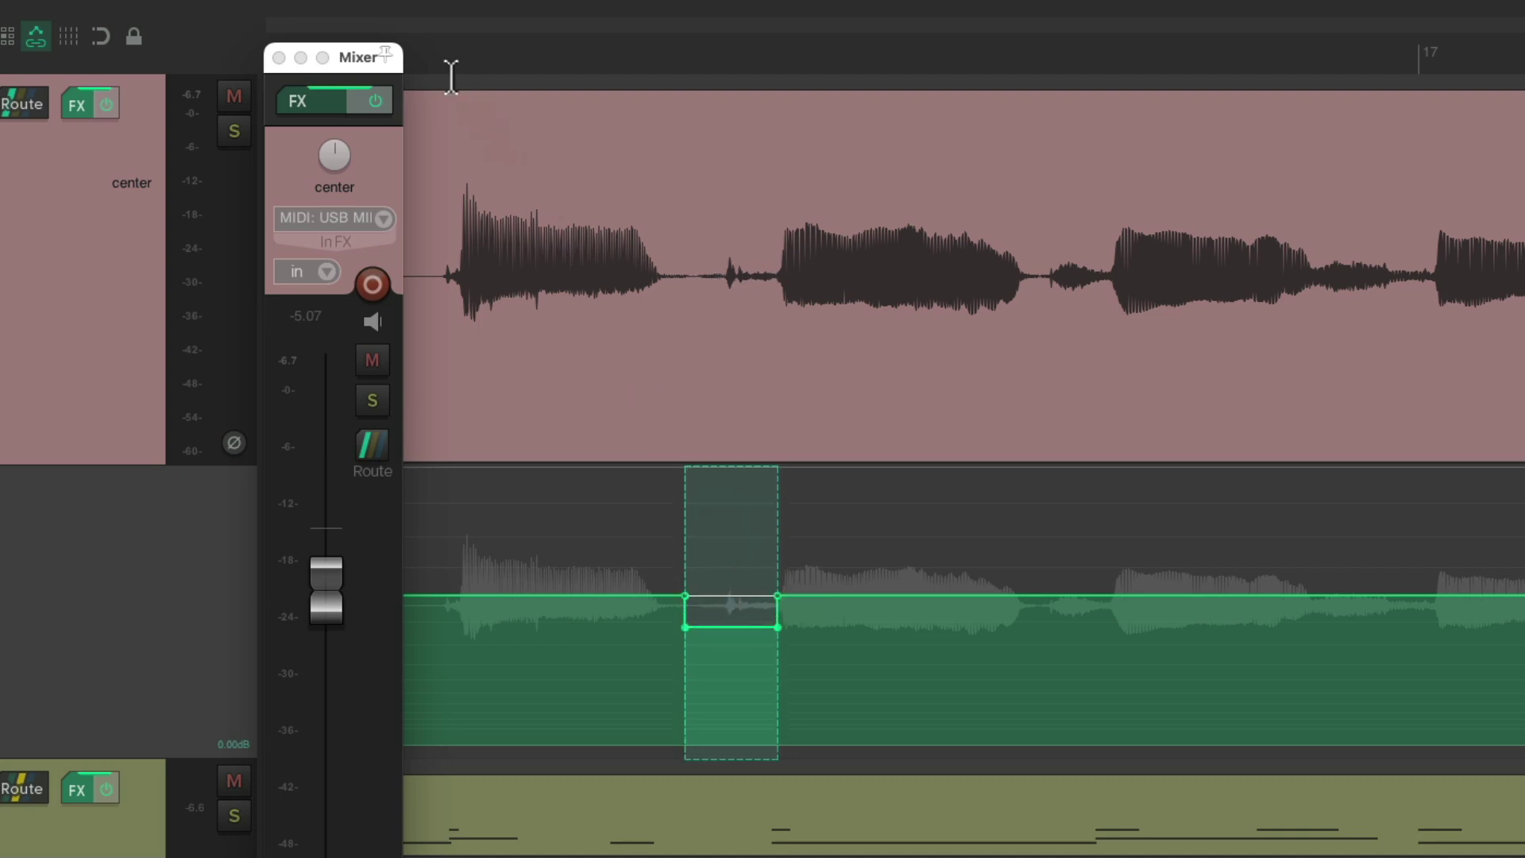
pyautogui.press('space')
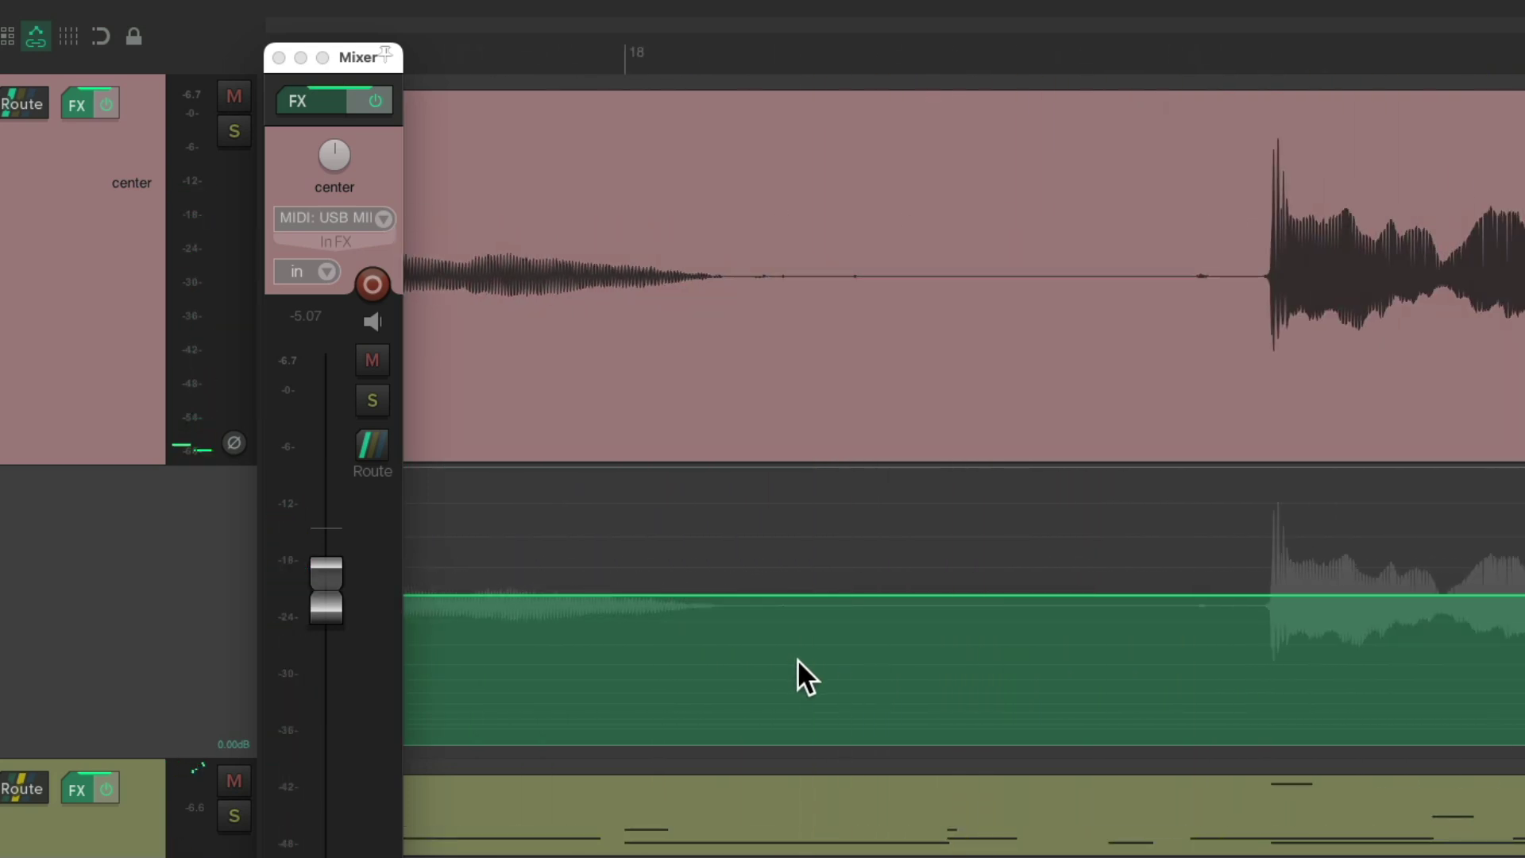
pyautogui.press('space')
pyautogui.press('space')
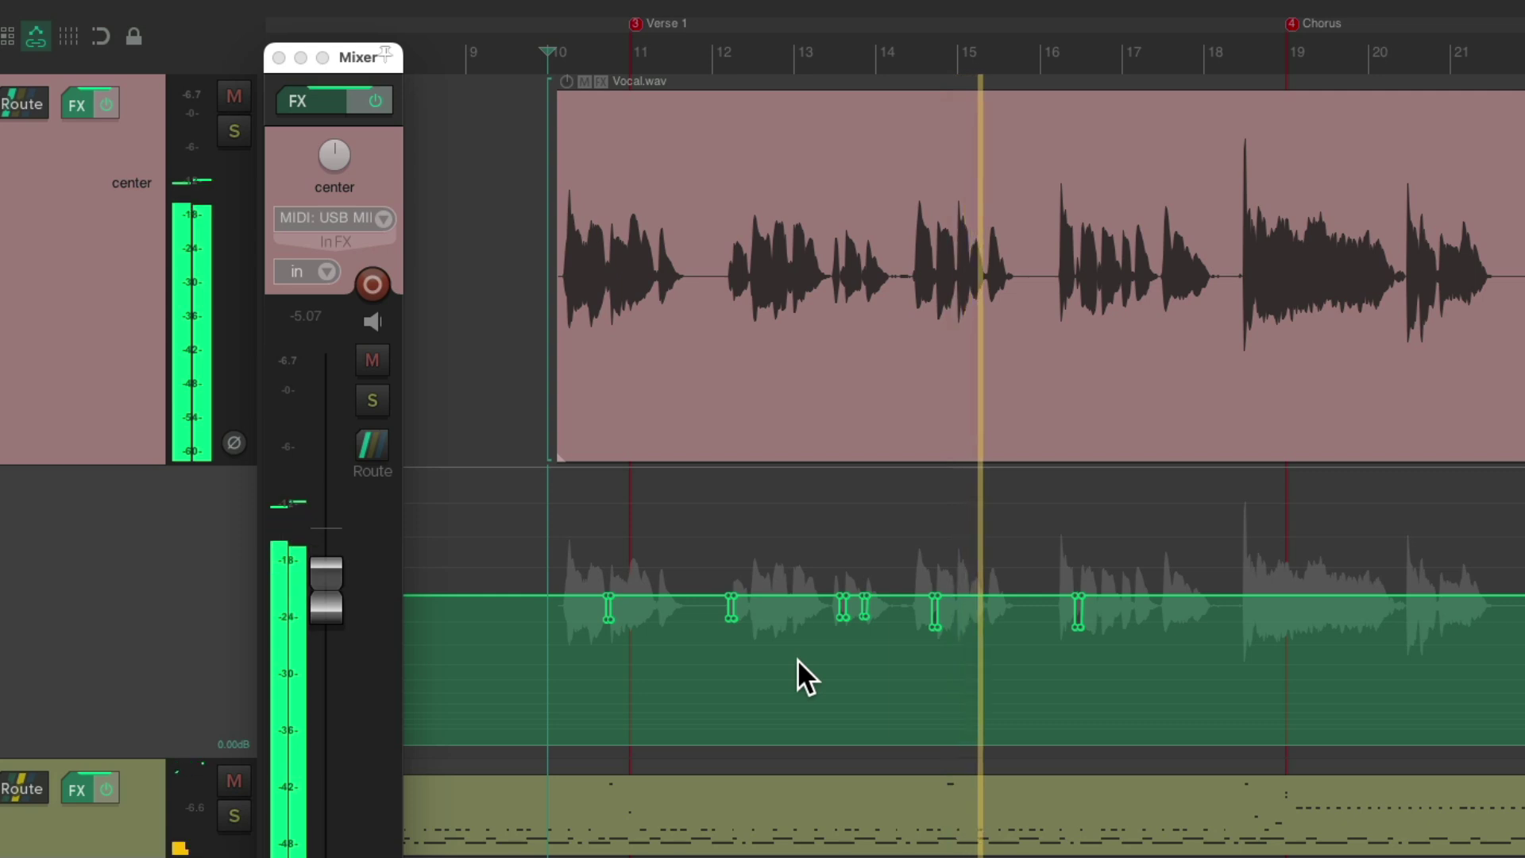
pyautogui.press('space')
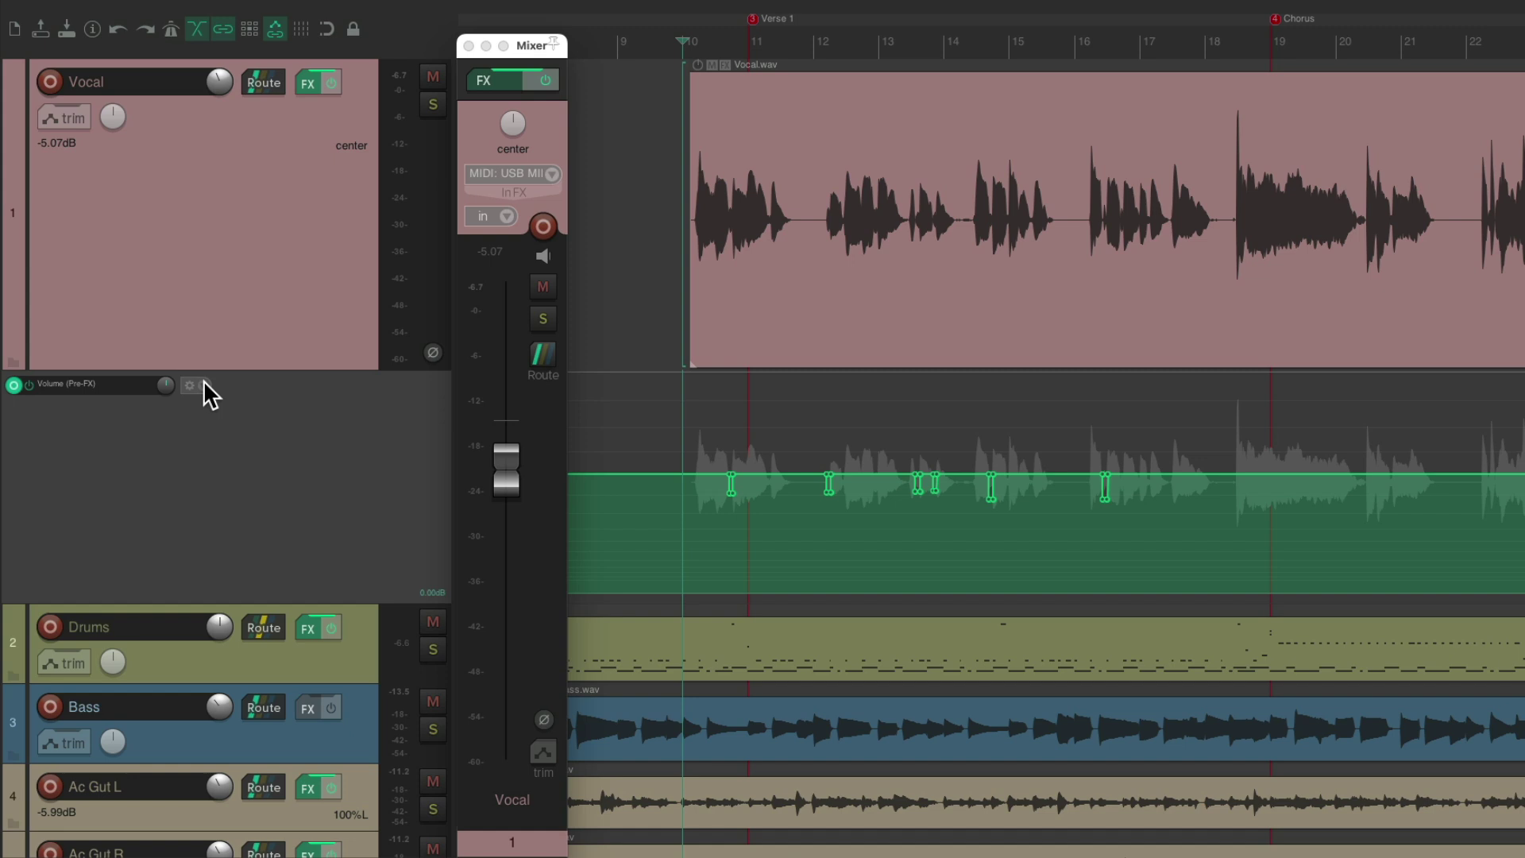
# - Hide the Vocal track's Volume (Pre-FX) envelope and show its regular Volume envelope instead
pyautogui.click(200, 385)
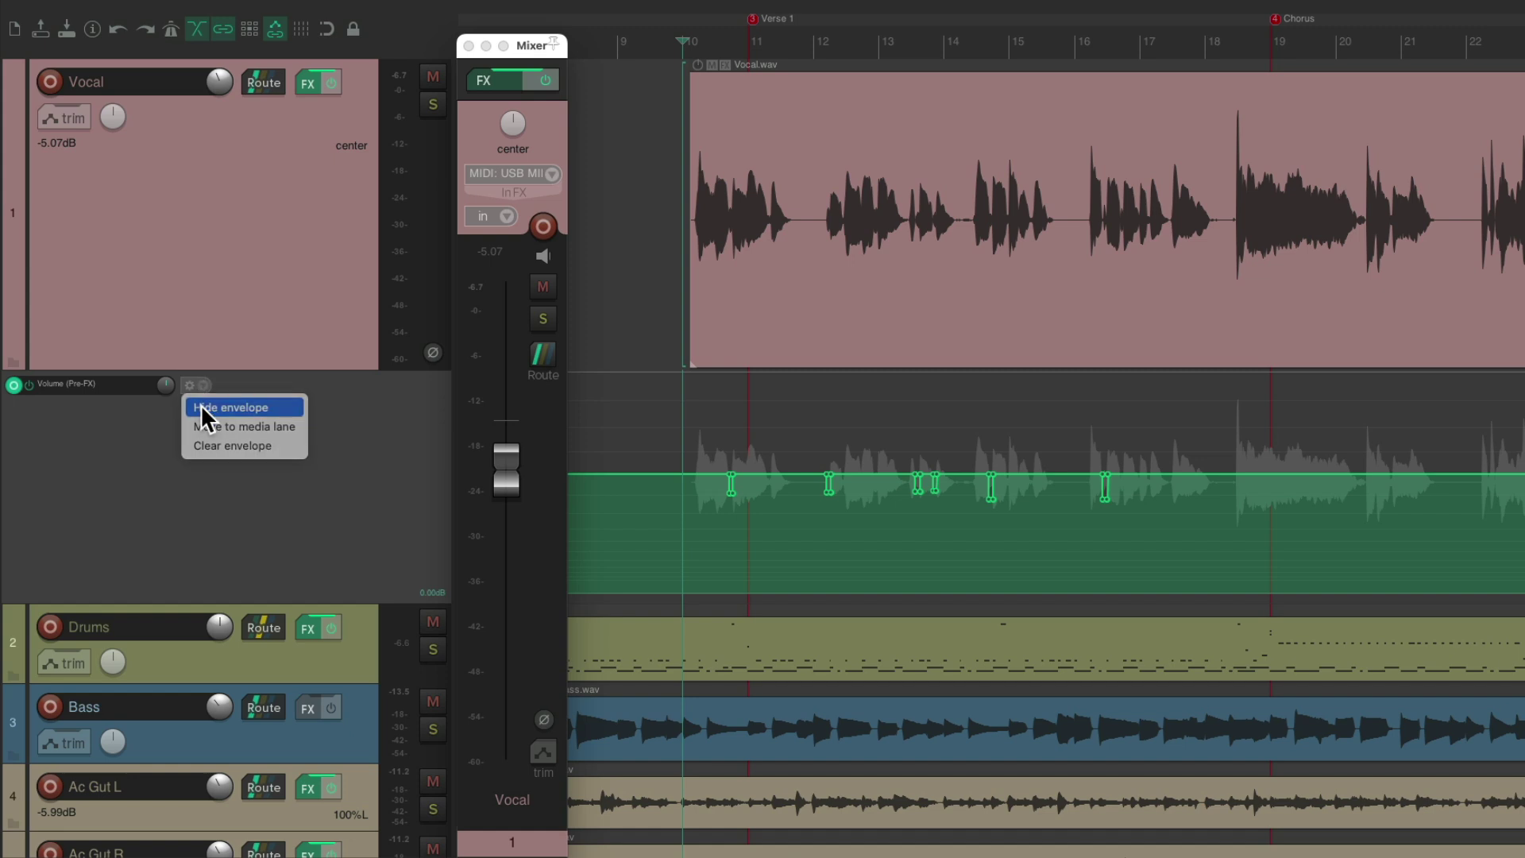
pyautogui.click(203, 407)
pyautogui.click(310, 296)
pyautogui.press('v')
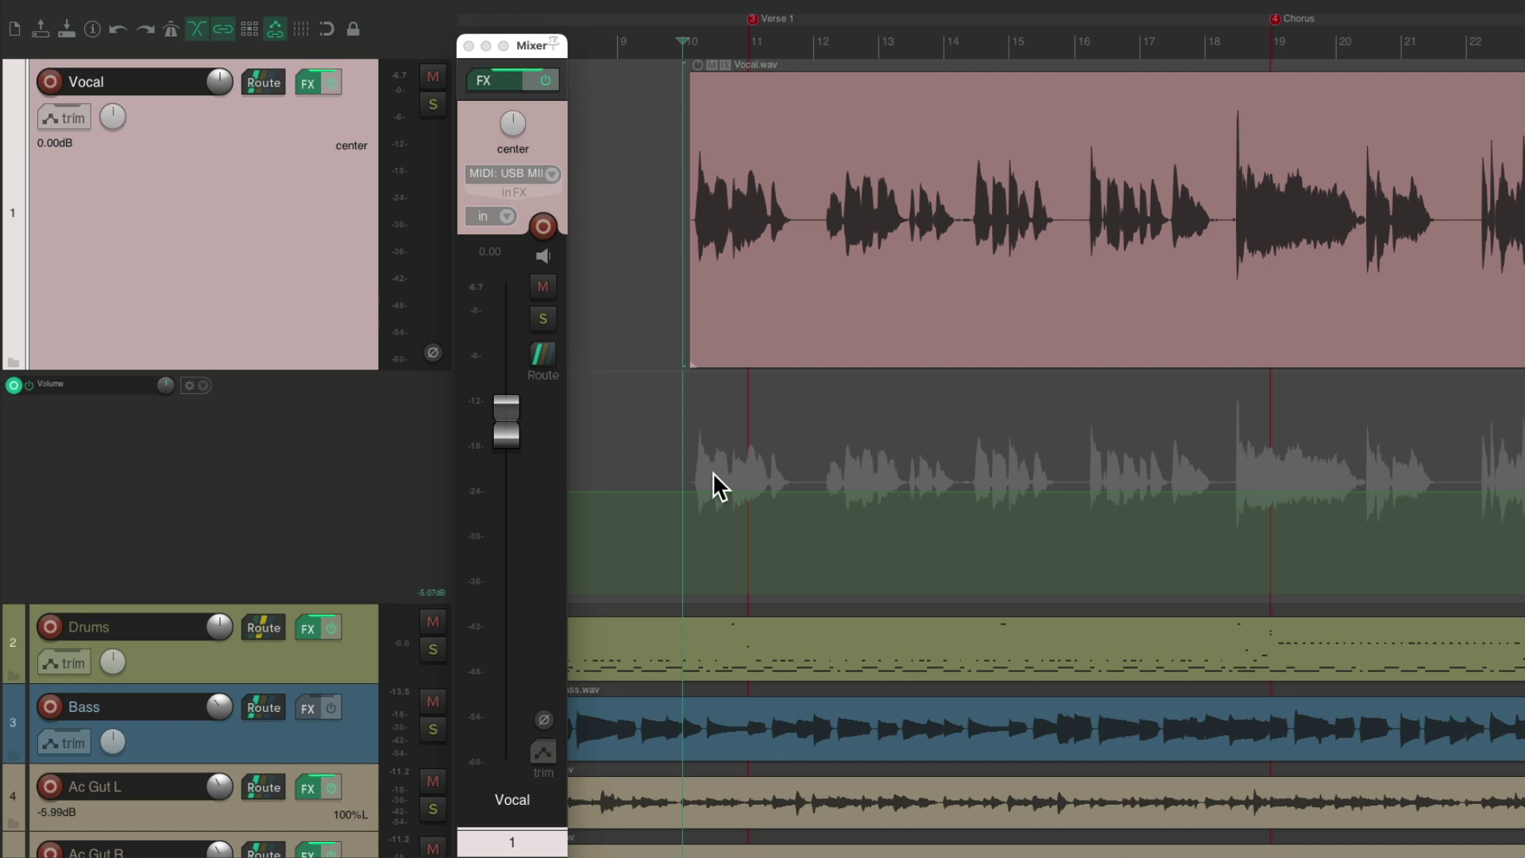
# - Set the Vocal track's automation mode to Touch and close its envelopes window
pyautogui.click(543, 750)
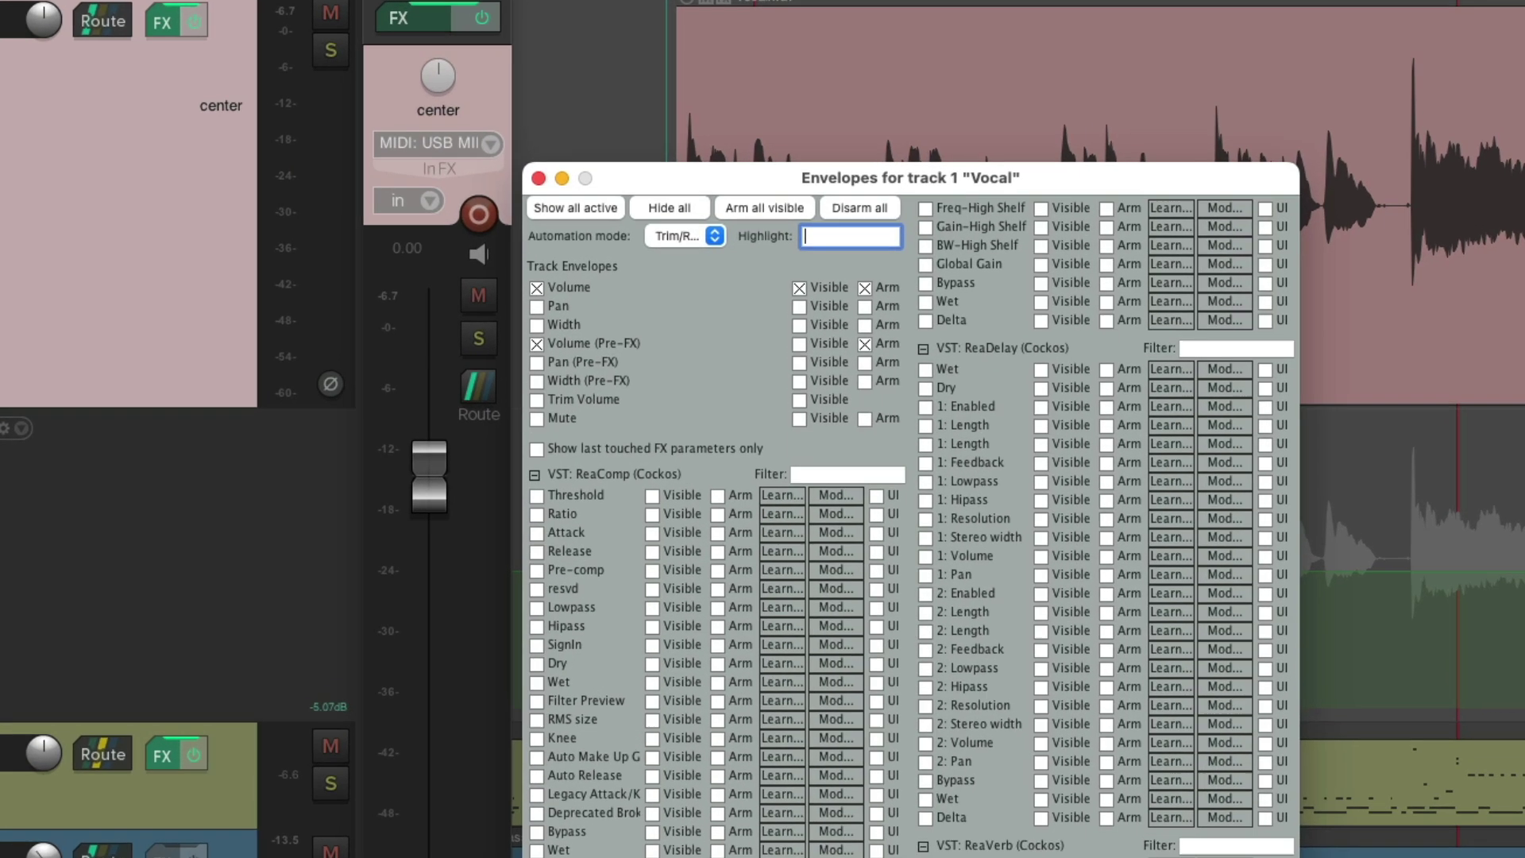
pyautogui.click(693, 235)
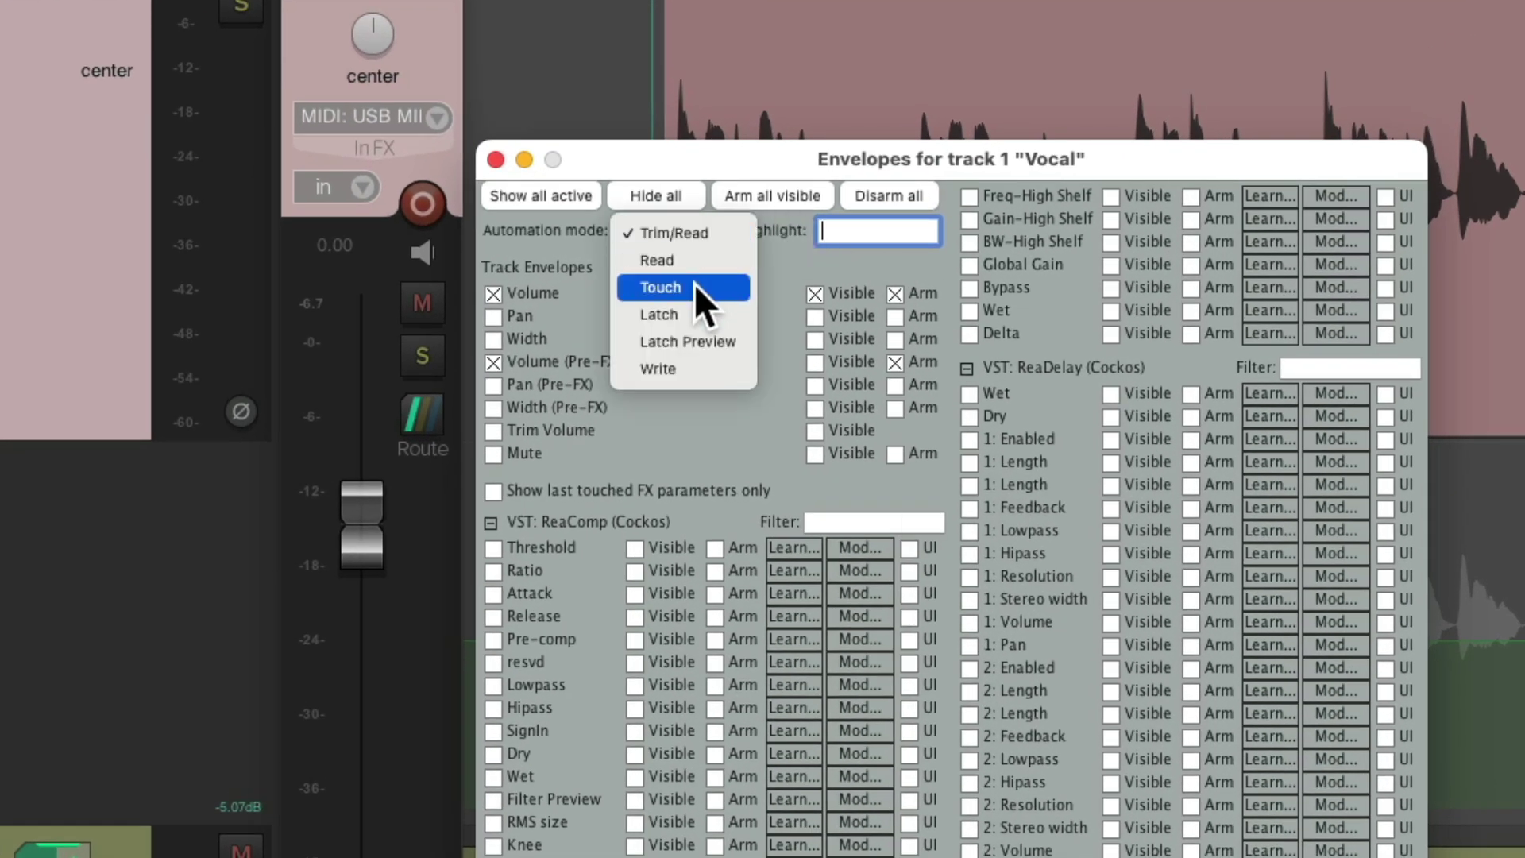
pyautogui.click(694, 283)
pyautogui.click(495, 158)
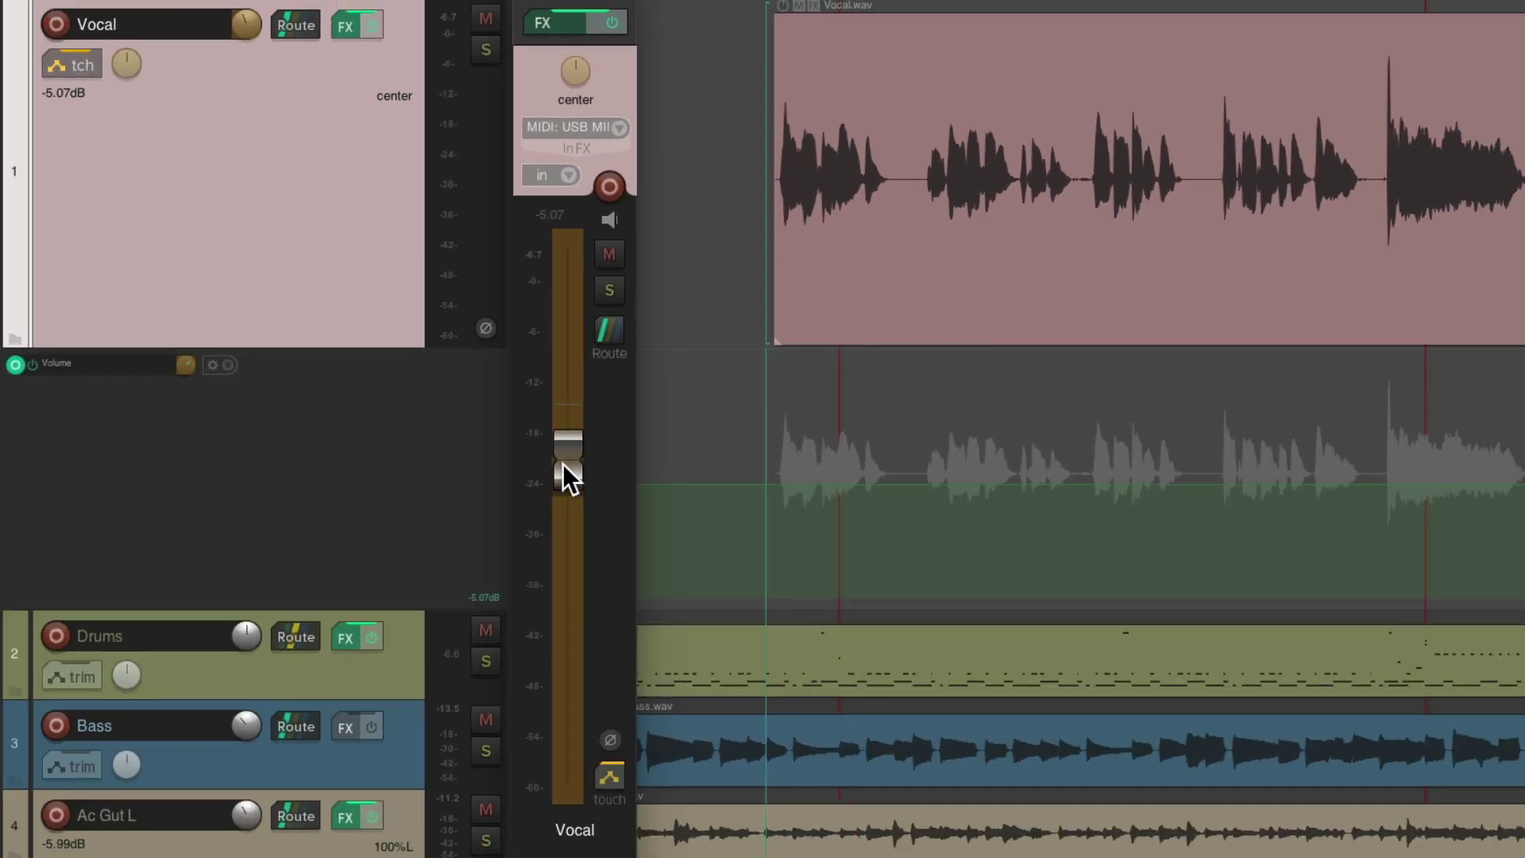
# - Play the song from bar 10 and ride the Vocal fader slightly around -5 dB to write touch volume automation
pyautogui.press('space')
pyautogui.moveTo(561, 464); pyautogui.dragTo(570, 469)
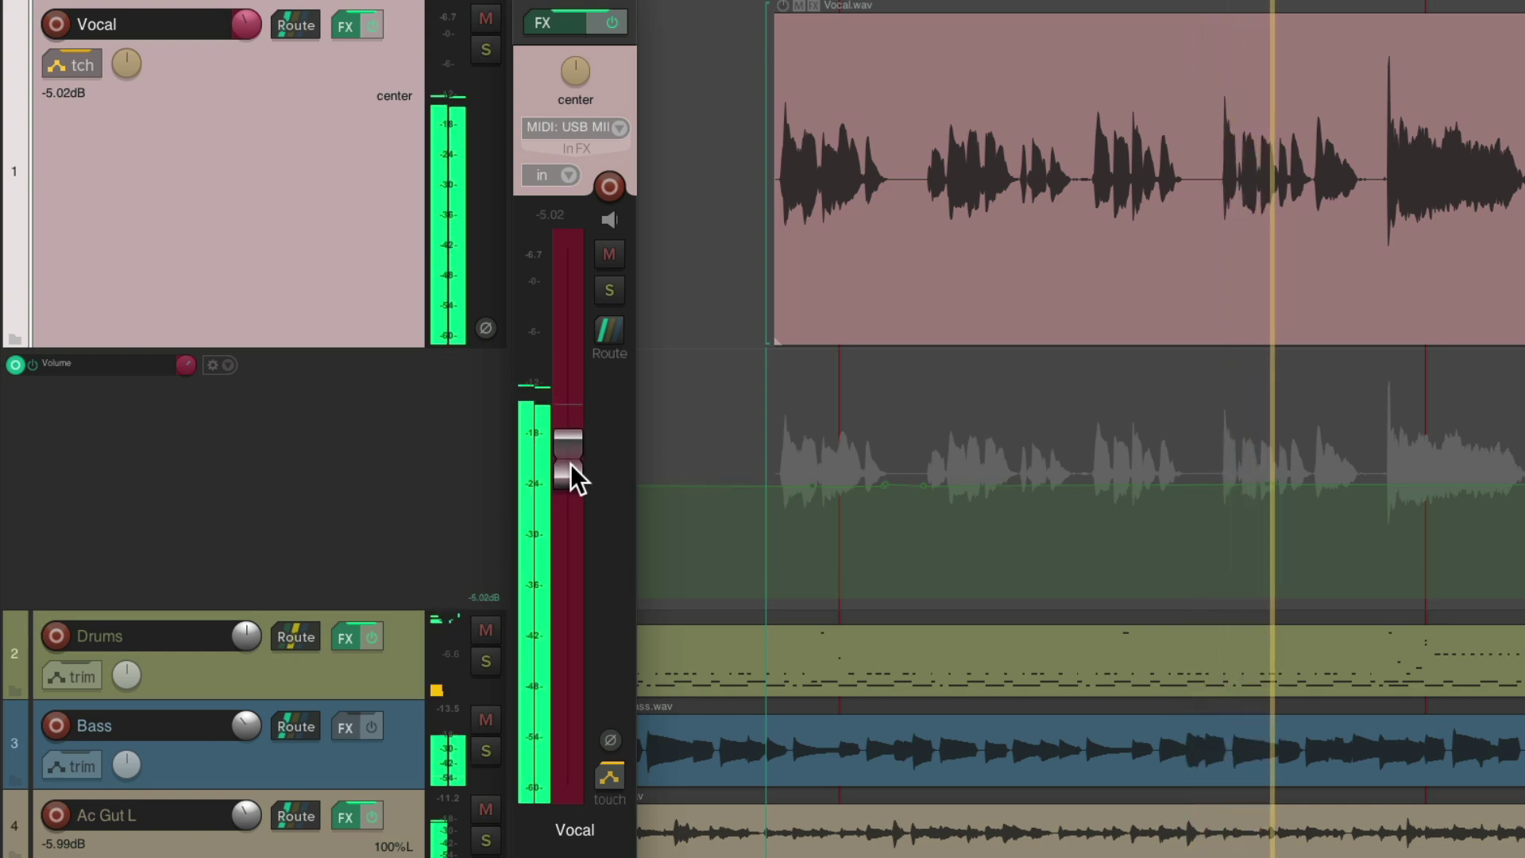
pyautogui.moveTo(570, 463); pyautogui.dragTo(570, 472)
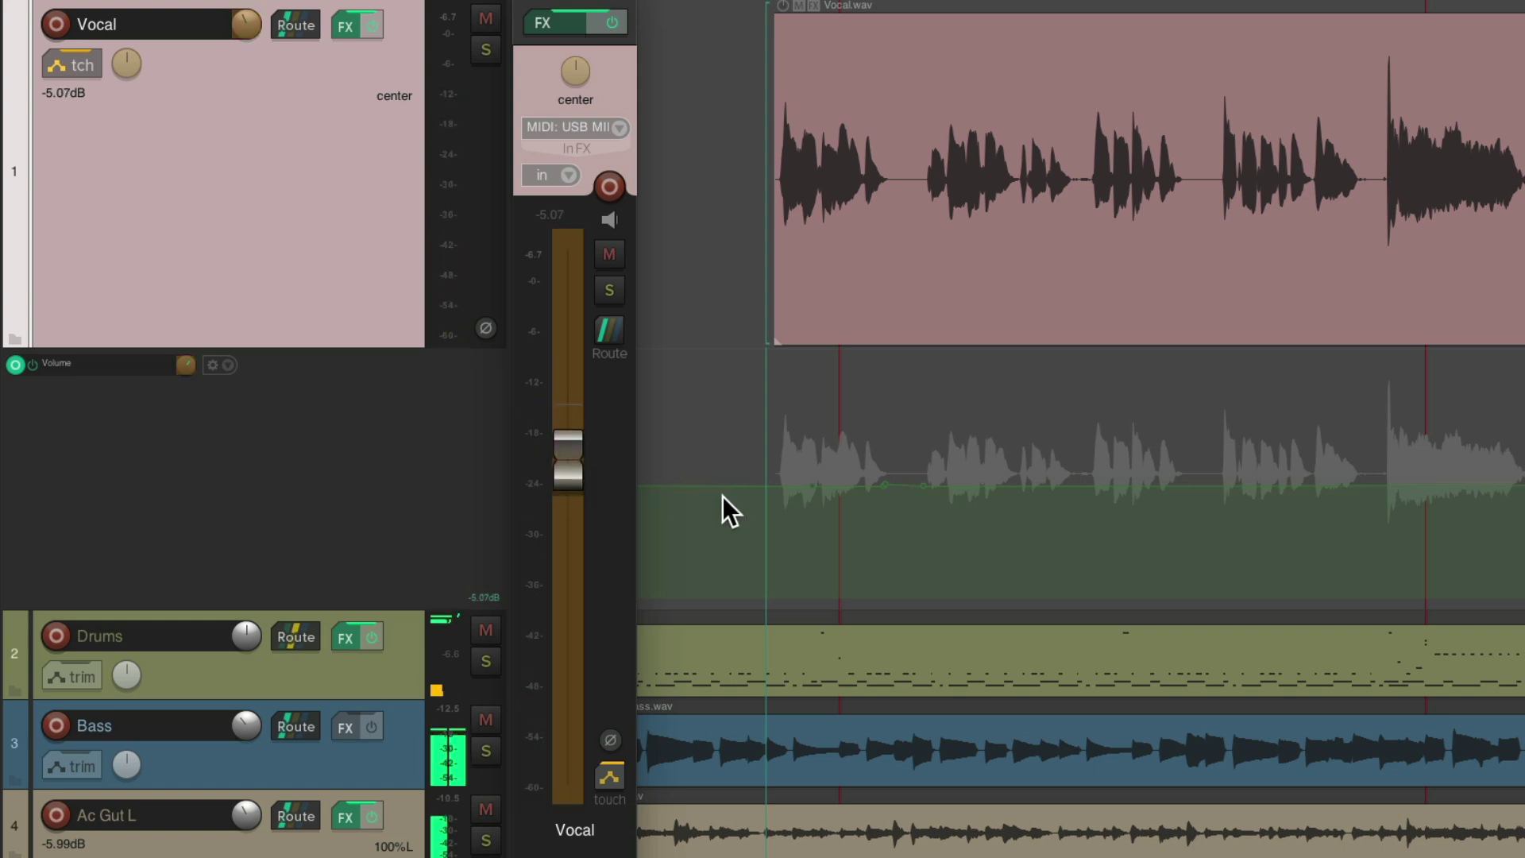